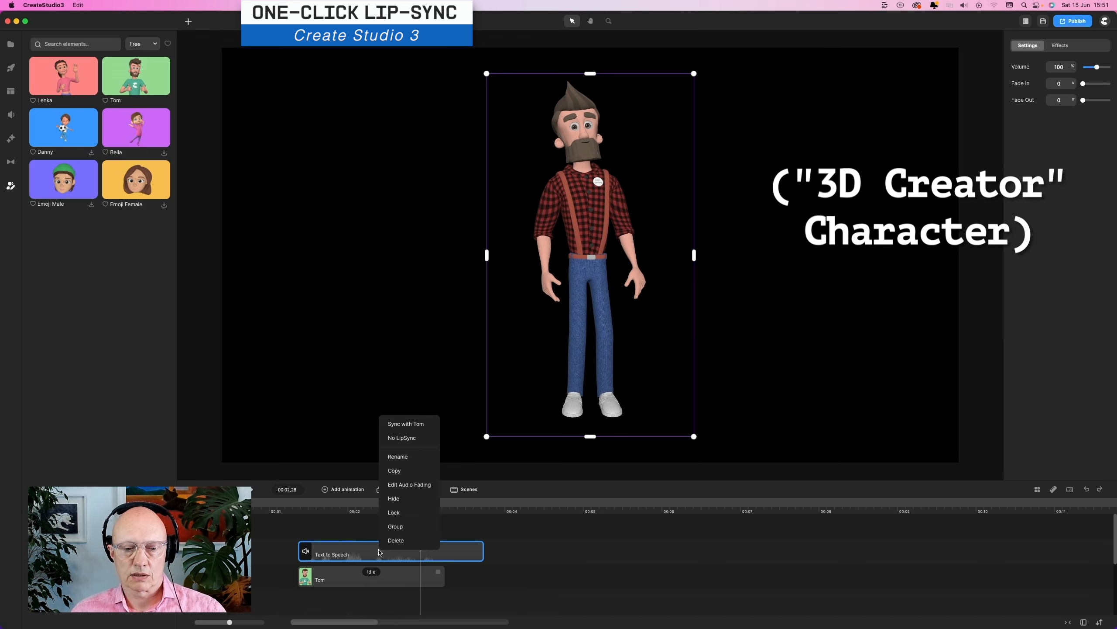
- Lip-sync the Text to Speech clip with Tom and play the result back on the timeline
click(416, 425)
click(303, 506)
key(space)
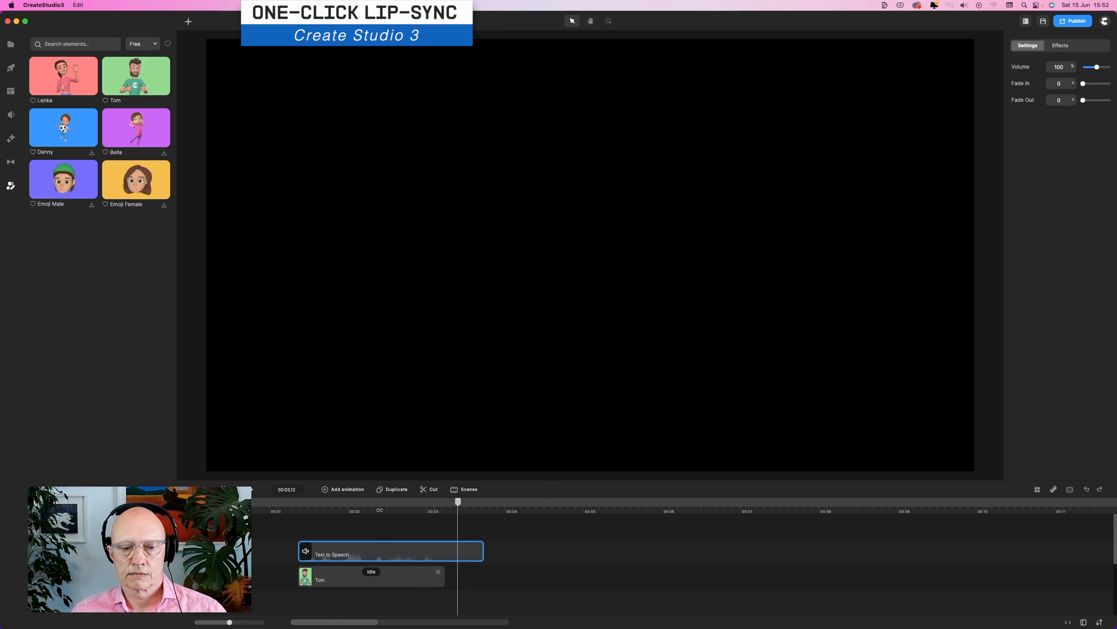
click(384, 505)
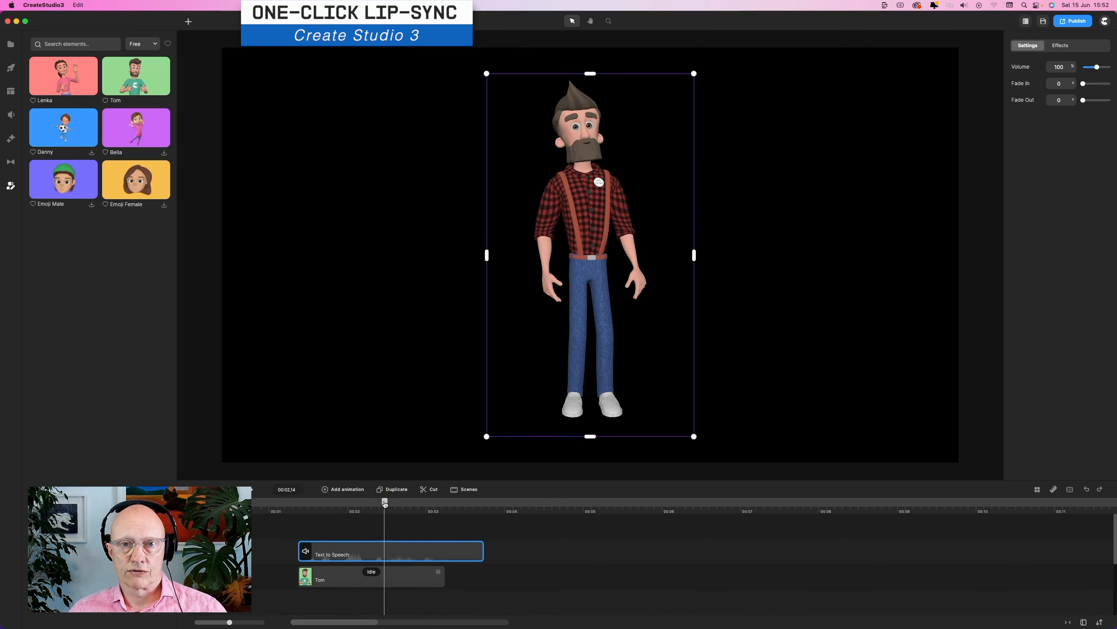
right_click(382, 551)
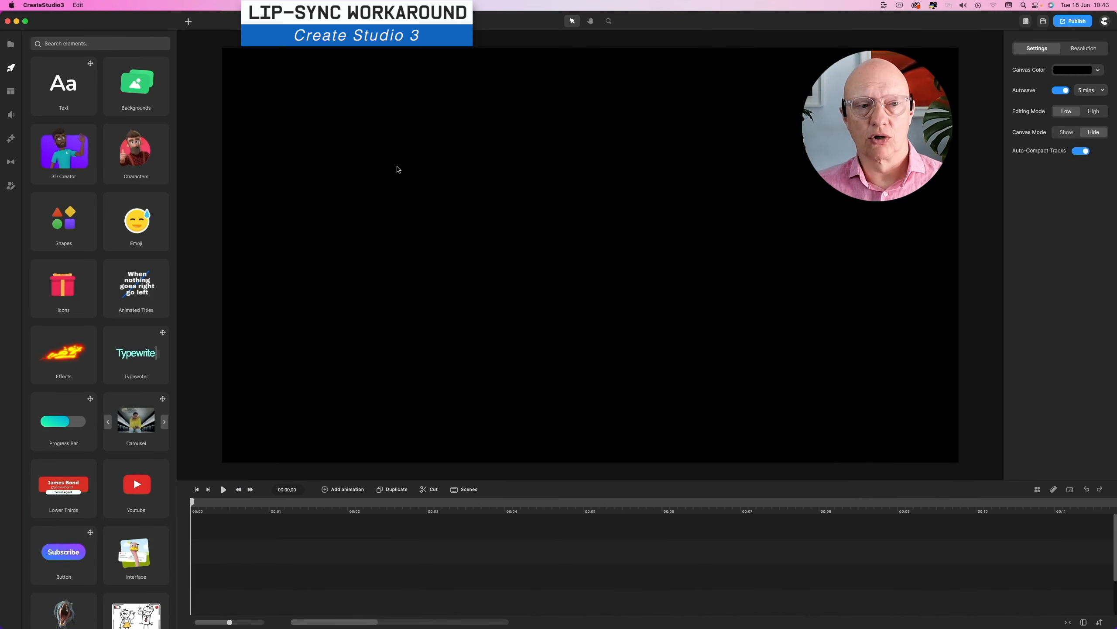
- Filter the Characters library to the Classy category and add the Lion at the start of the timeline
click(60, 146)
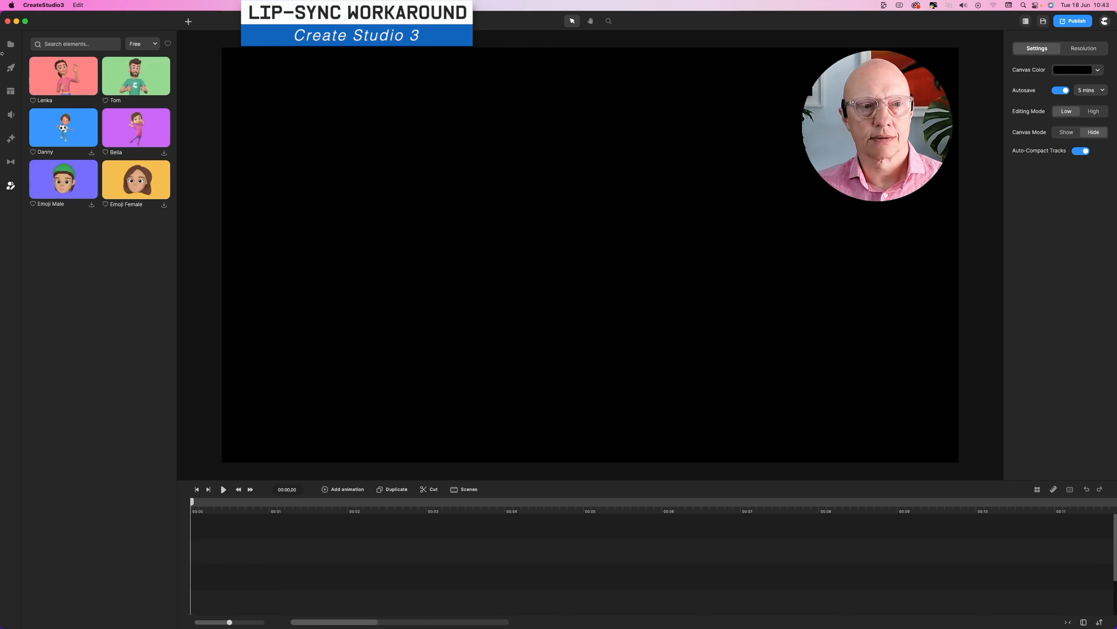
click(11, 67)
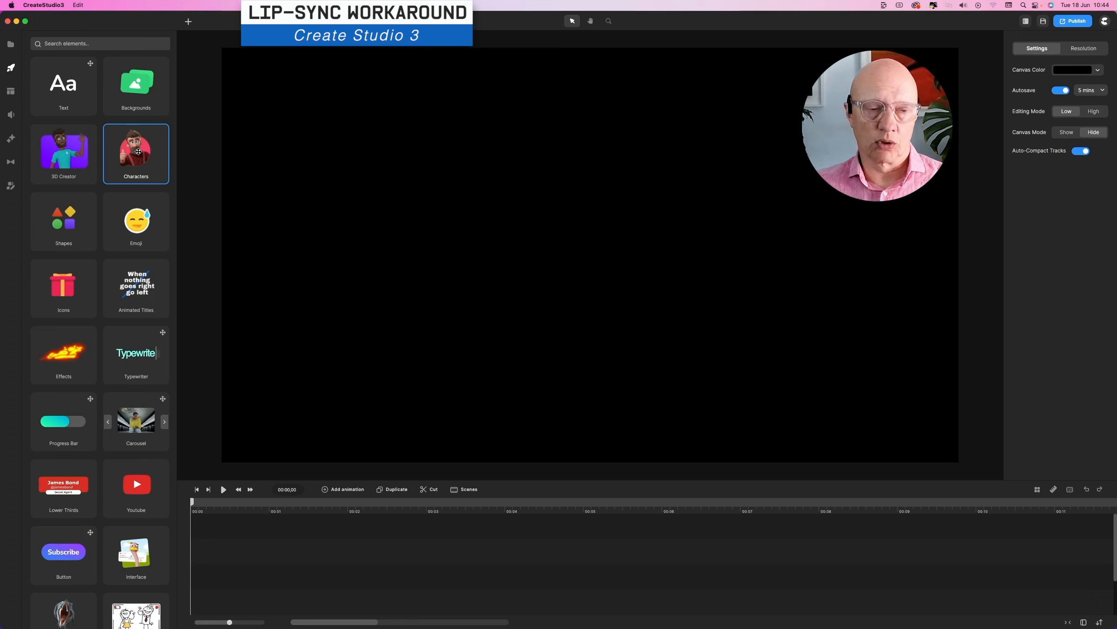
click(138, 152)
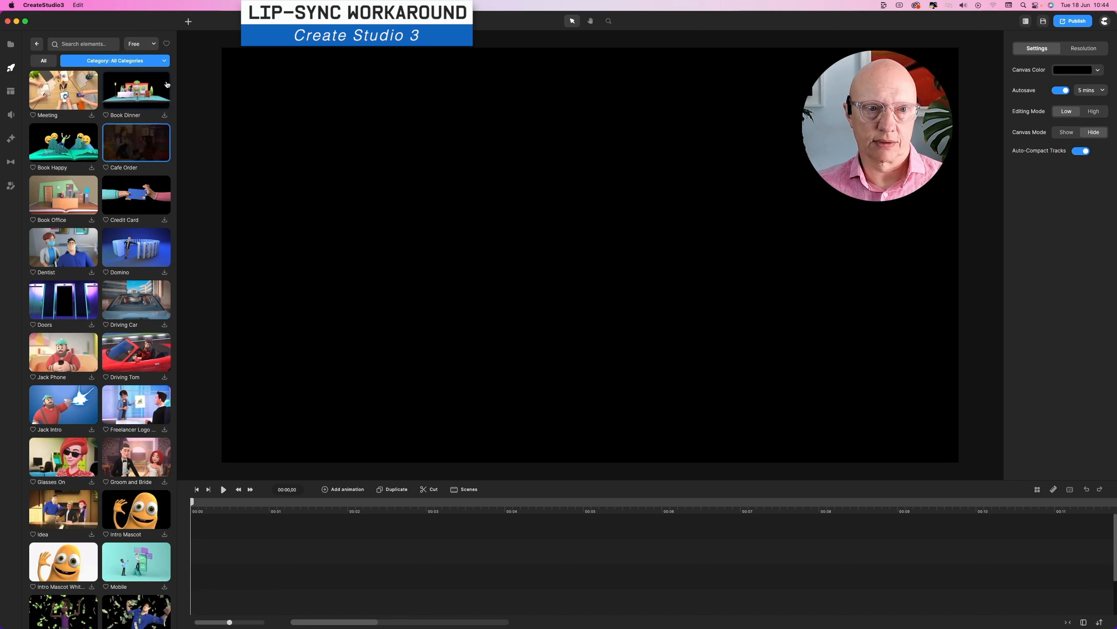
click(97, 61)
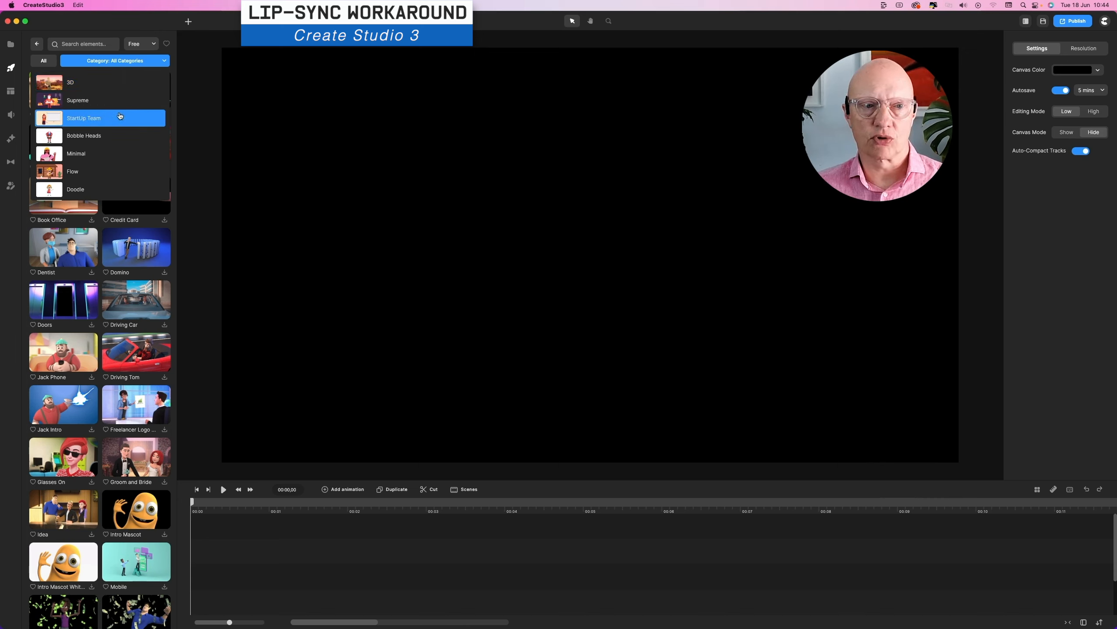
scroll(119, 140, down, 3)
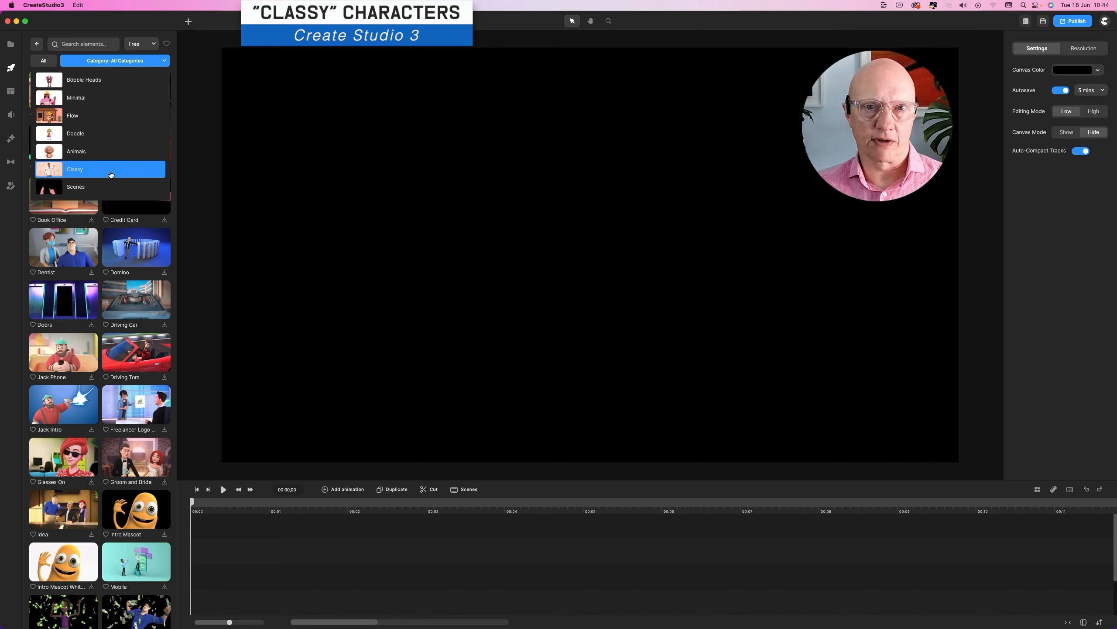
click(55, 172)
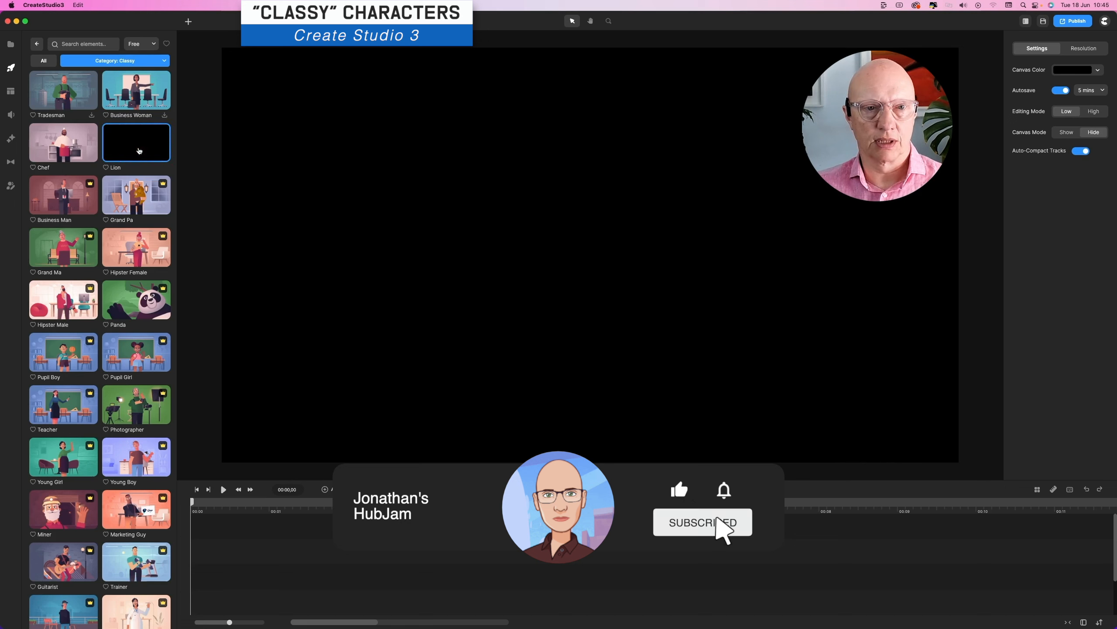
drag(138, 151, 467, 409)
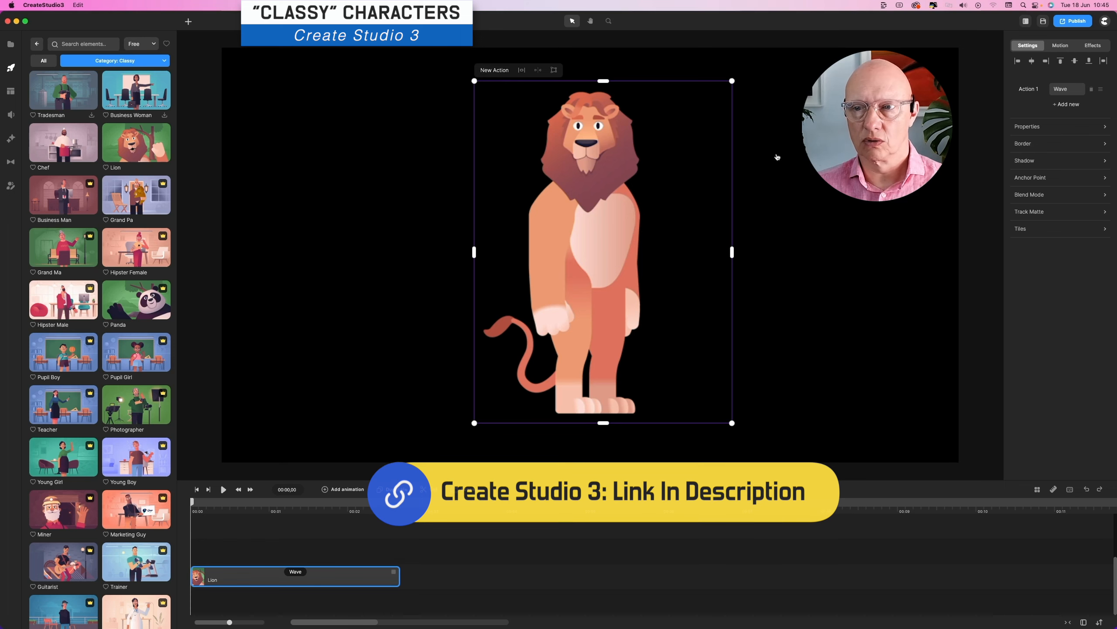
- Add a Talking action after the Lion's Wave action and play back the transition between the two
click(1072, 108)
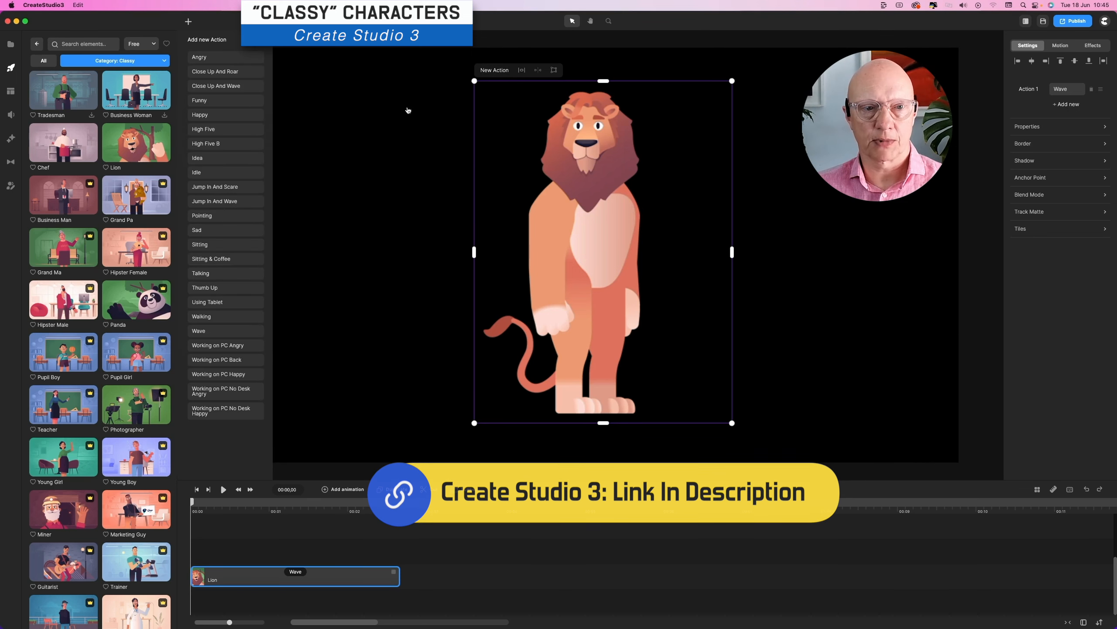
click(205, 273)
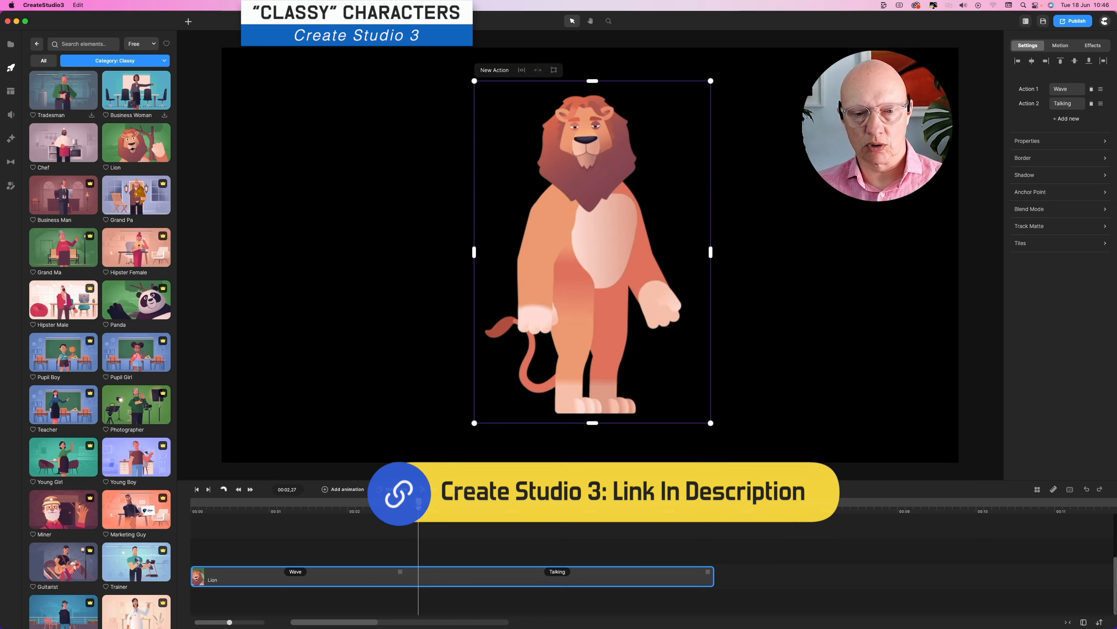
drag(418, 506, 331, 502)
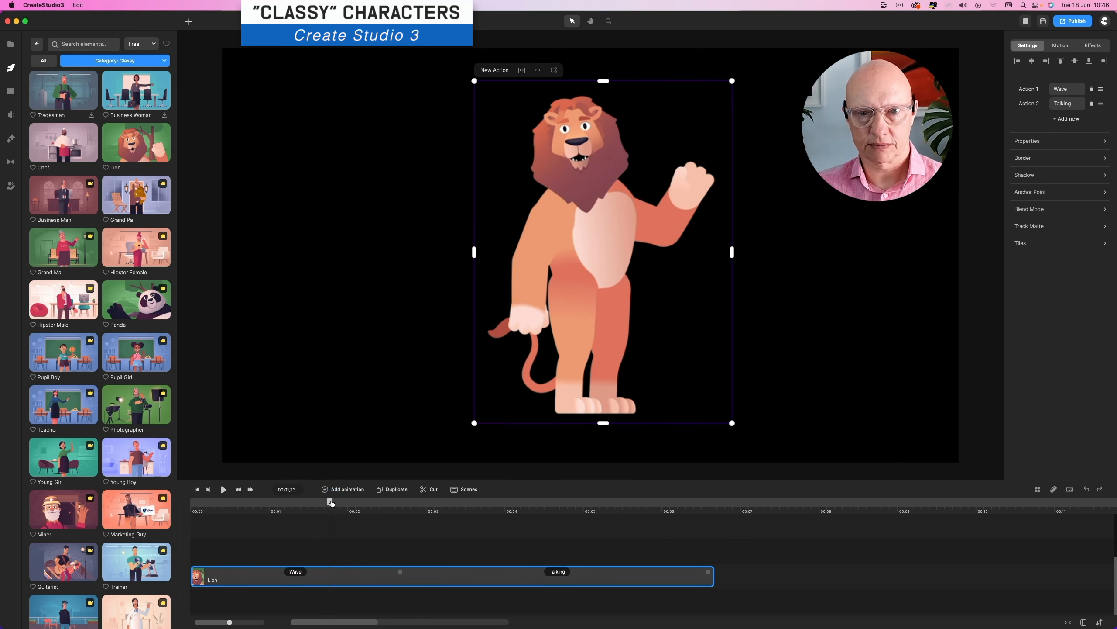
key(space)
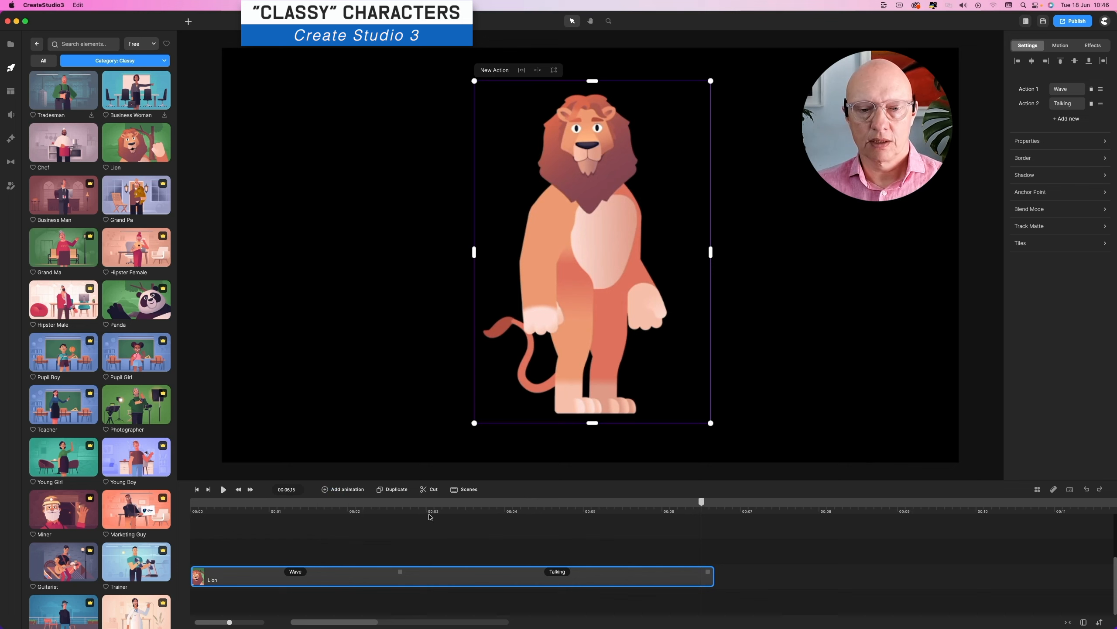
click(407, 507)
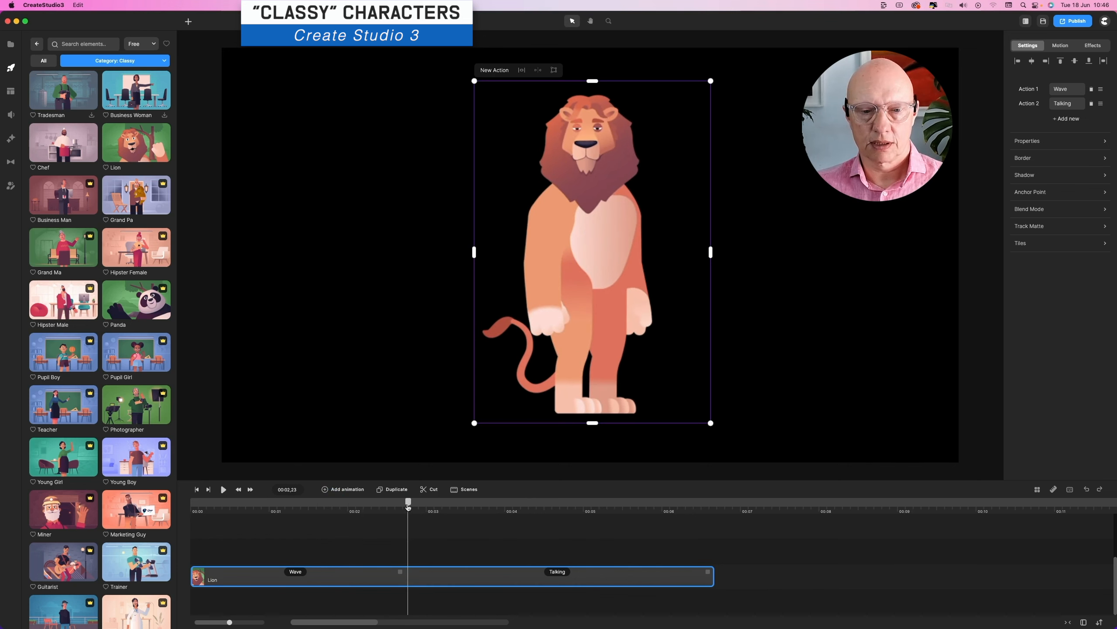
drag(407, 507, 398, 508)
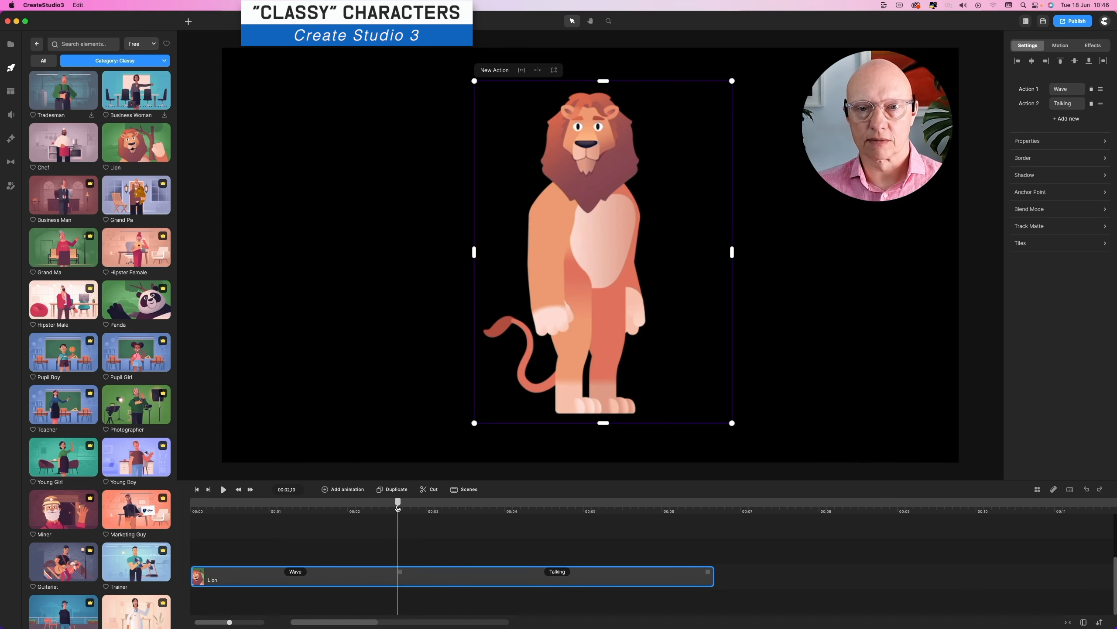
key(space)
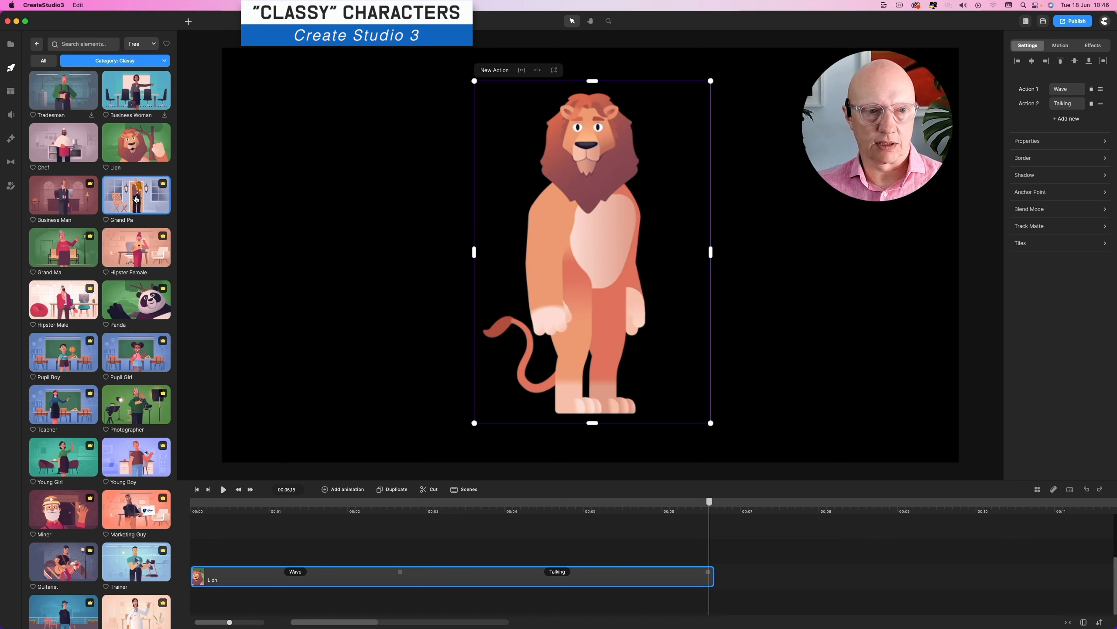
- Place the Chef character after the Lion on the same track and add a Talking action to it
drag(135, 199, 819, 569)
click(870, 507)
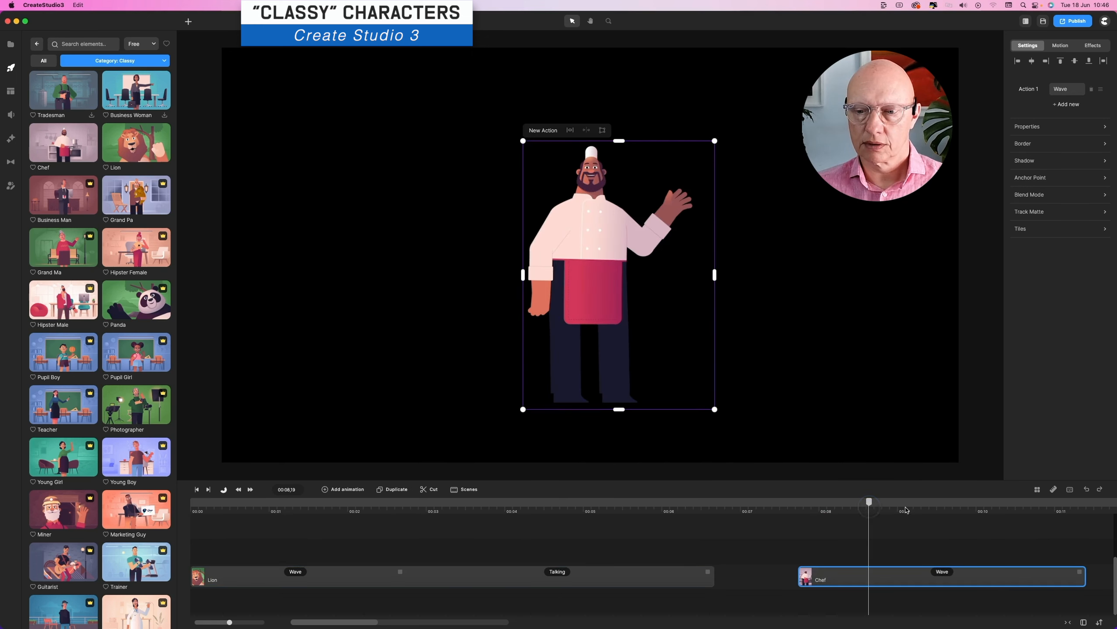
click(540, 131)
click(200, 316)
- Play back the Chef's transition from the Wave action to the Talking action
scroll(766, 576, right, 10)
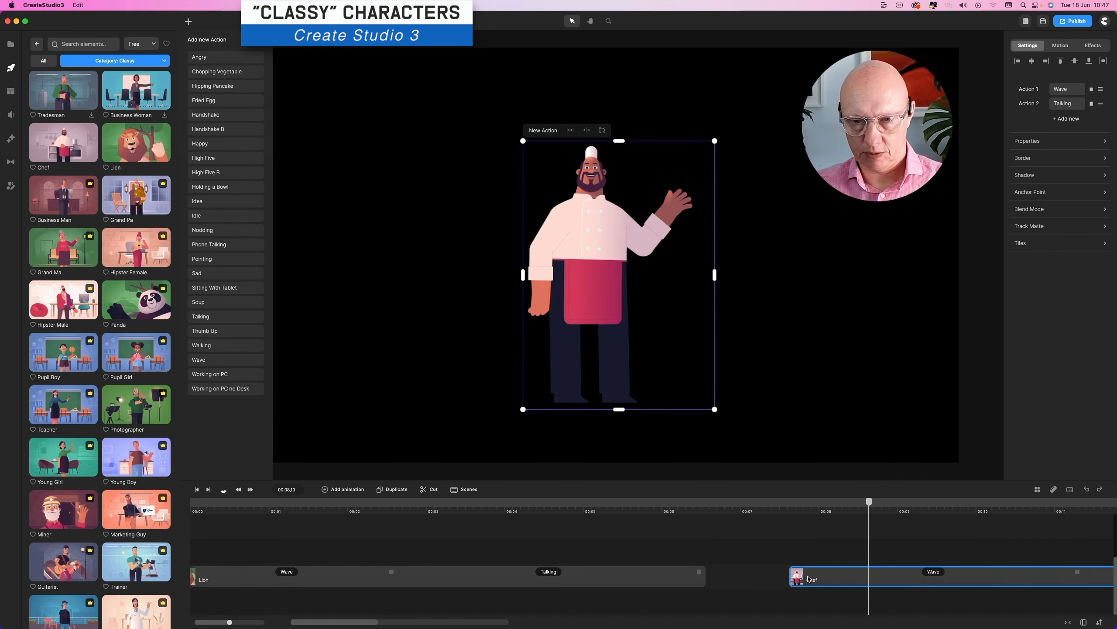
click(643, 503)
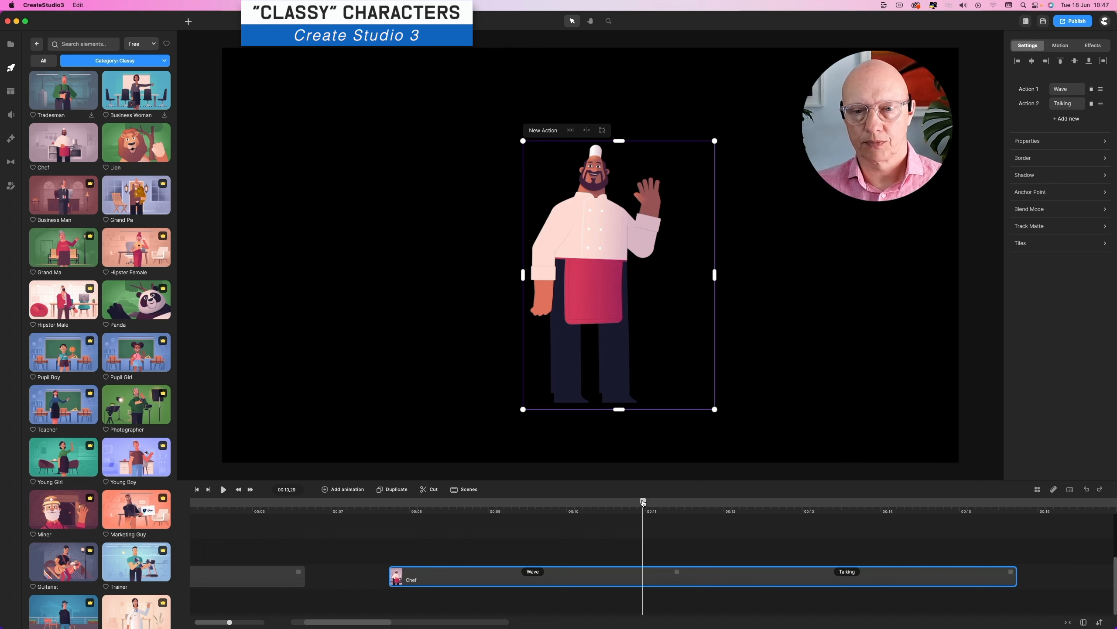
key(space)
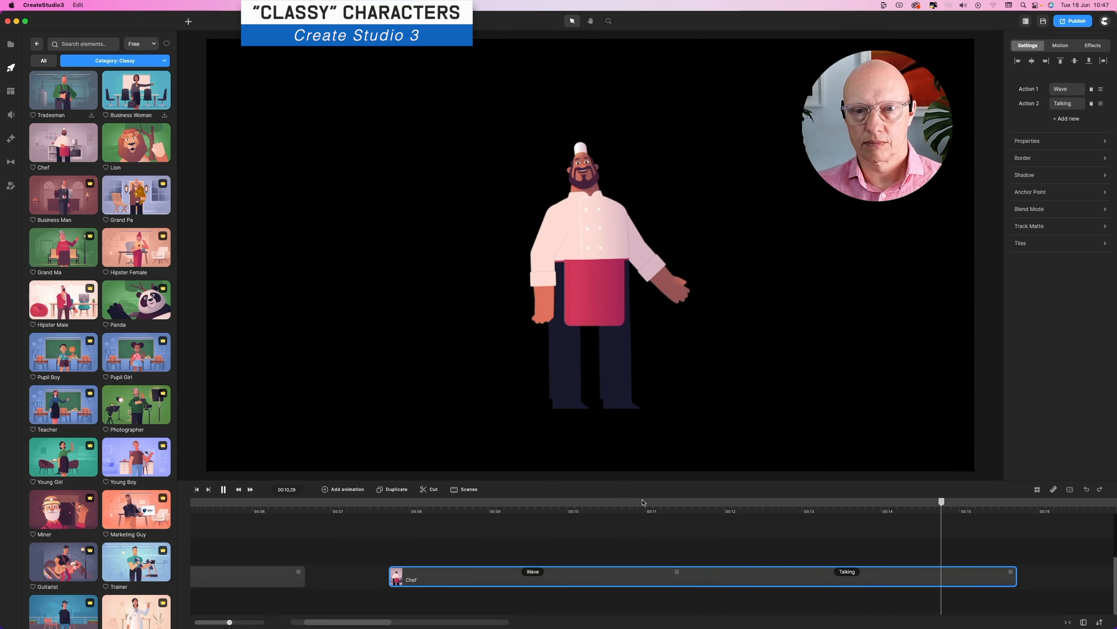
click(688, 505)
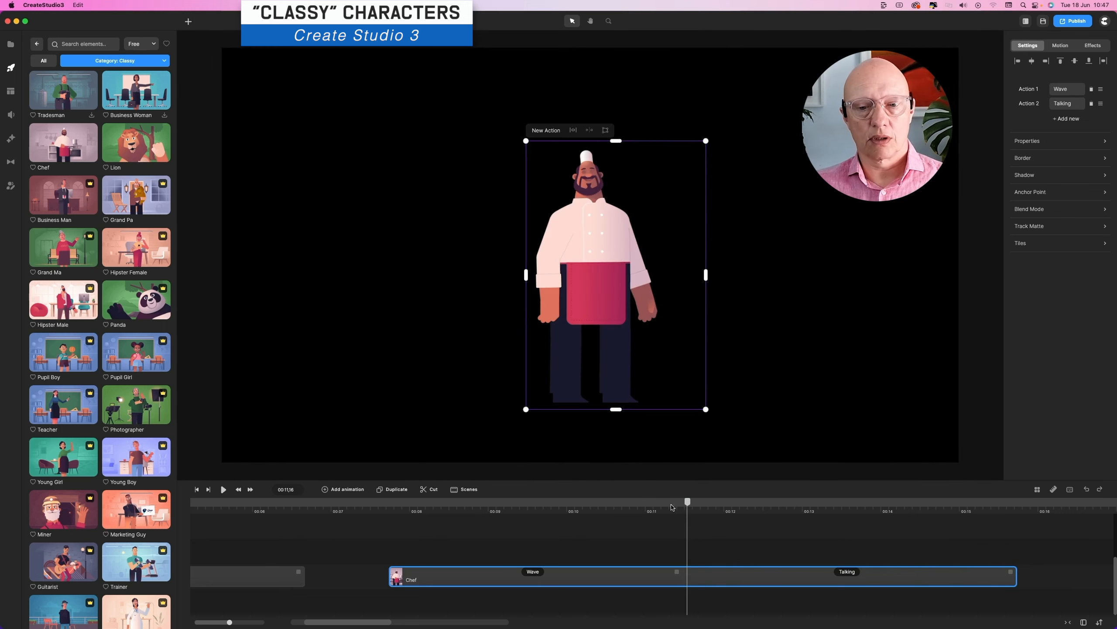
click(580, 506)
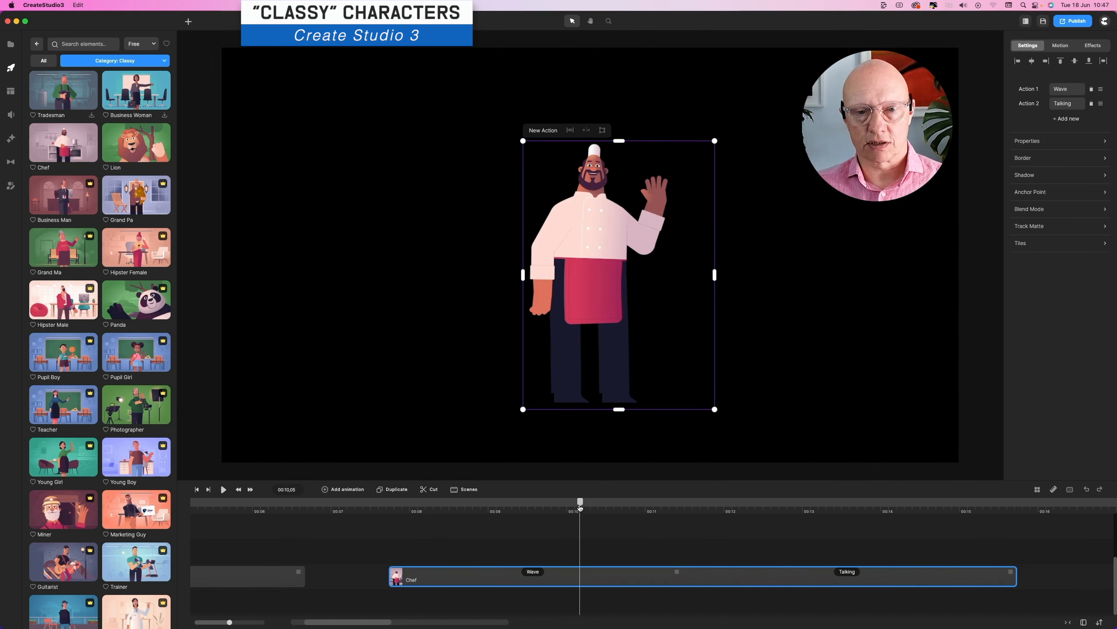
scroll(579, 507, left, 3)
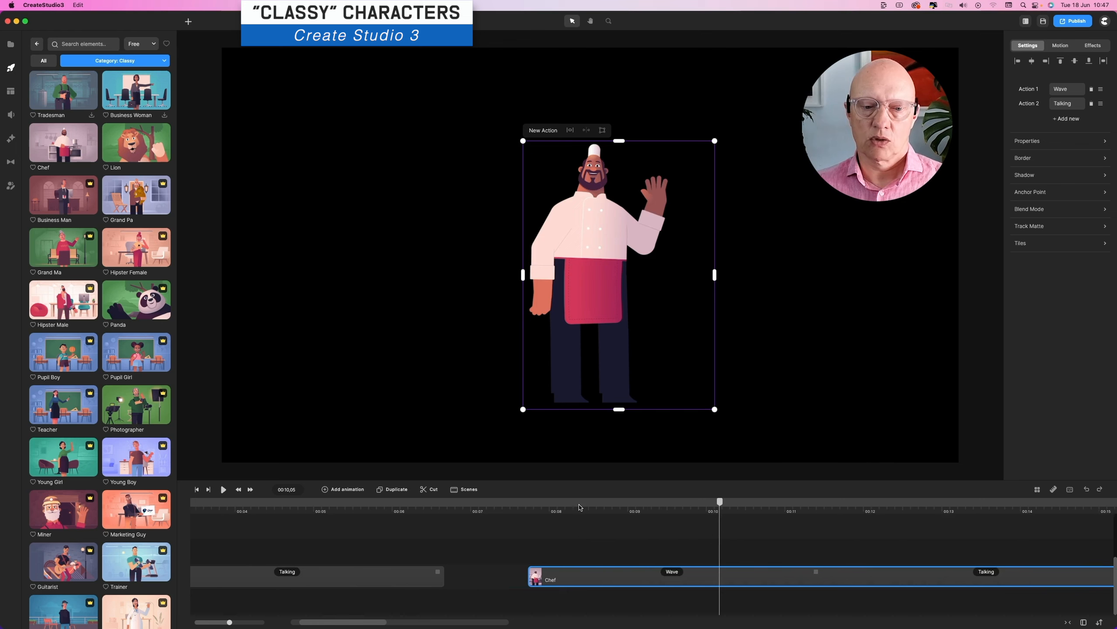
scroll(579, 507, right, 2)
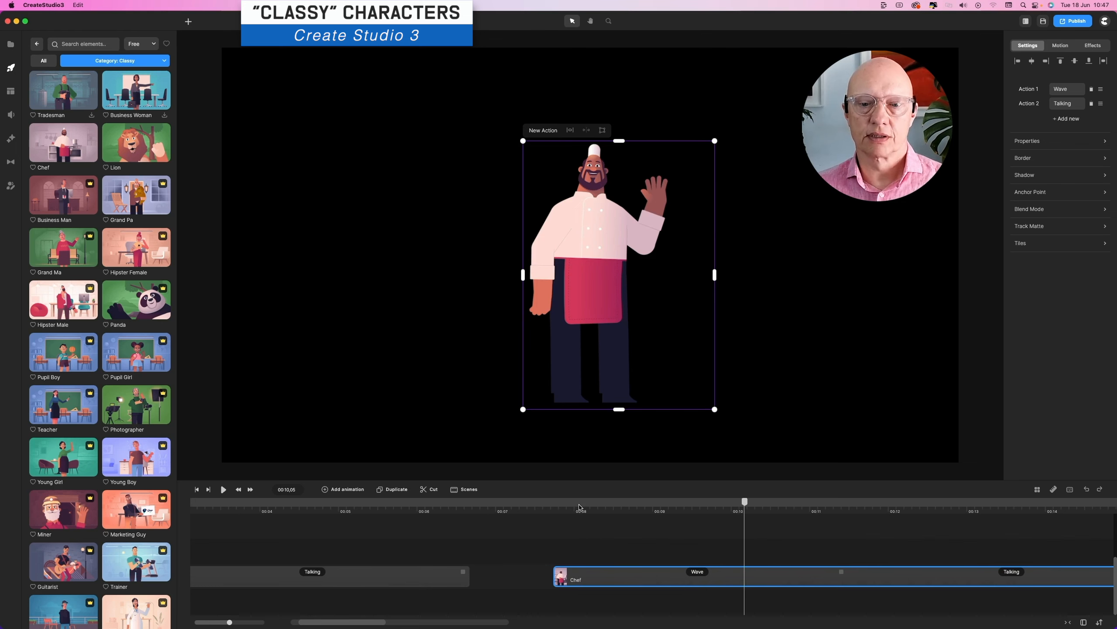
scroll(578, 507, right, 4)
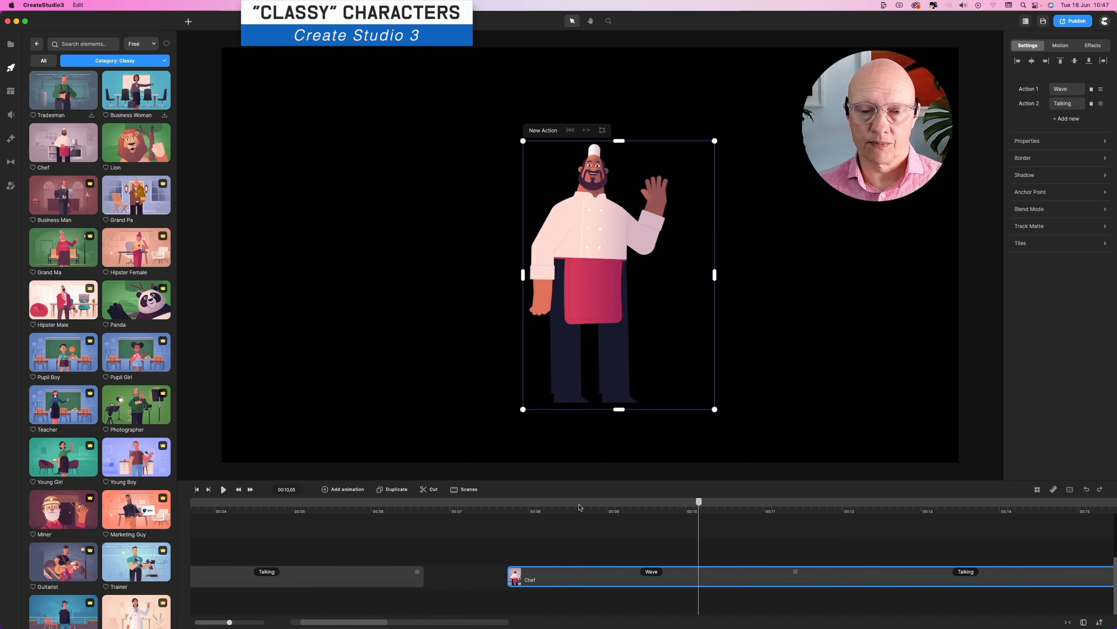
scroll(579, 507, right, 2)
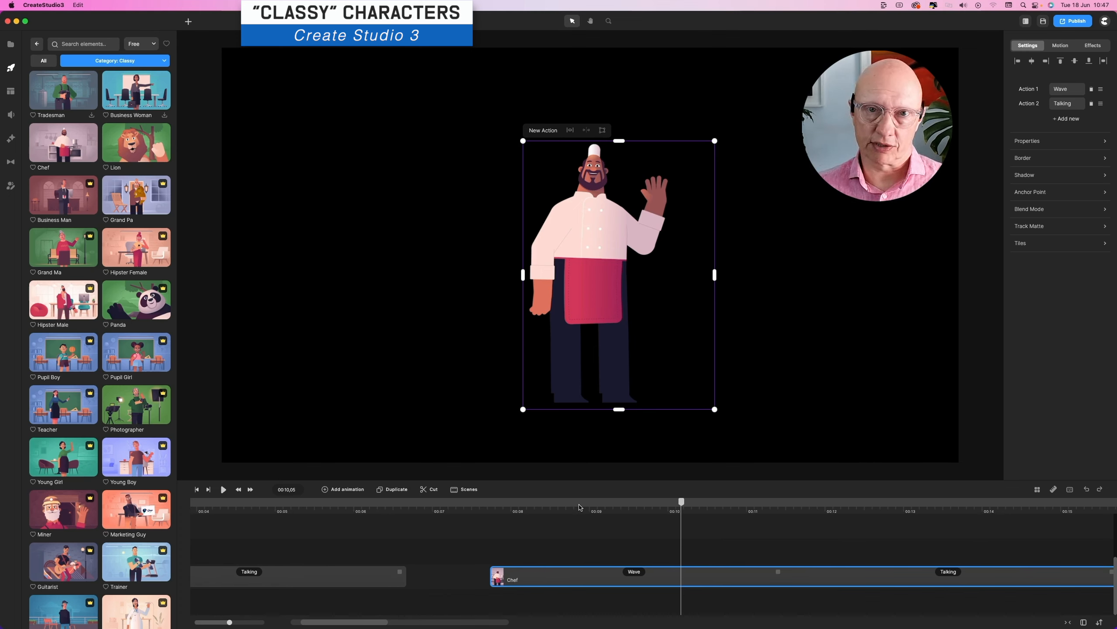
scroll(579, 507, right, 3)
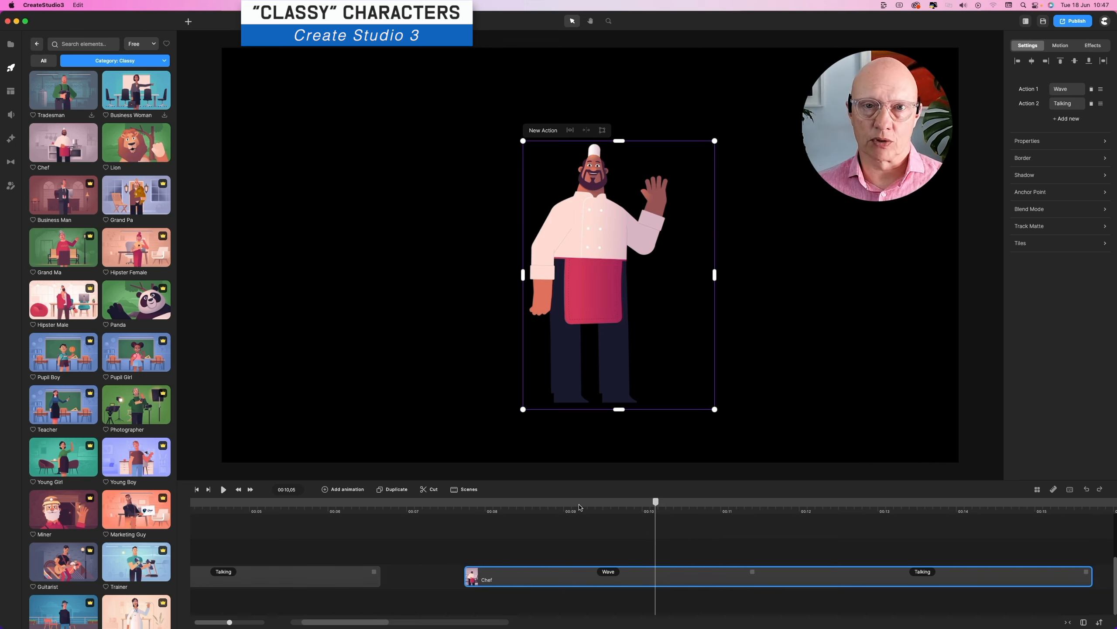
scroll(578, 506, left, 1)
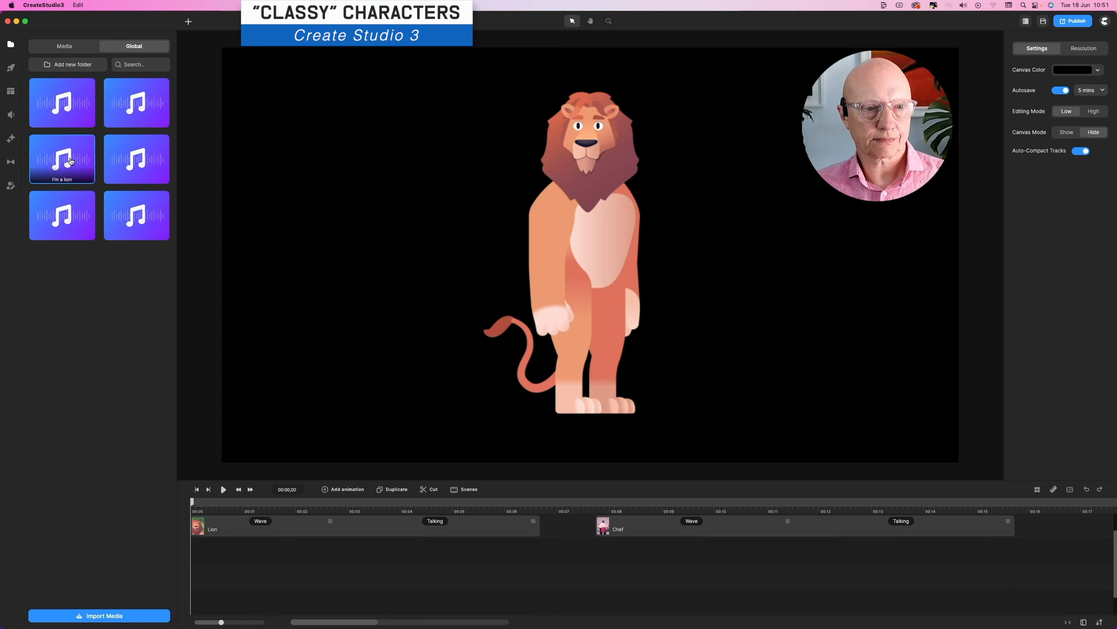
- Place the "I'm a lion" audio below the start of the Lion's Talking action and move the Chef clip to about 12.5 seconds
drag(70, 162, 345, 560)
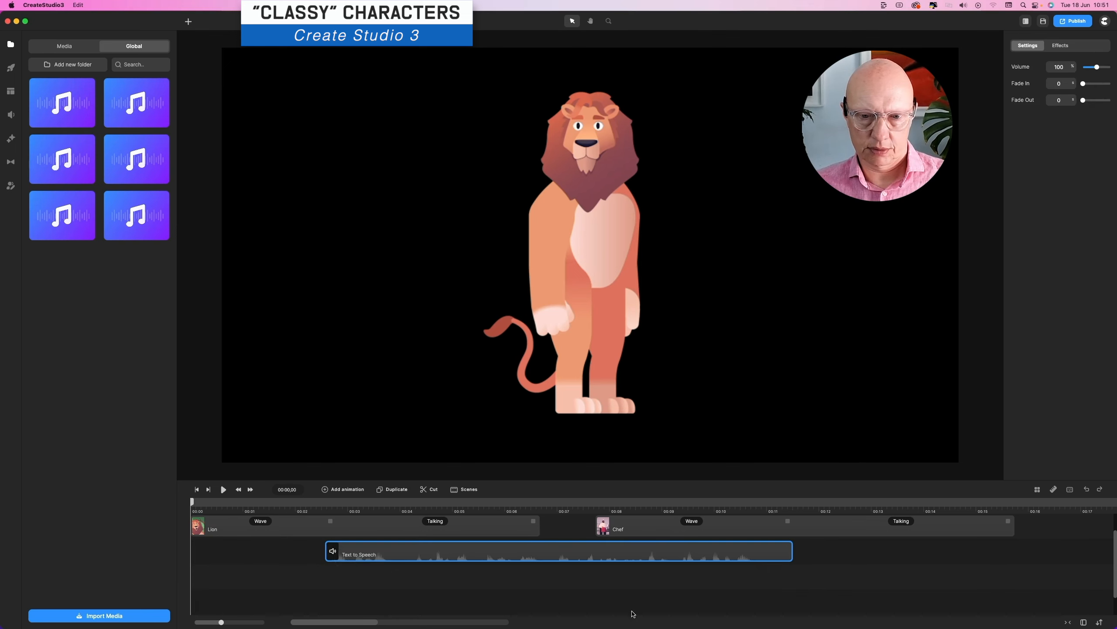
drag(637, 529, 884, 554)
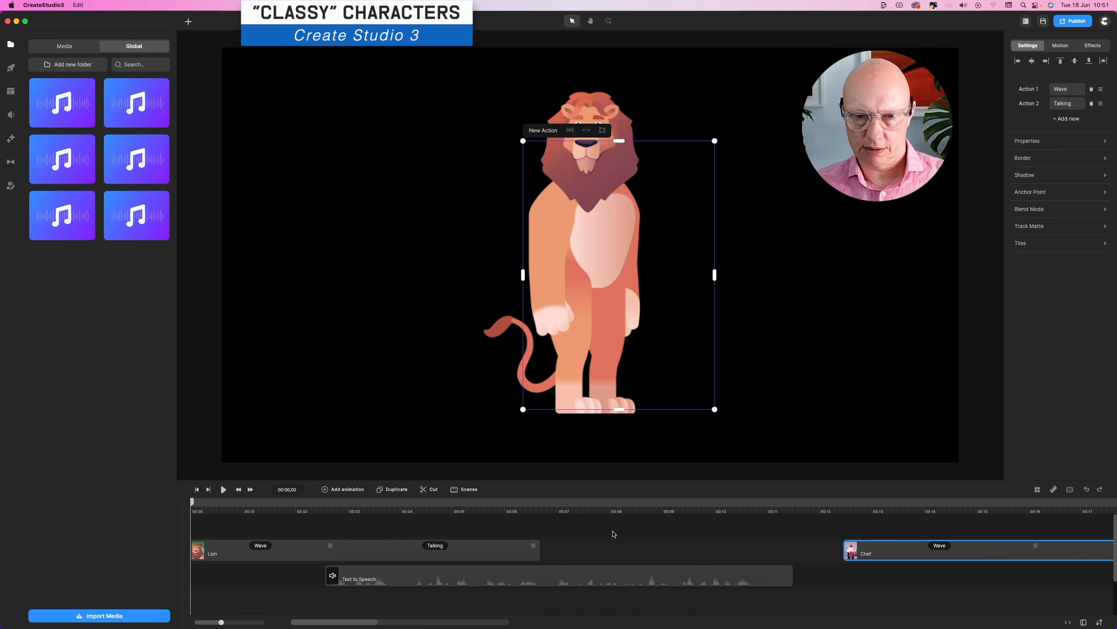
- Append a second Talking action to the Lion clip and shift the Text to Speech audio slightly earlier
click(486, 550)
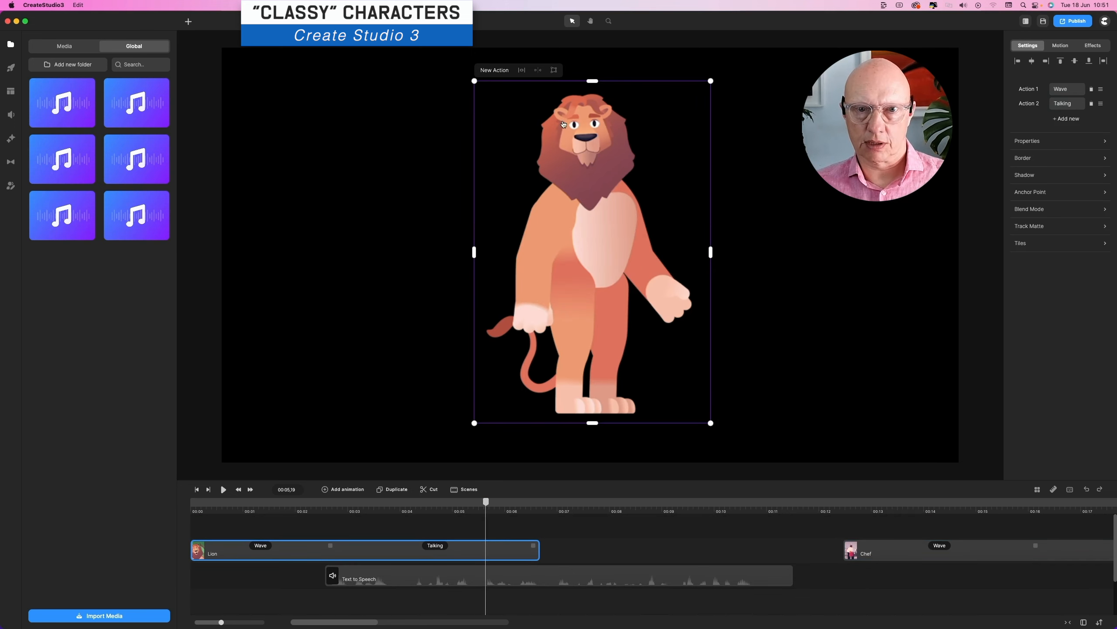
click(494, 70)
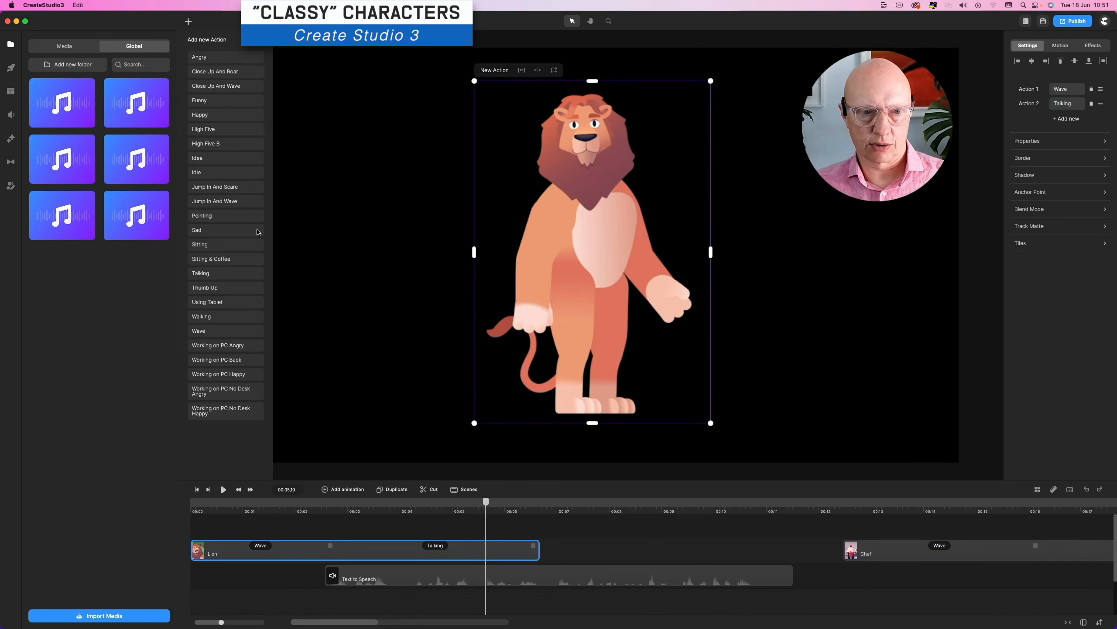
click(196, 273)
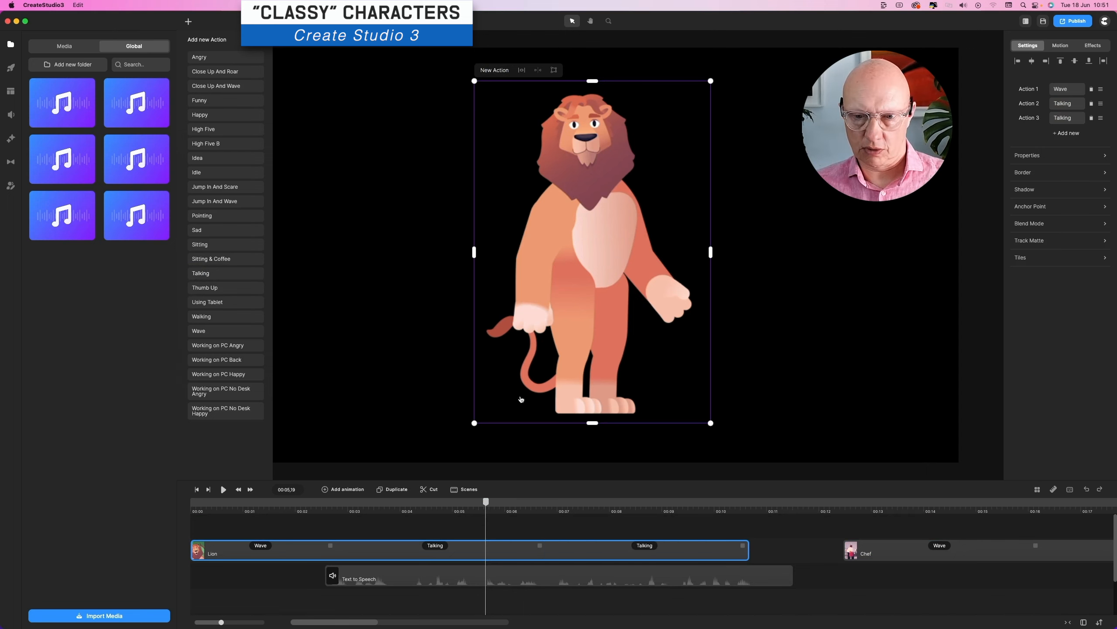
click(578, 574)
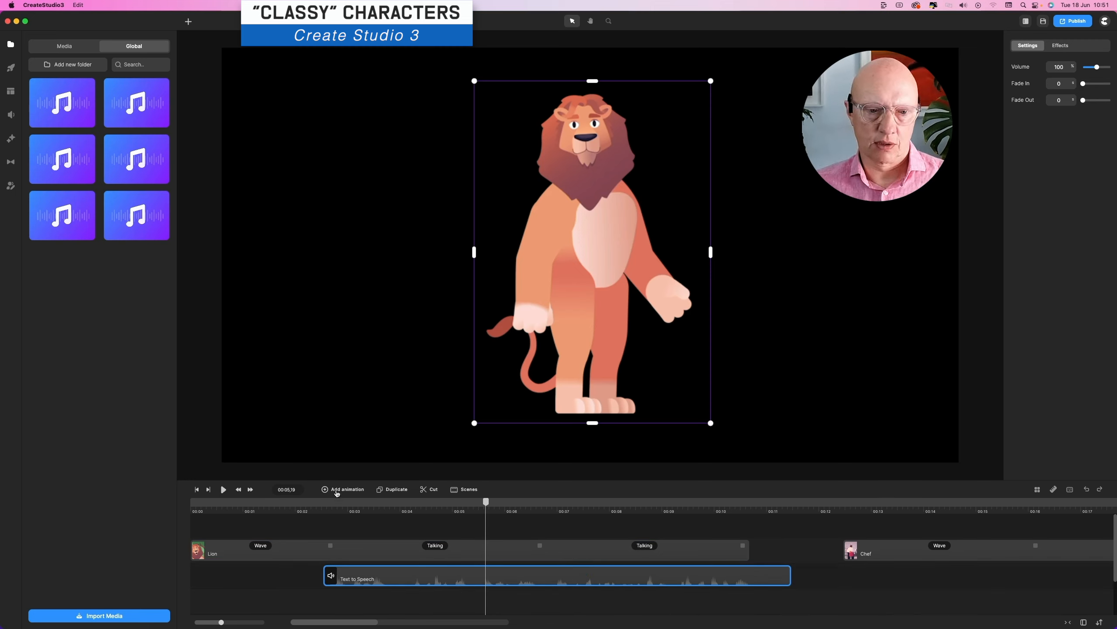
- Play back the Lion's two Talking actions together with the Text to Speech audio
click(298, 507)
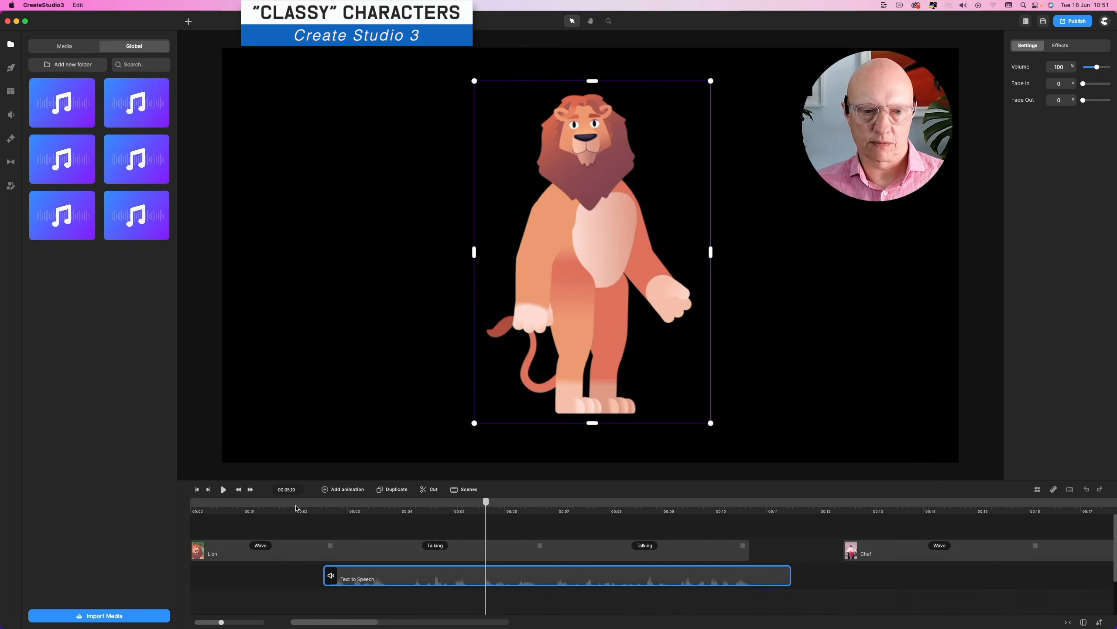
key(space)
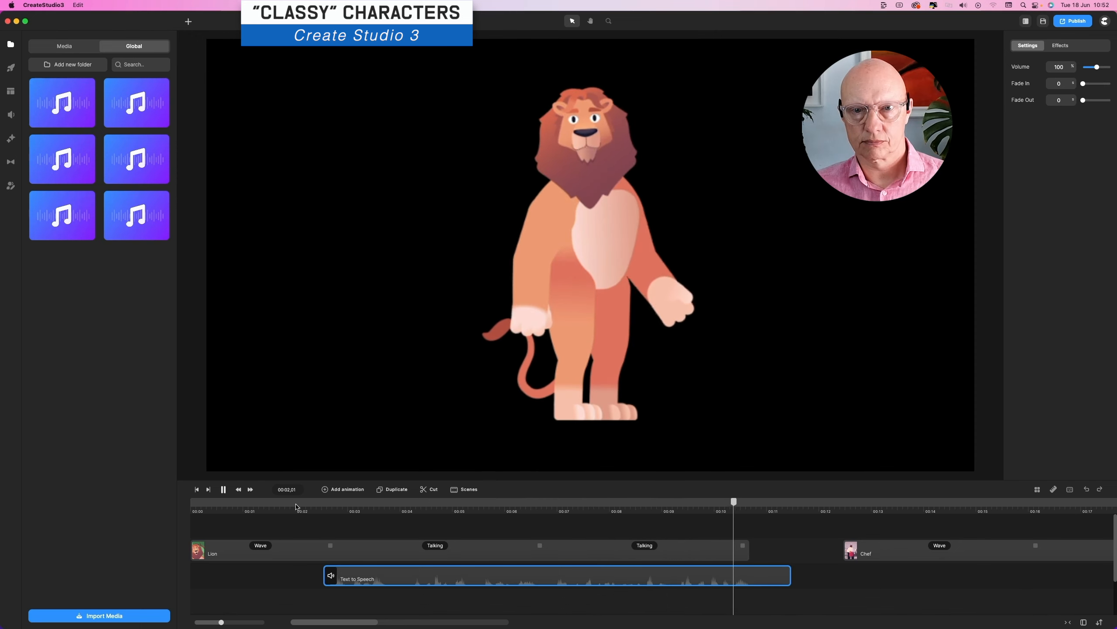
key(space)
click(476, 551)
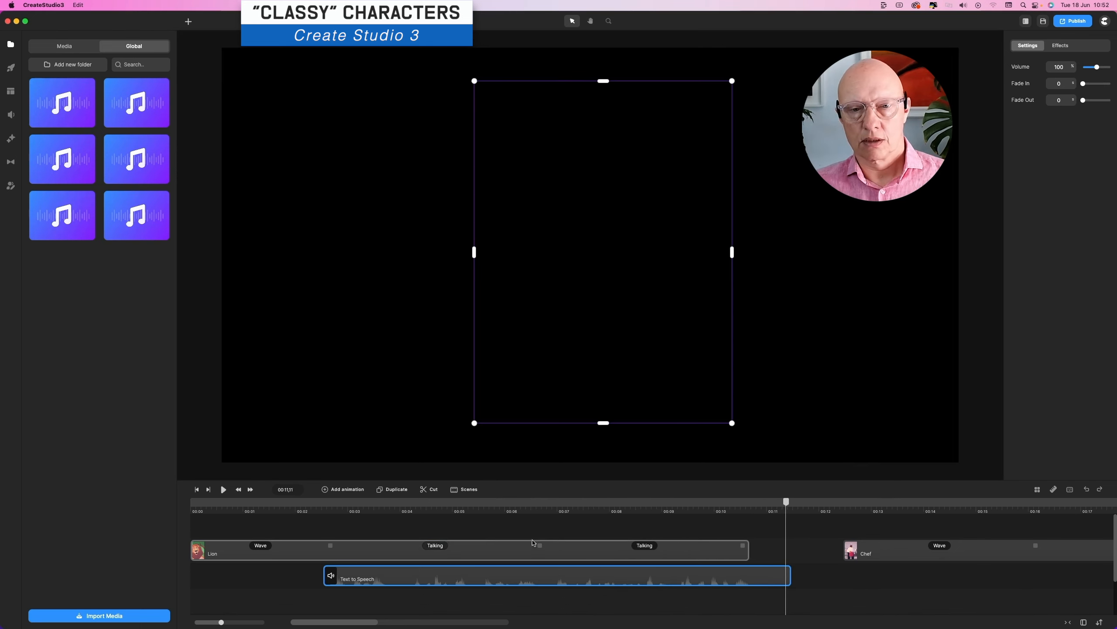
click(448, 503)
- Place the "chef 1" audio below the start of the Chef's Talking action, at about 16 seconds
scroll(448, 503, right, 10)
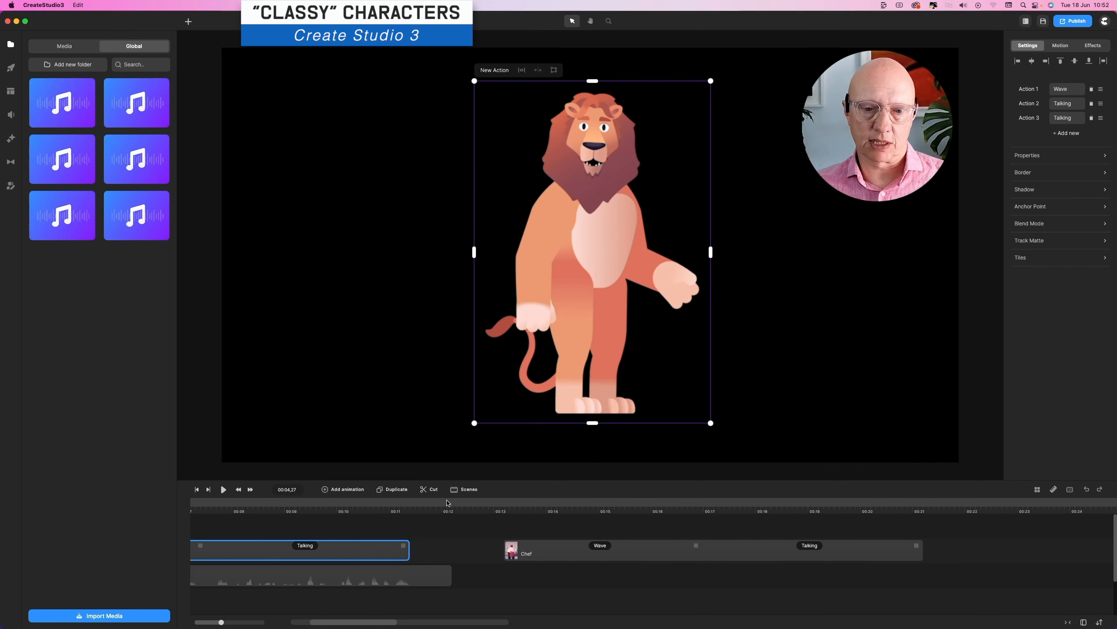
scroll(447, 503, right, 4)
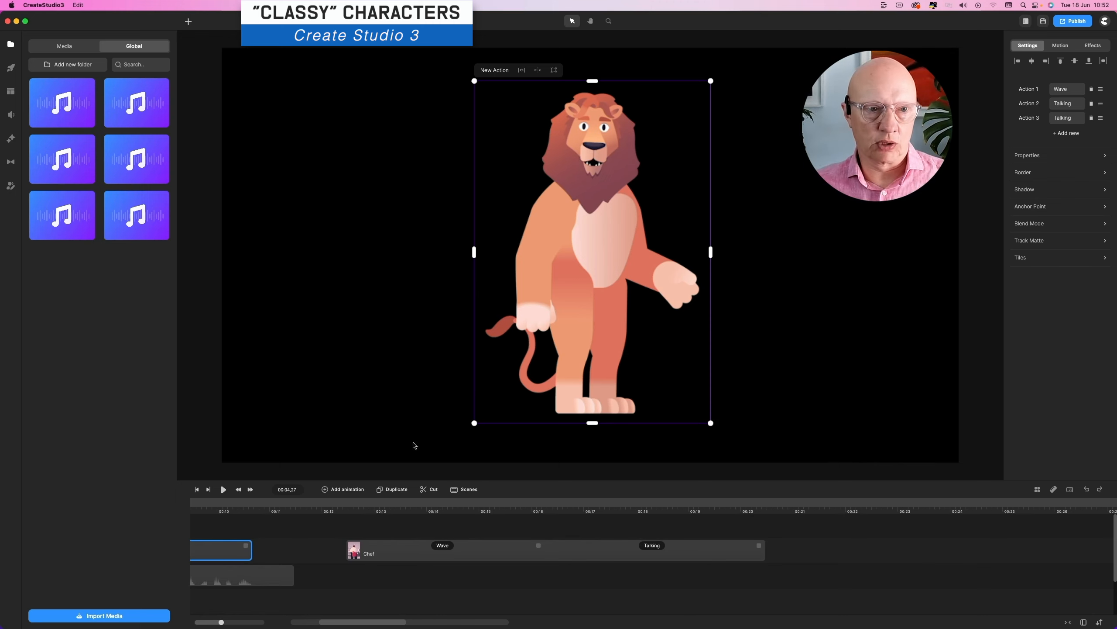
drag(68, 109, 558, 569)
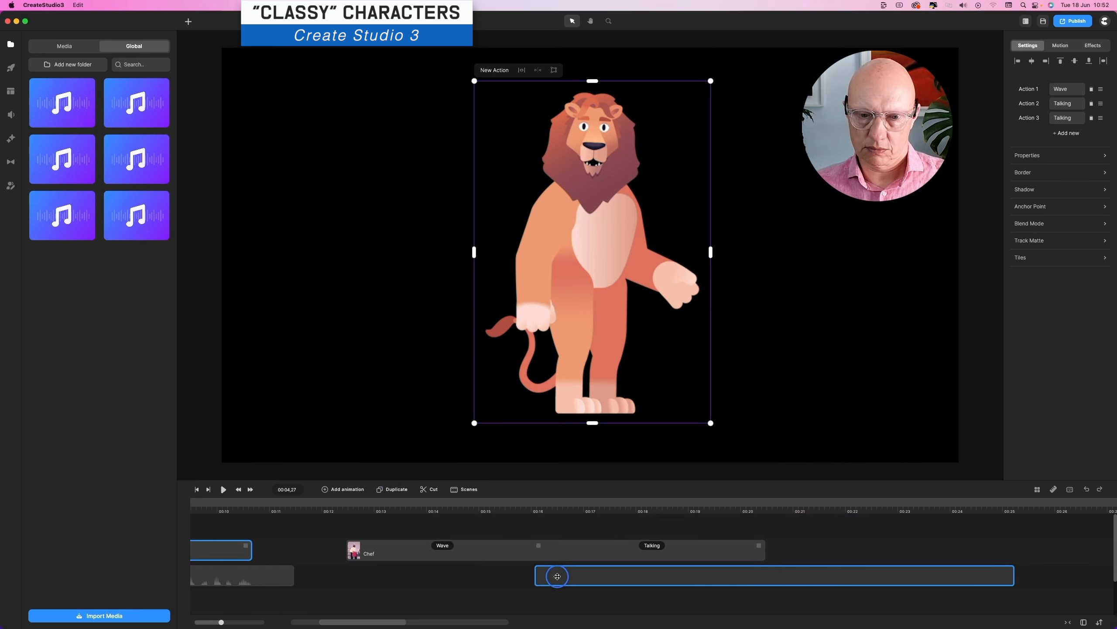
- Append a second Talking action and an Idle action to the Chef clip
click(601, 553)
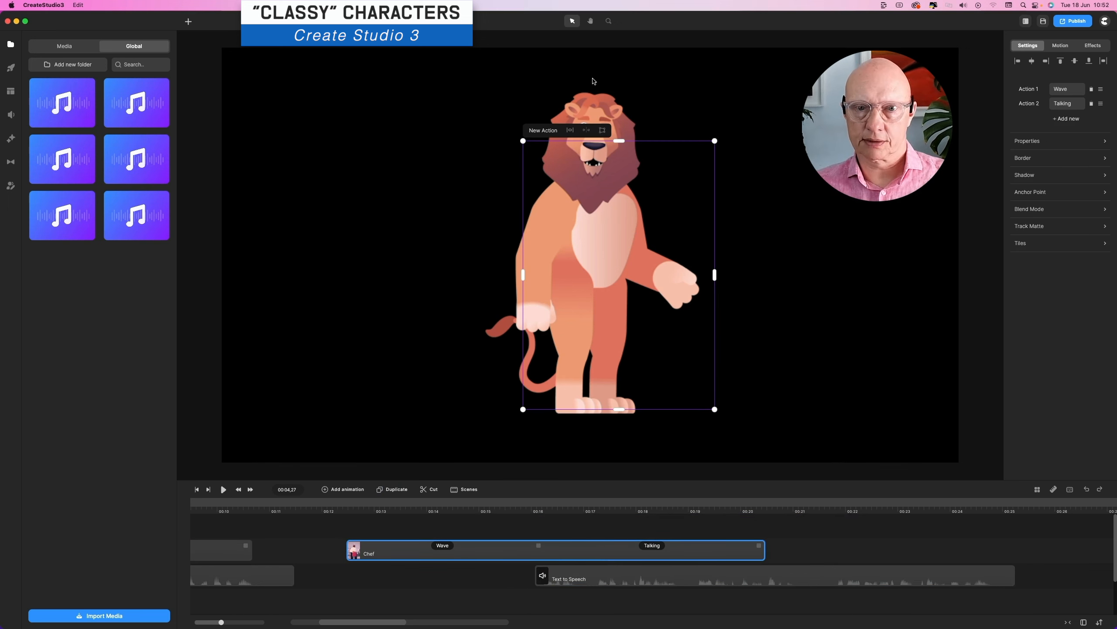
click(544, 130)
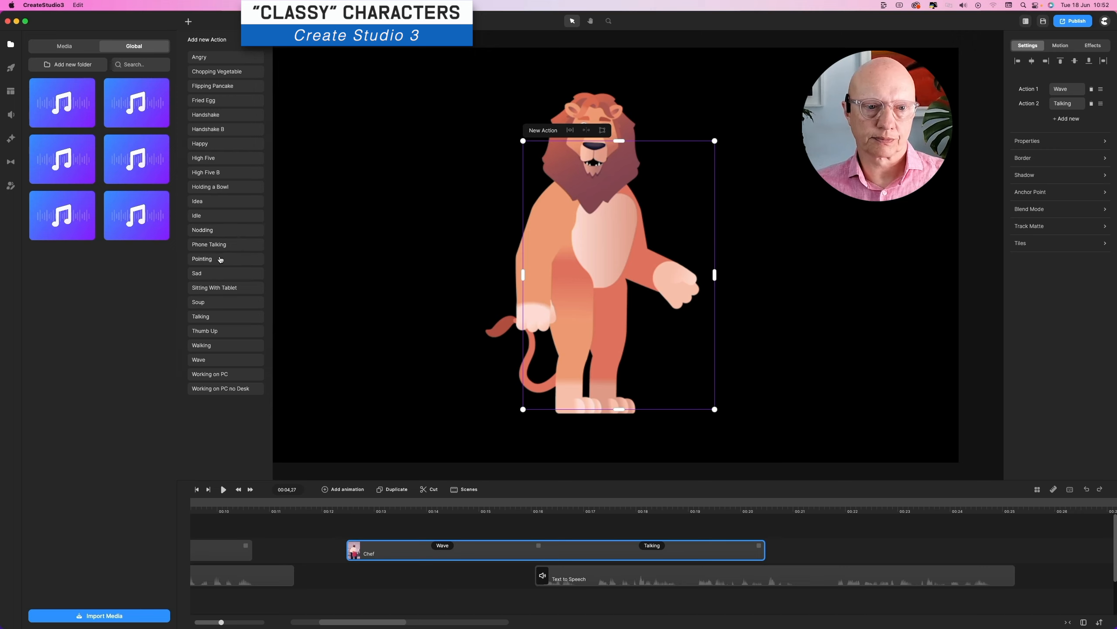
click(201, 317)
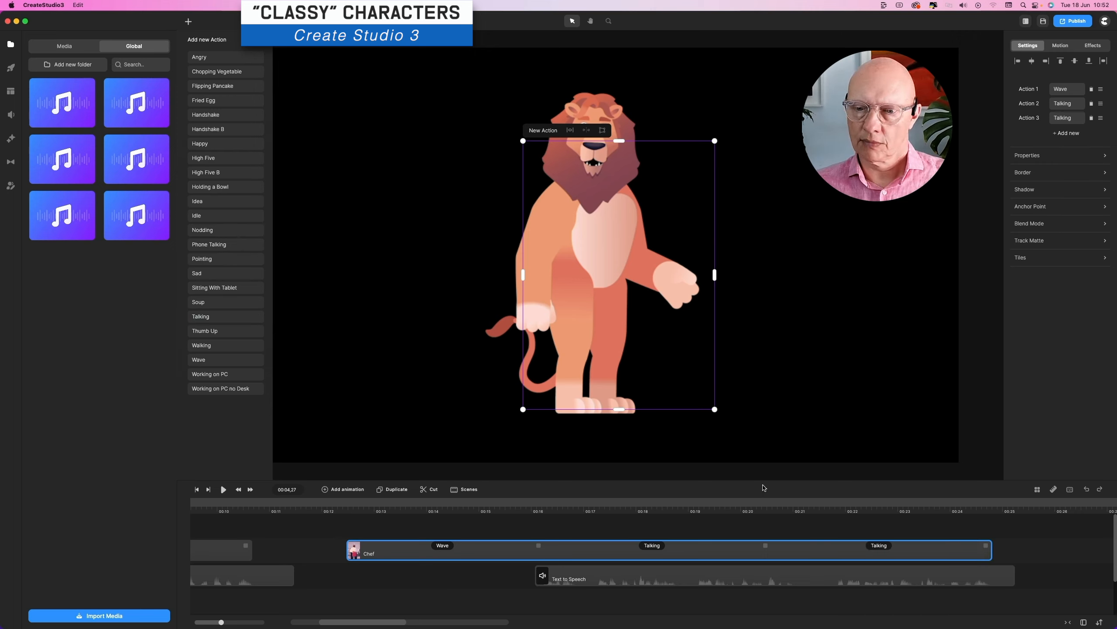
scroll(685, 508, right, 10)
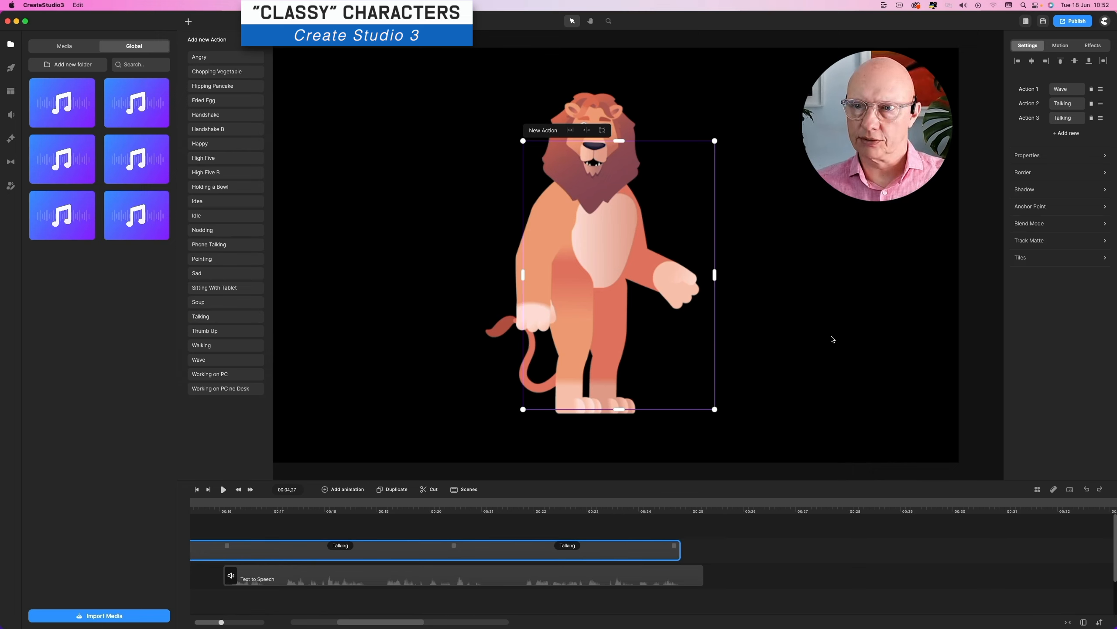
click(199, 215)
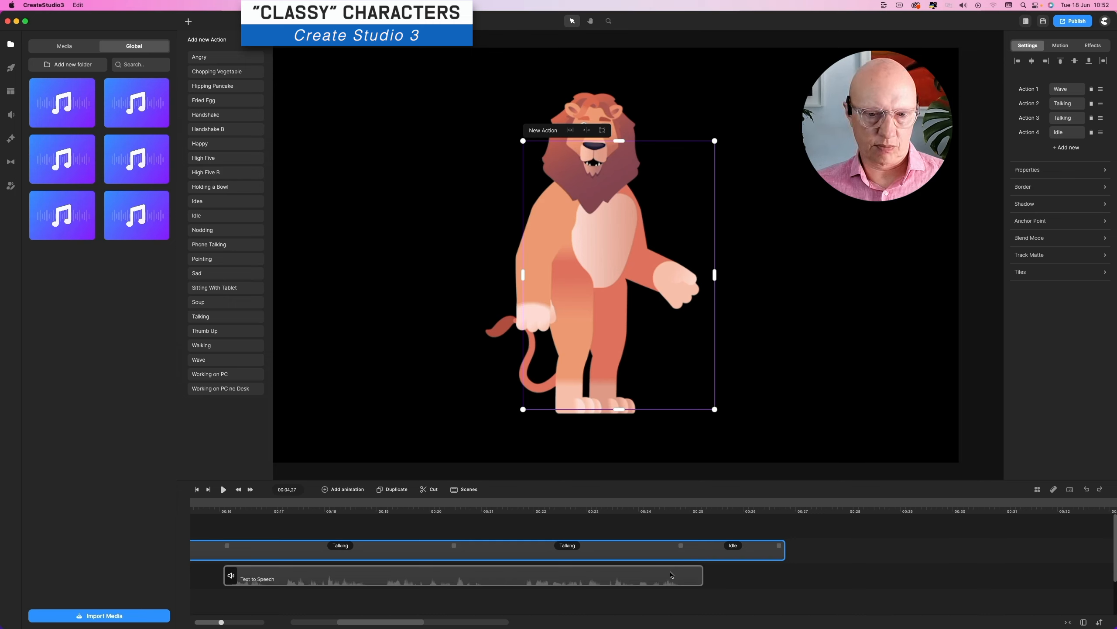
- Enlarge the Chef to nearly the full canvas height and play back his Talking actions with the speech audio
click(201, 506)
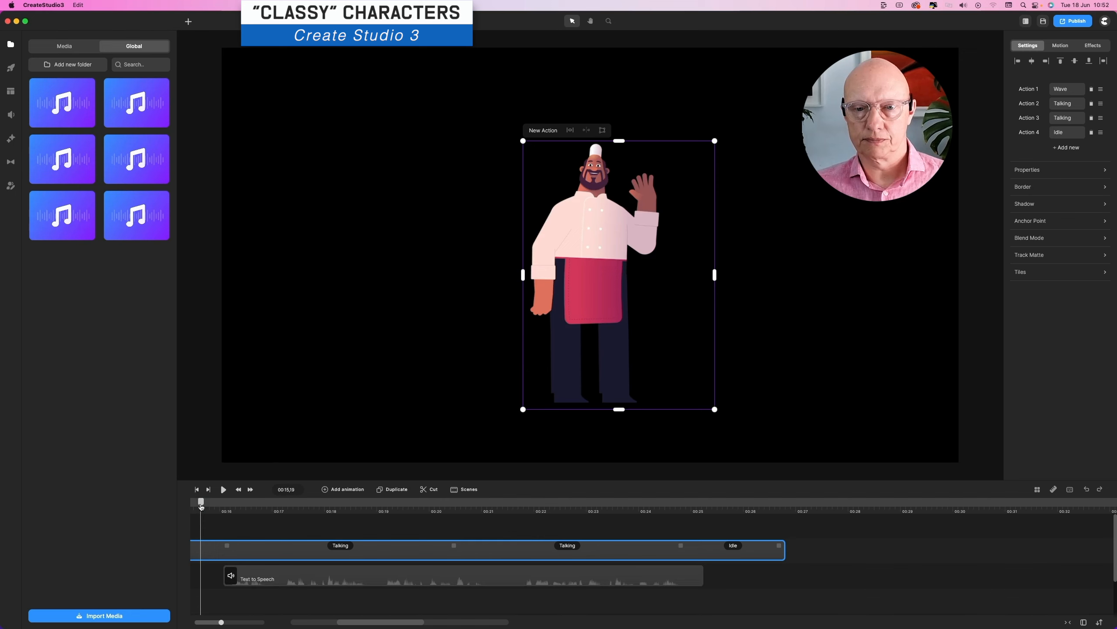
key(space)
key(space)
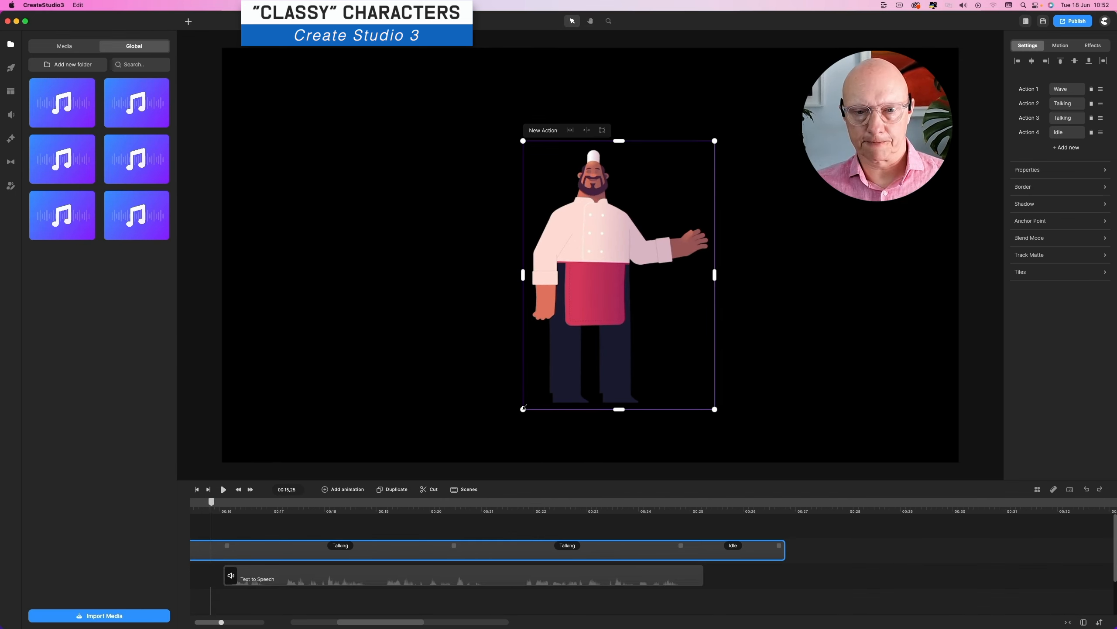
drag(524, 407, 473, 427)
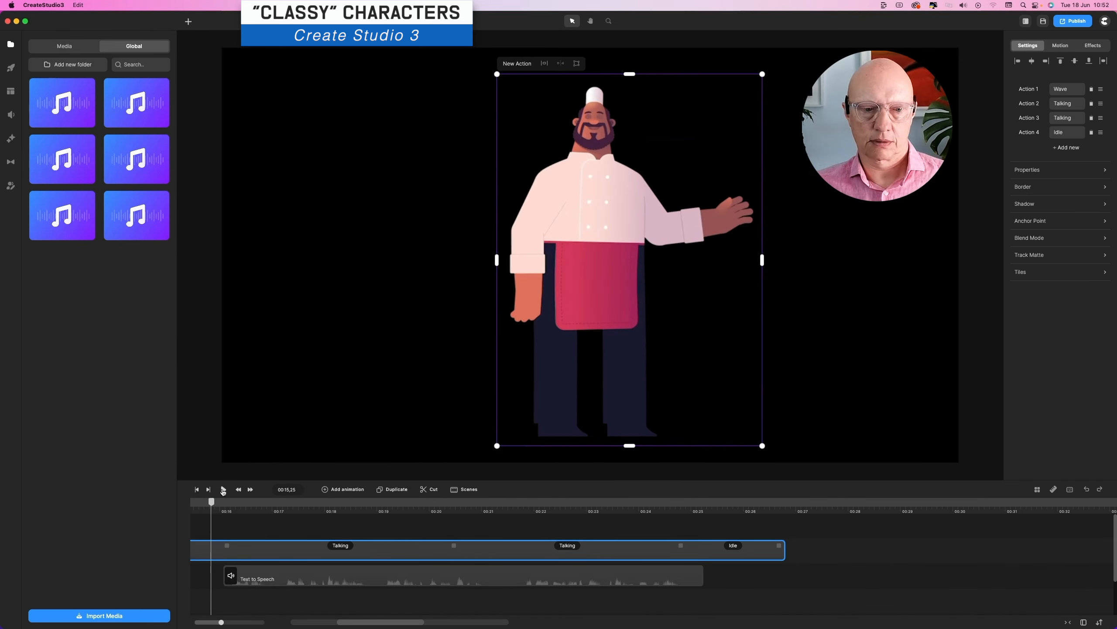
click(224, 489)
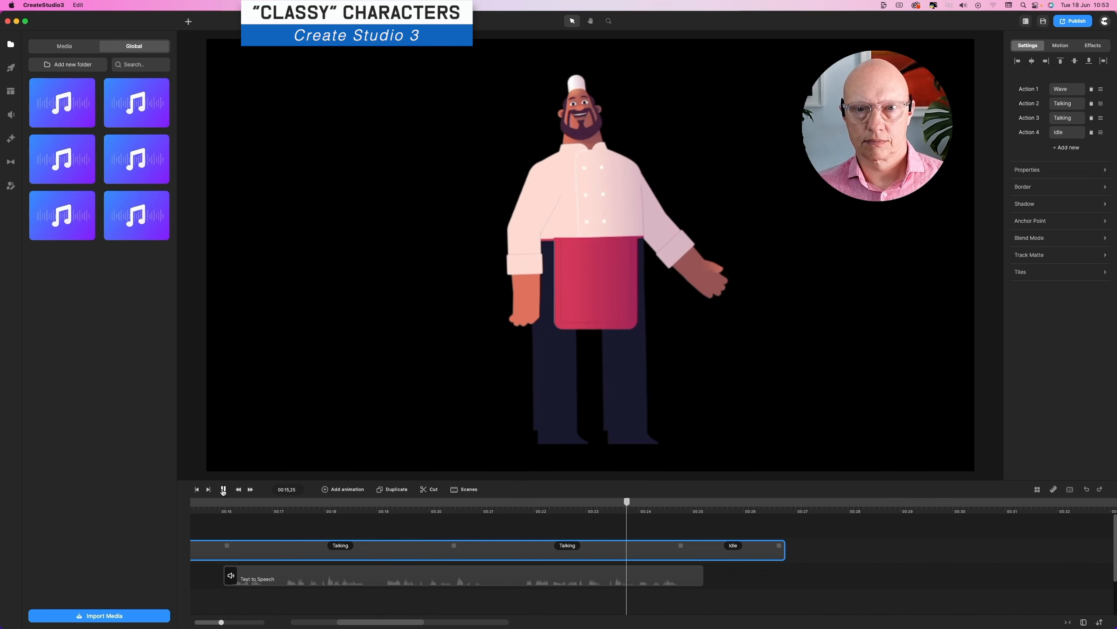
click(223, 490)
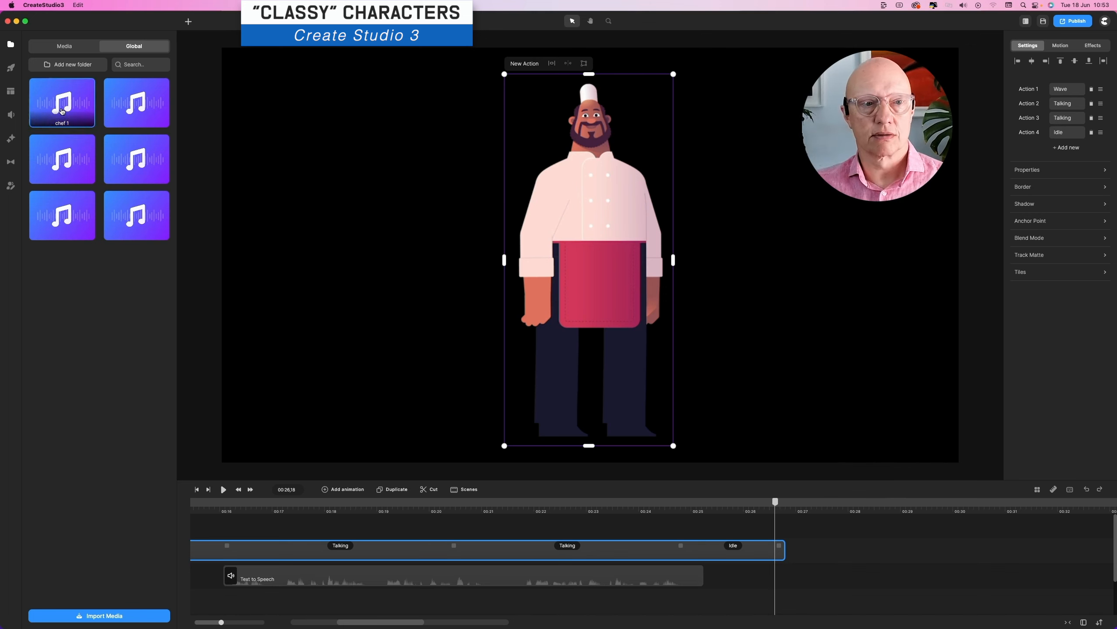
- Filter the character library to the Classy category and look through its characters
click(11, 67)
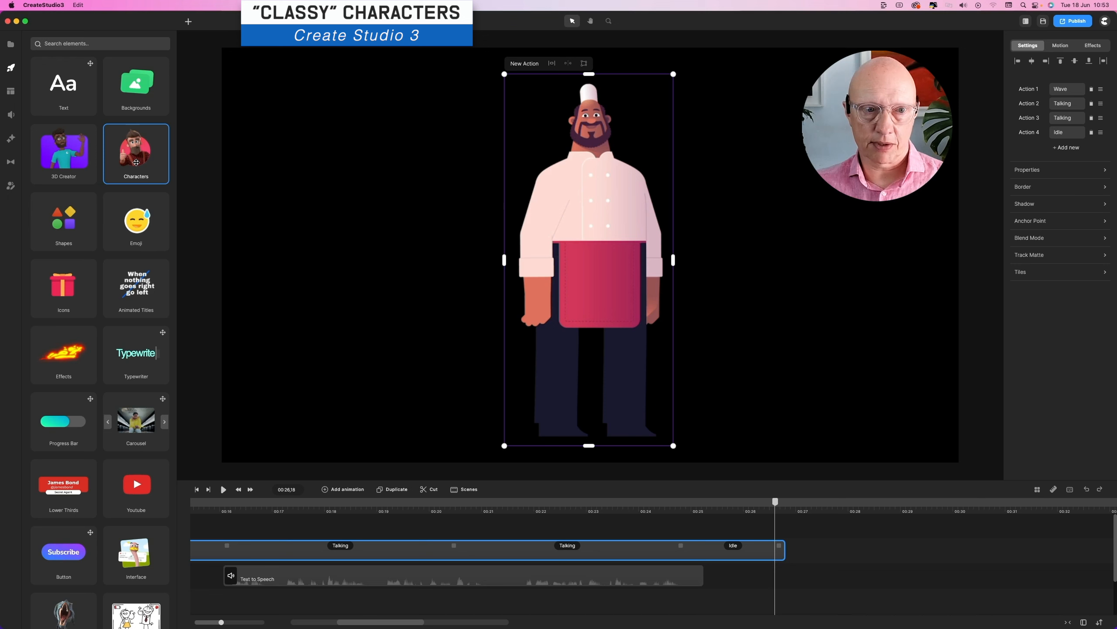
click(136, 162)
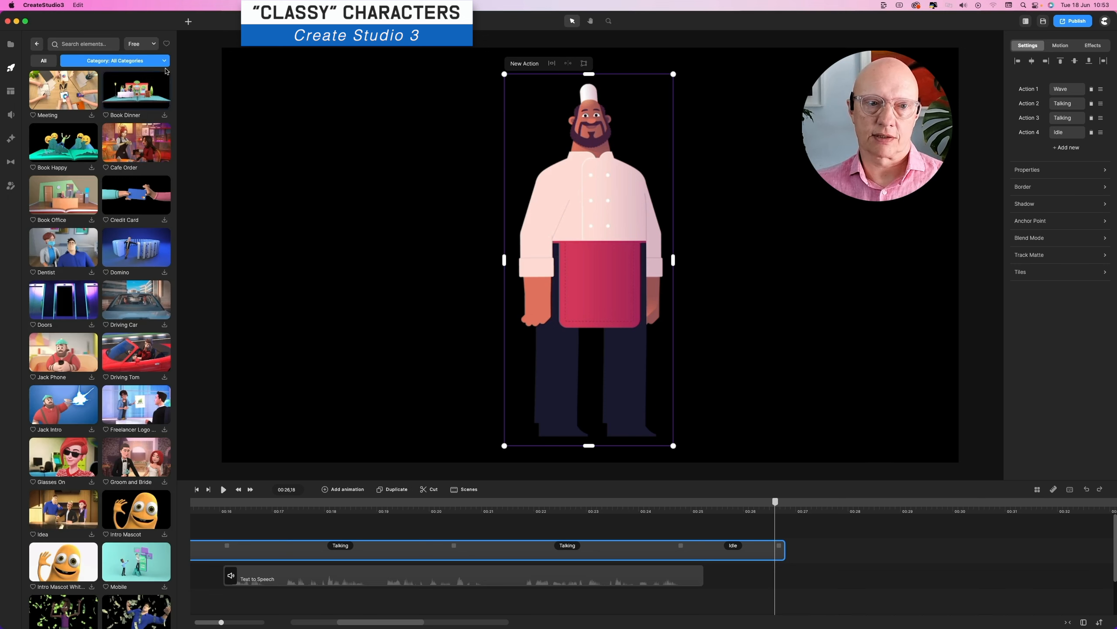
click(165, 61)
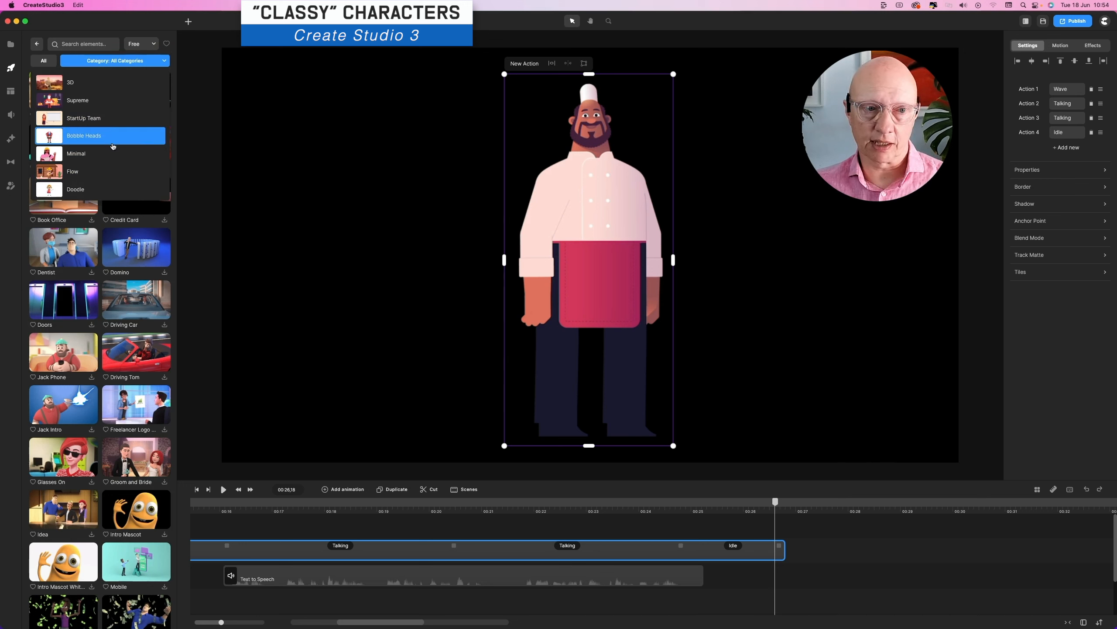
scroll(110, 158, down, 3)
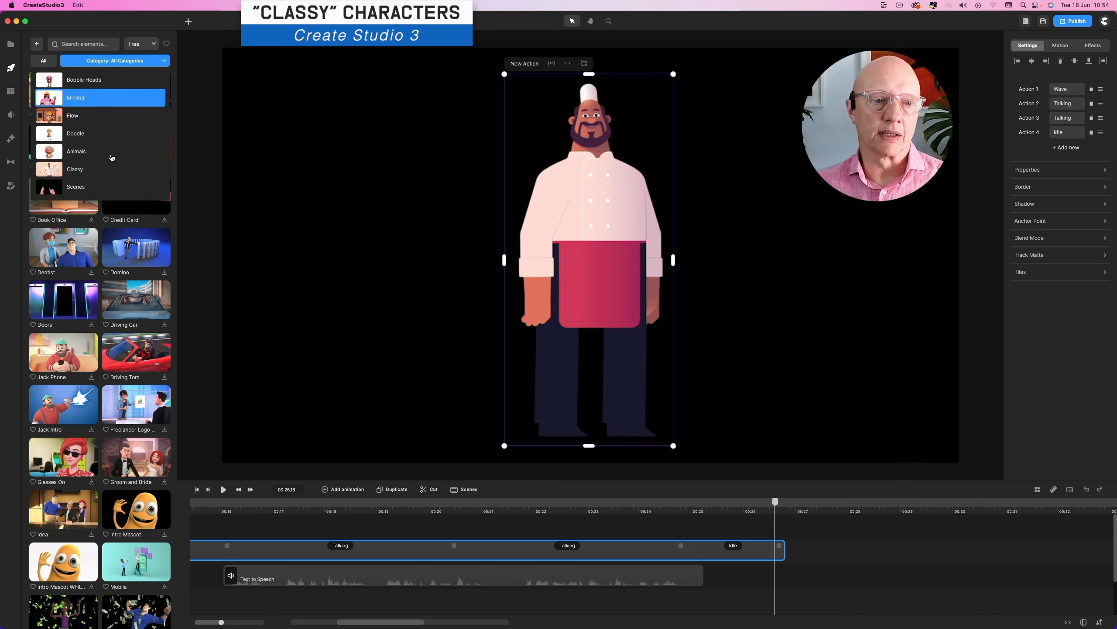
click(70, 170)
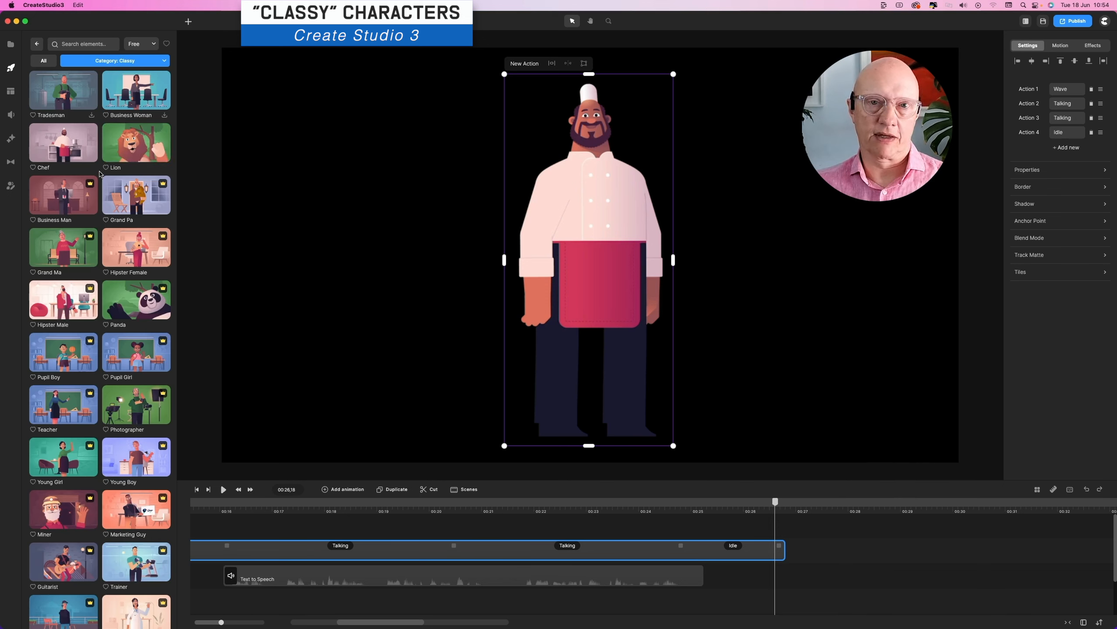
scroll(100, 174, down, 1)
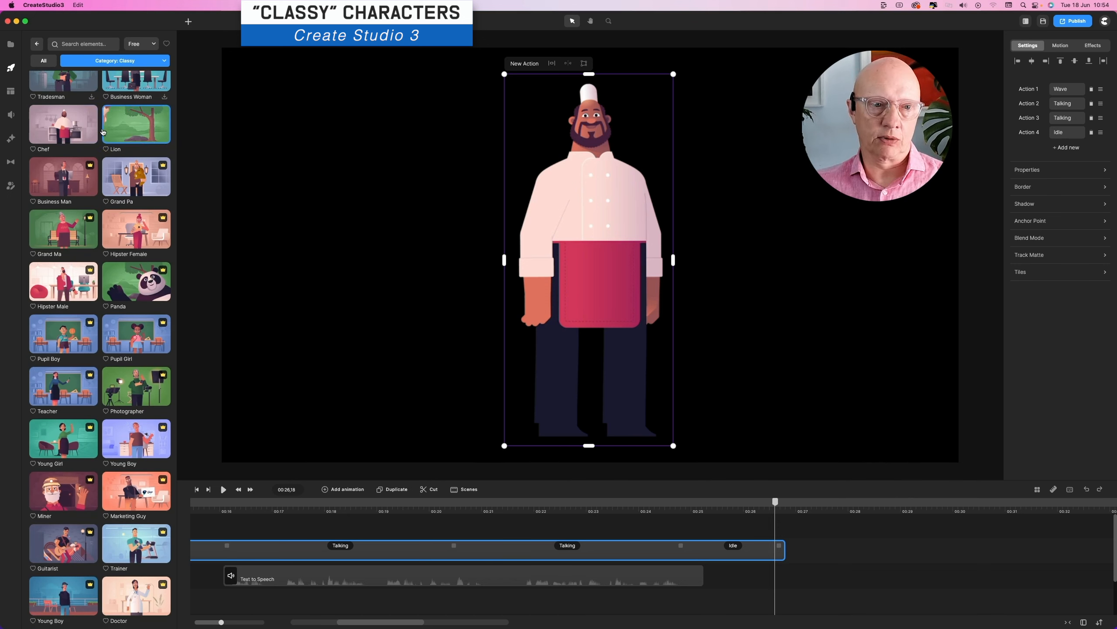
scroll(103, 130, up, 1)
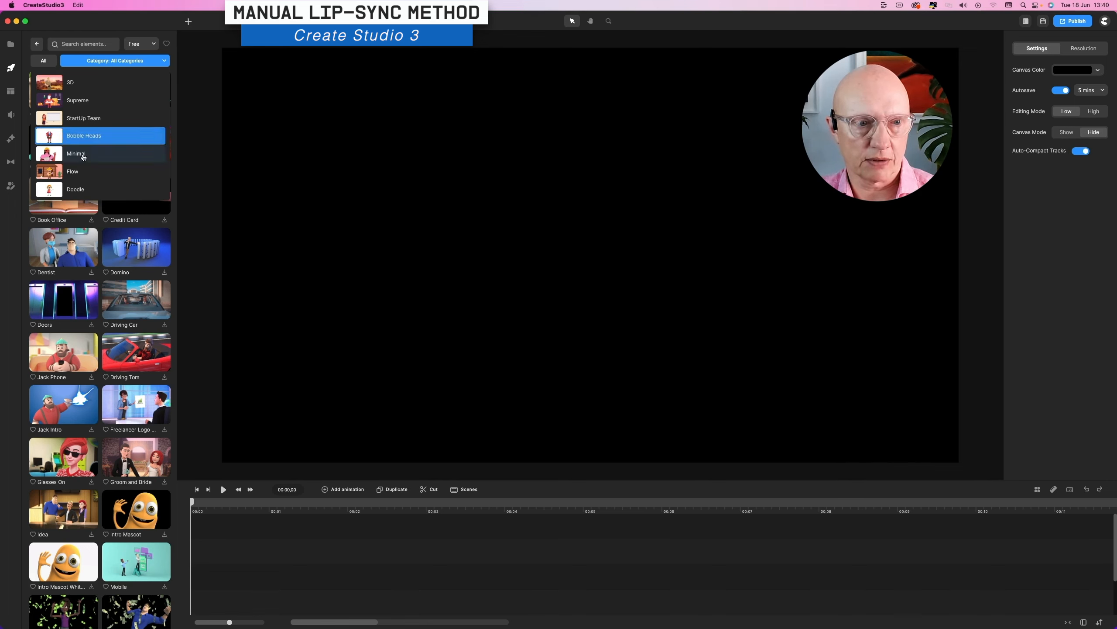
- Add Grandma from the Flow character category, enlarge her to nearly the canvas height and shift her slightly left of centre
click(76, 175)
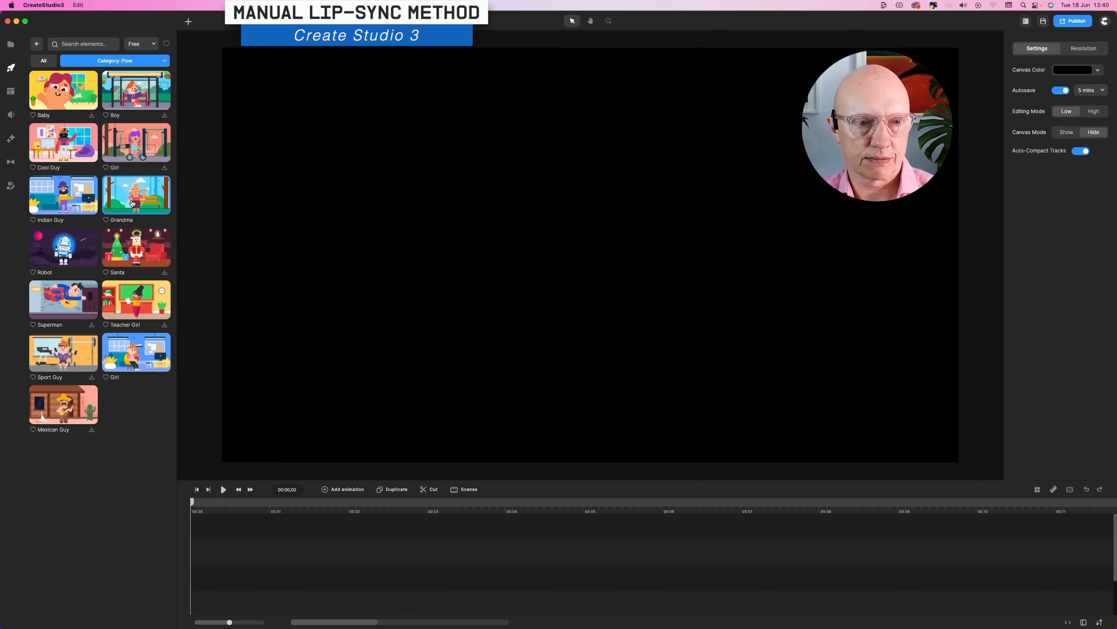
drag(132, 203, 311, 351)
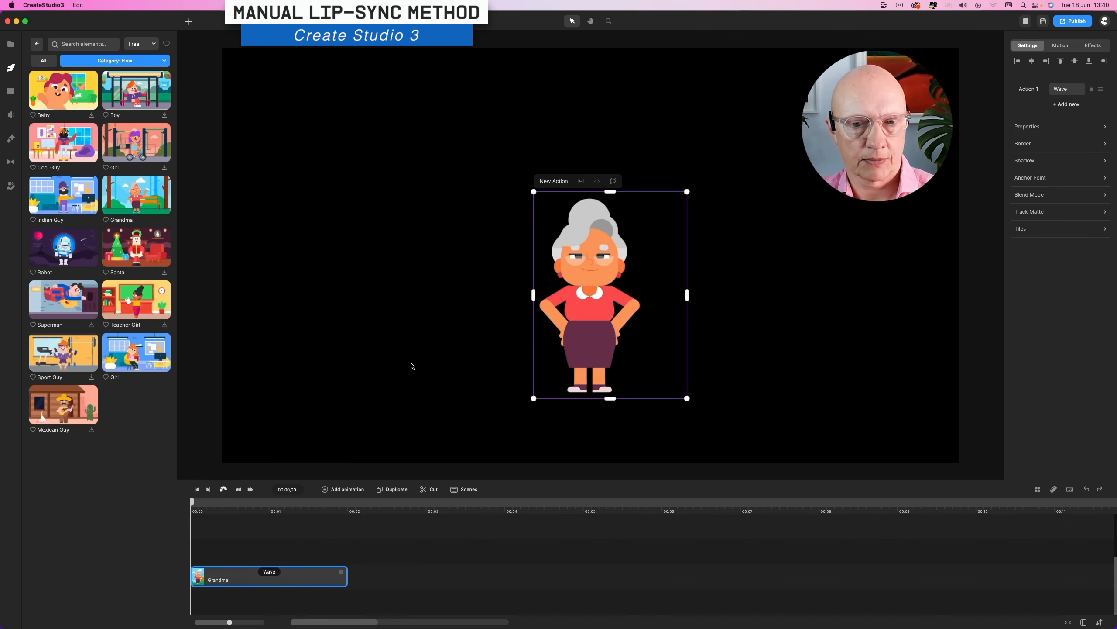
drag(687, 192, 774, 74)
drag(529, 397, 466, 424)
drag(610, 279, 542, 272)
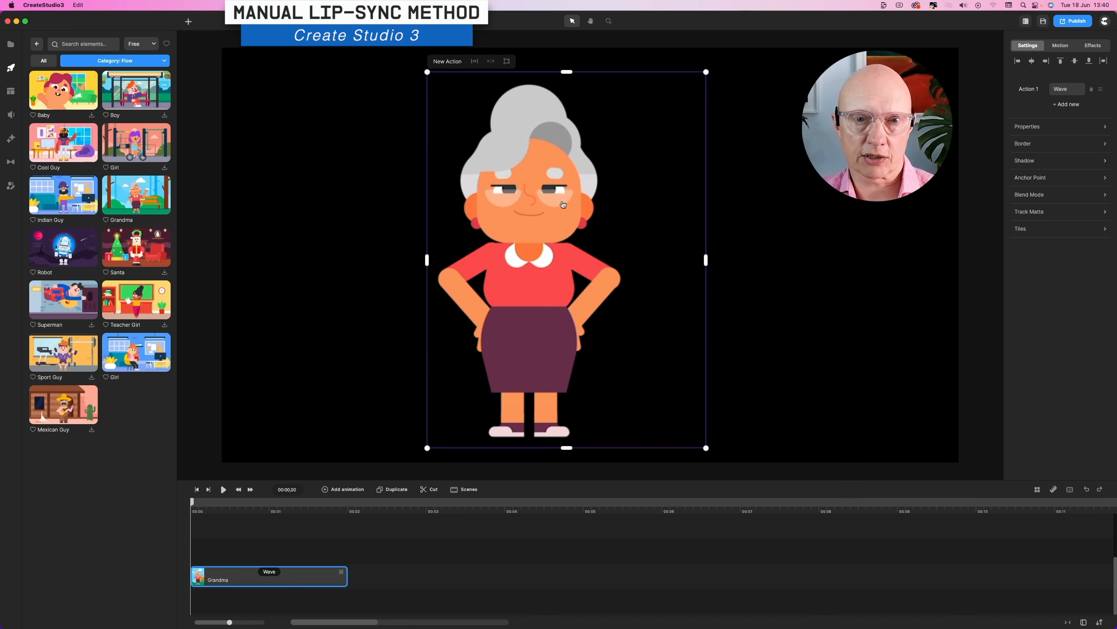
- Add a Talking action after Grandma's Wave and preview the transition and her mouth movement
click(445, 61)
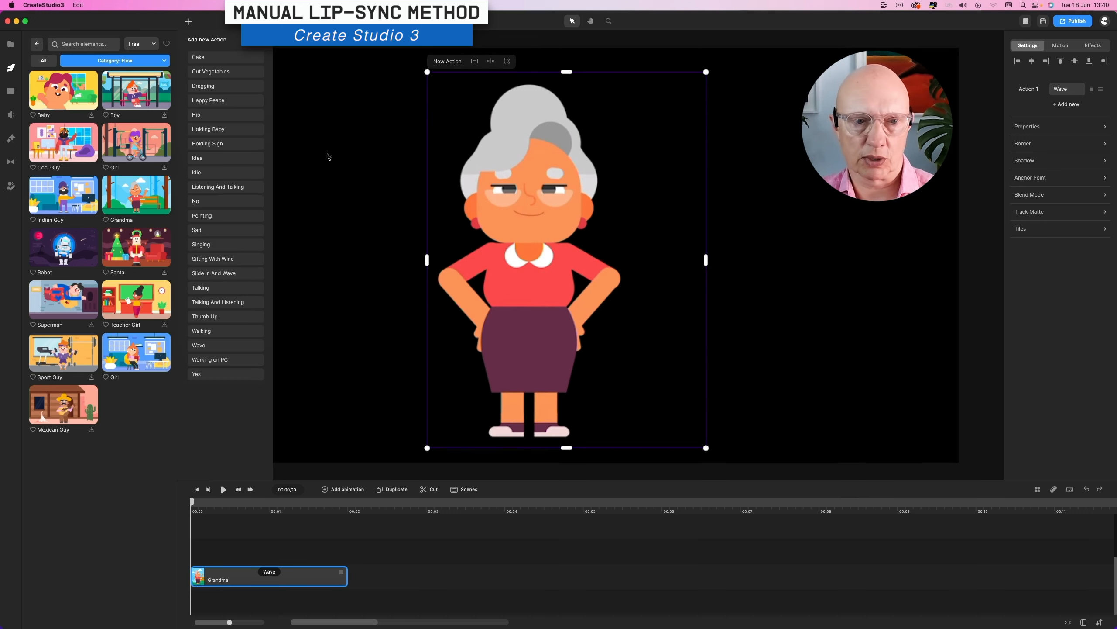
click(209, 288)
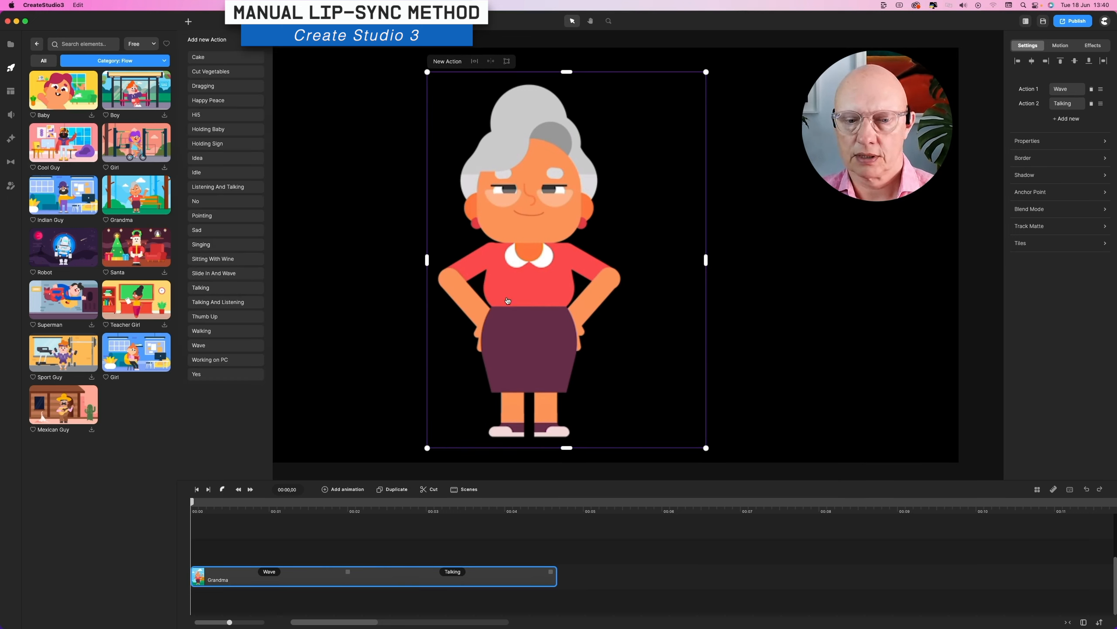
click(357, 506)
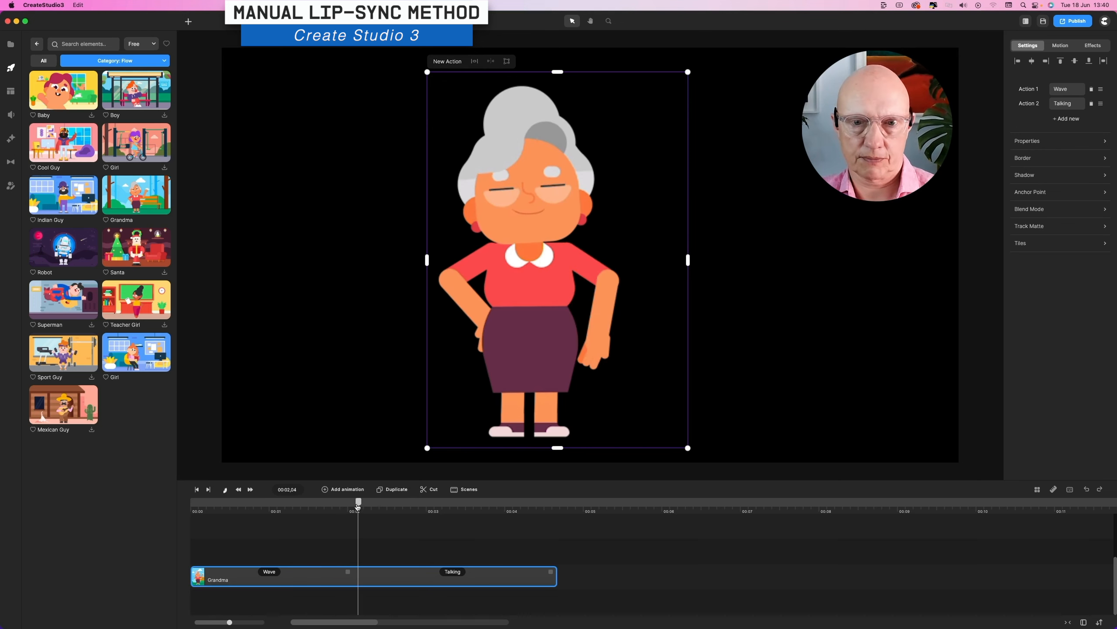
drag(358, 506, 333, 508)
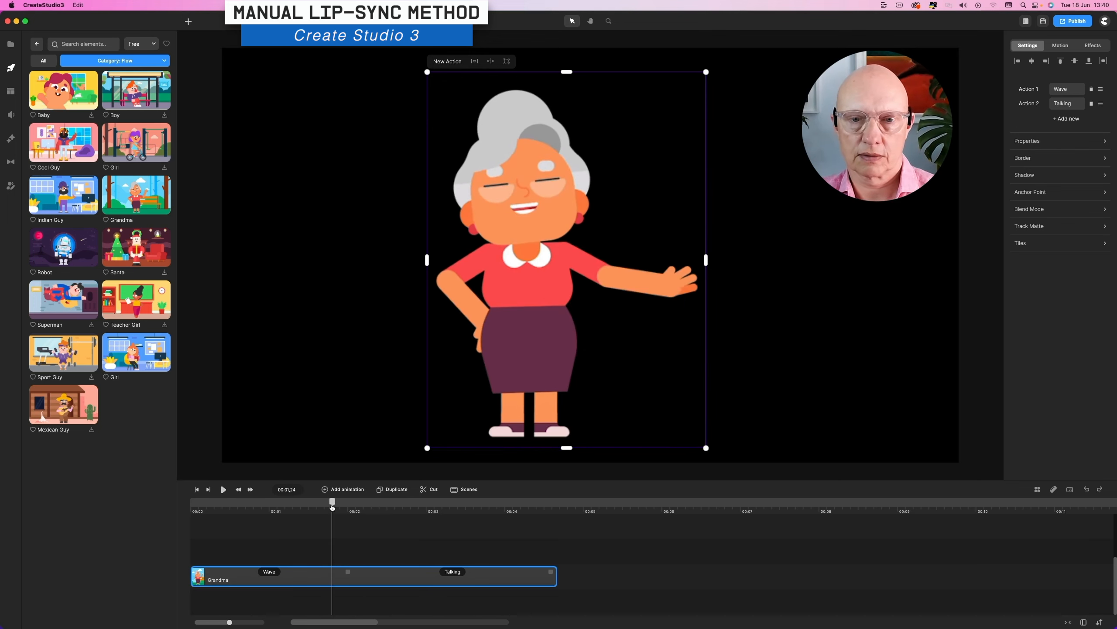
key(space)
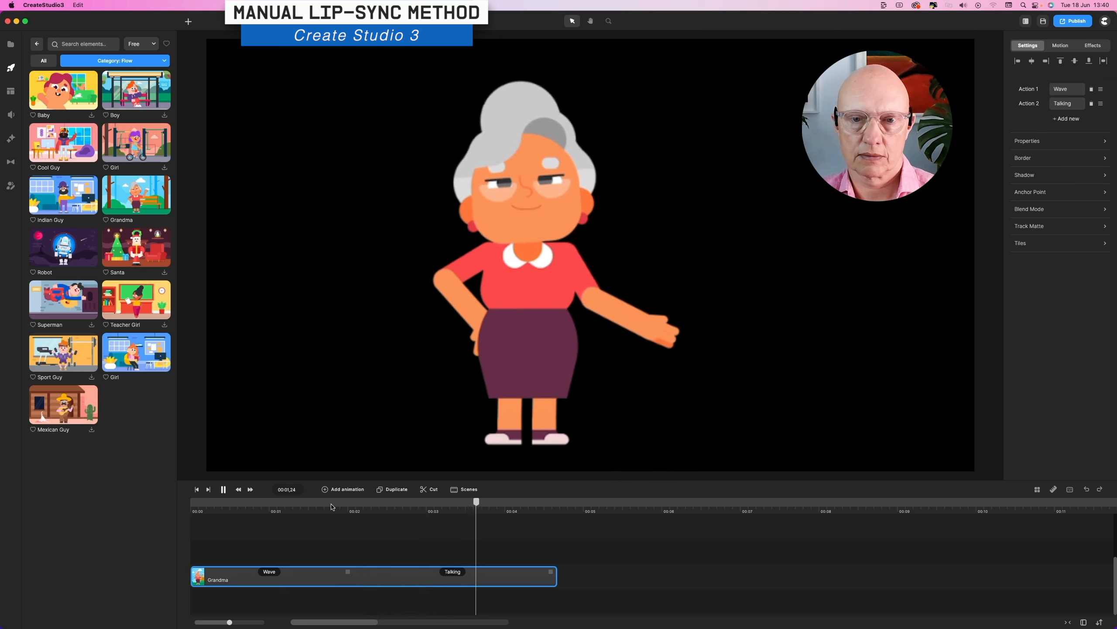
key(space)
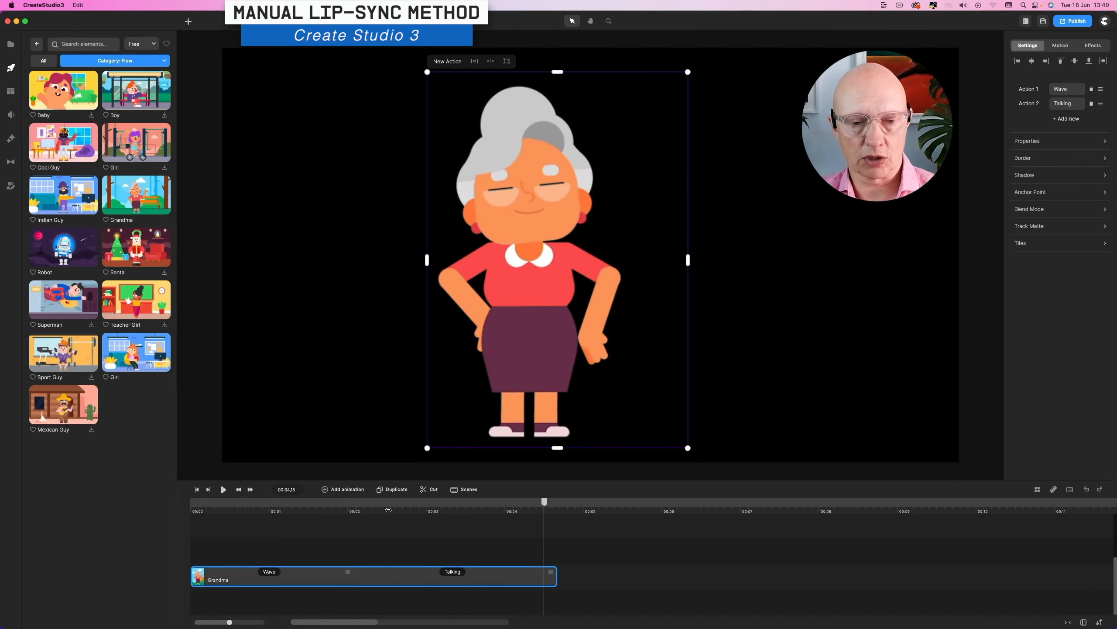
click(366, 506)
drag(365, 506, 424, 513)
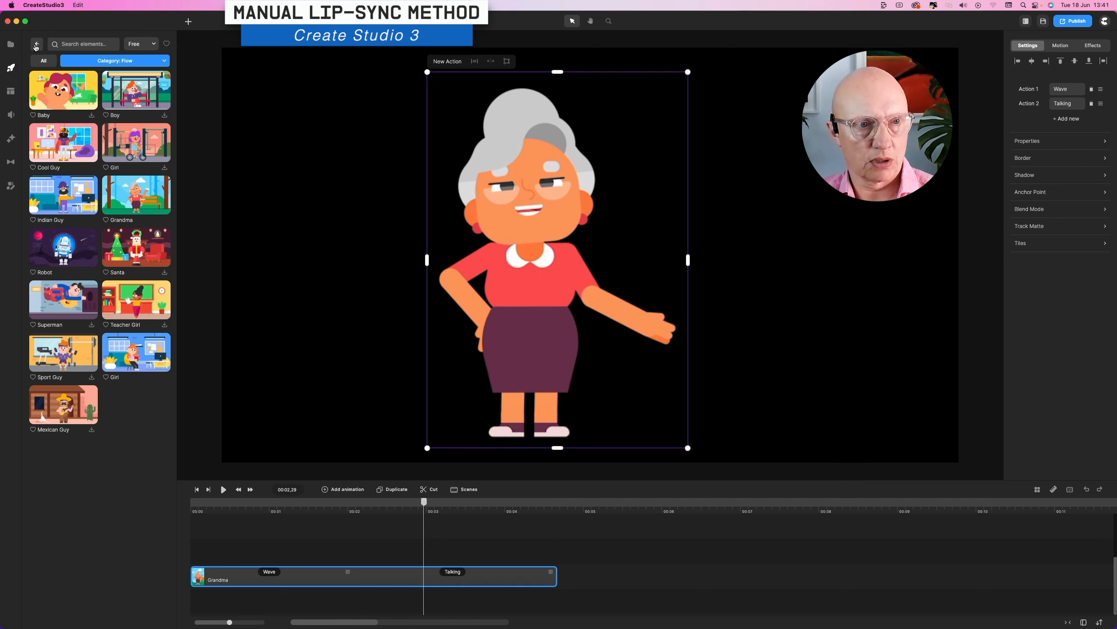
- Add the ElevenLabs_Judy audio from the global media at the timeline start and play the voice with Grandma hidden
click(10, 44)
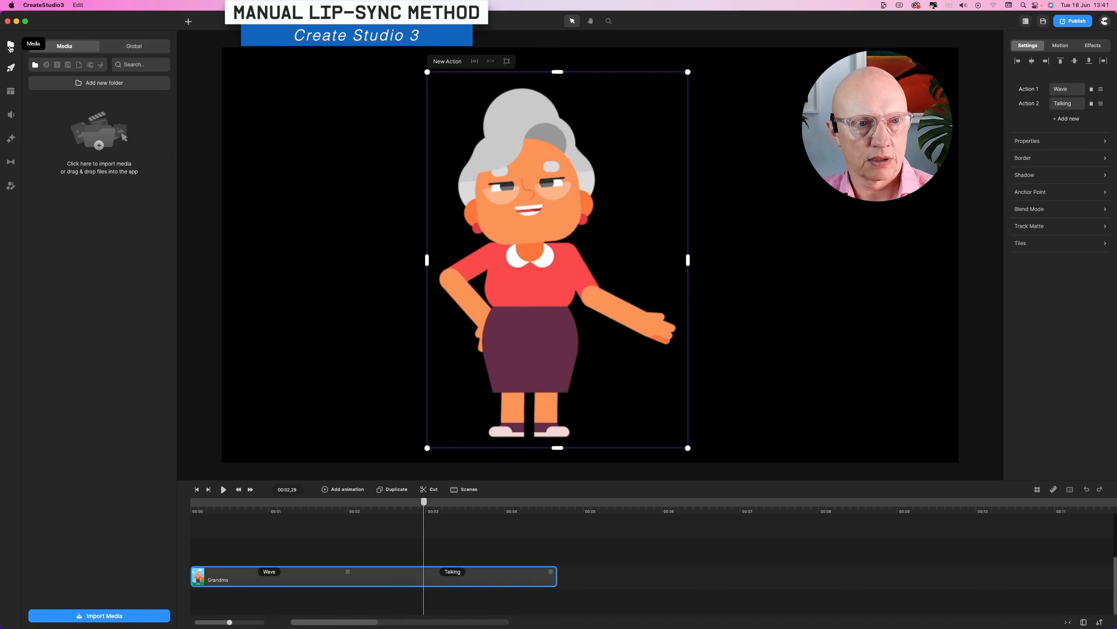
click(133, 46)
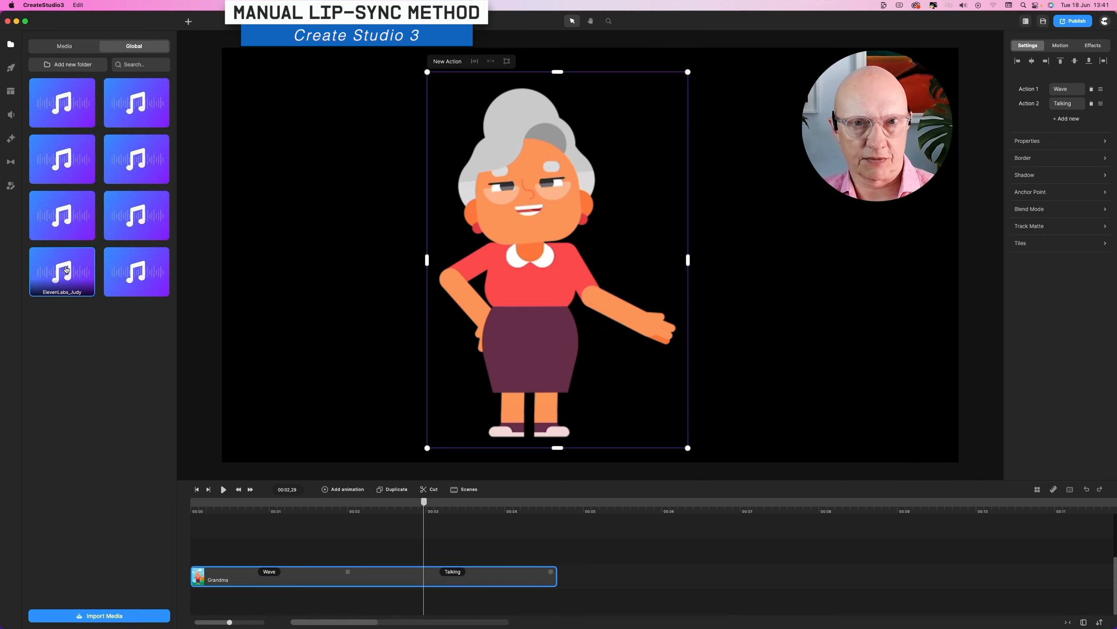
drag(66, 269, 209, 606)
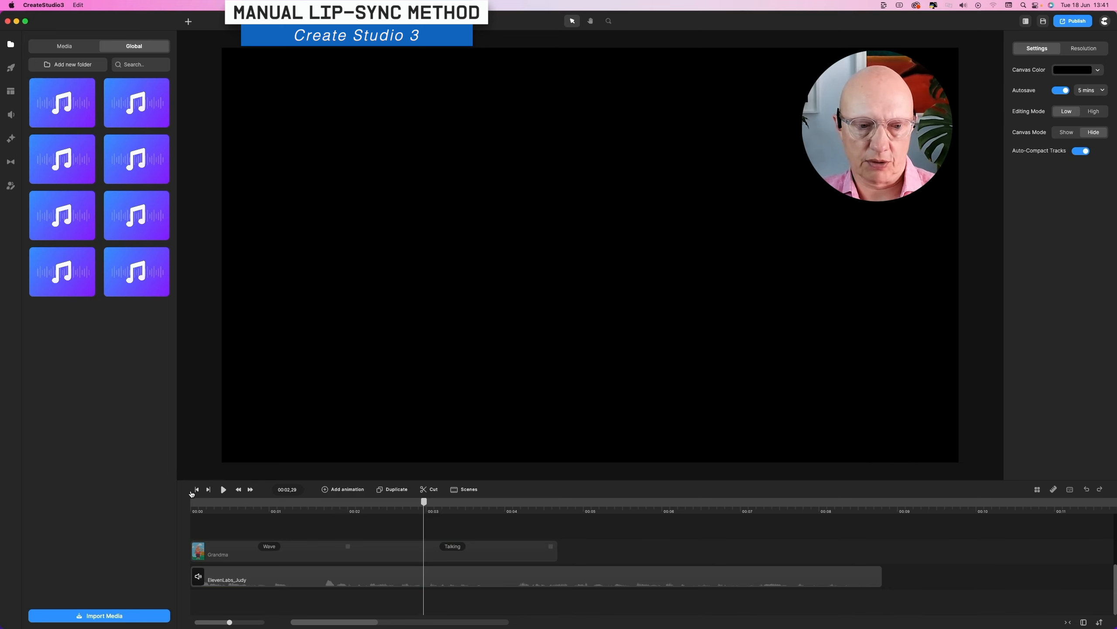
click(197, 489)
click(224, 490)
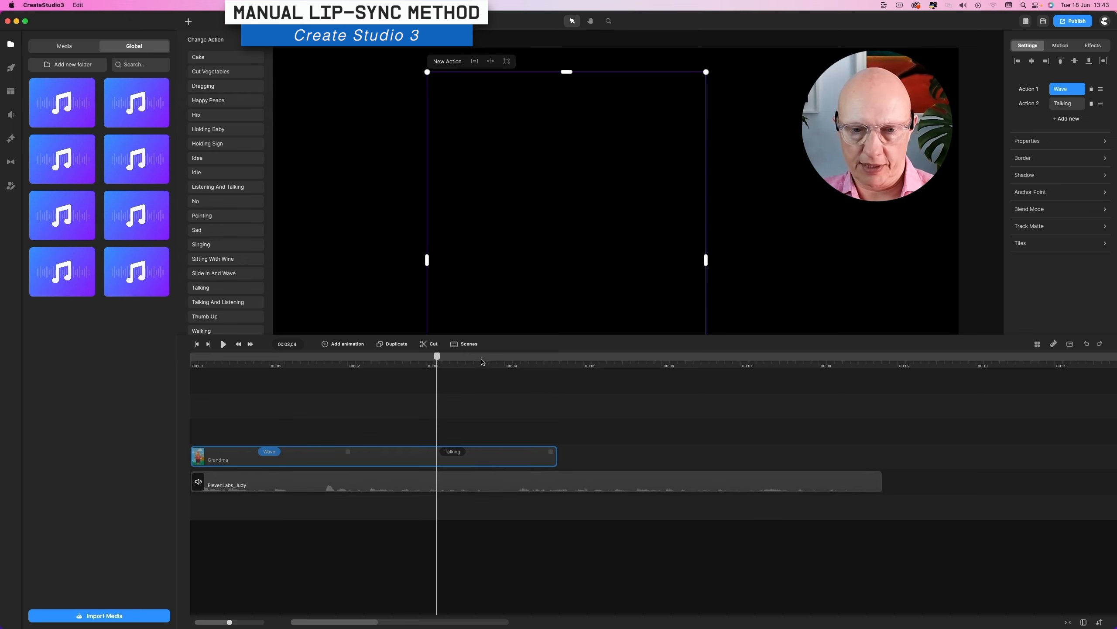
- Scrub through the voice clip's waveform and raise its volume to 156%
mouse_move(485, 360)
mouse_down()
mouse_move(516, 361)
mouse_move(482, 360)
mouse_up()
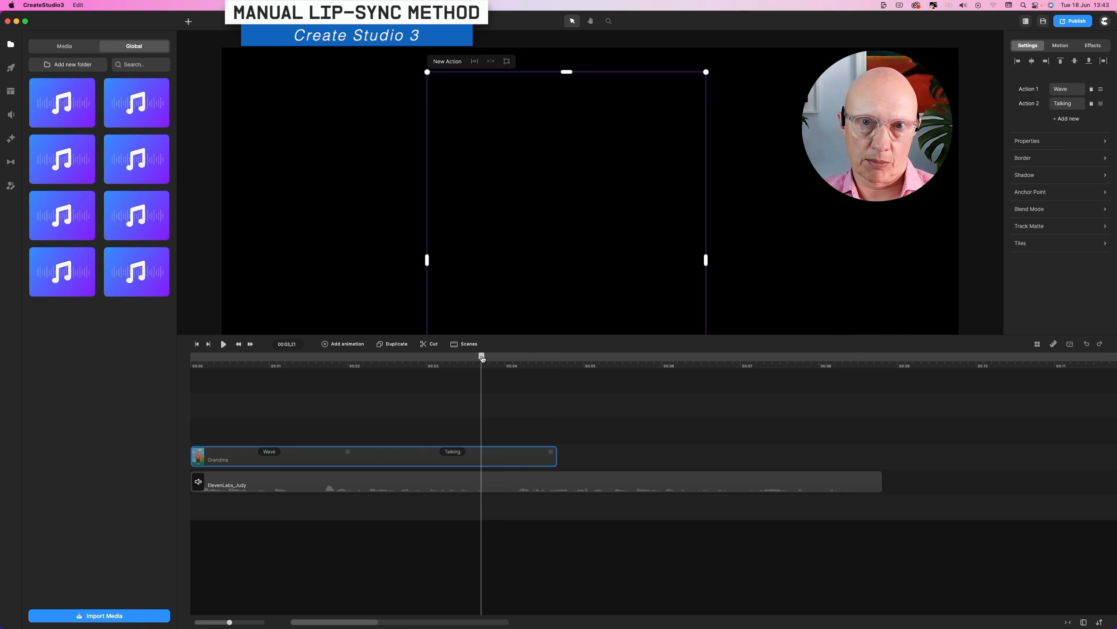
drag(483, 358, 516, 362)
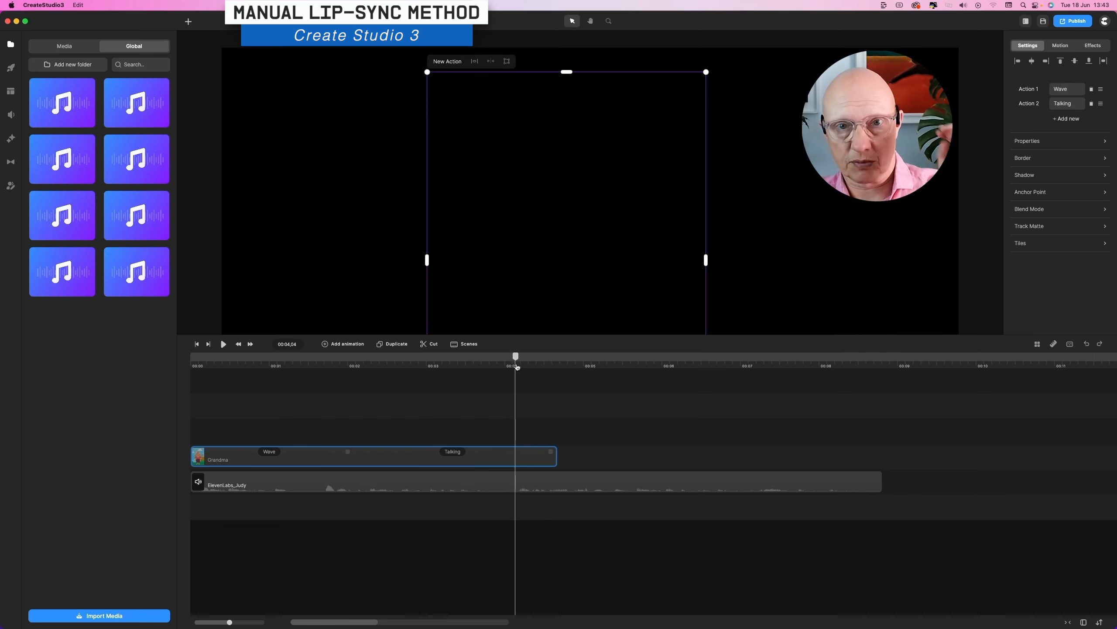
click(440, 481)
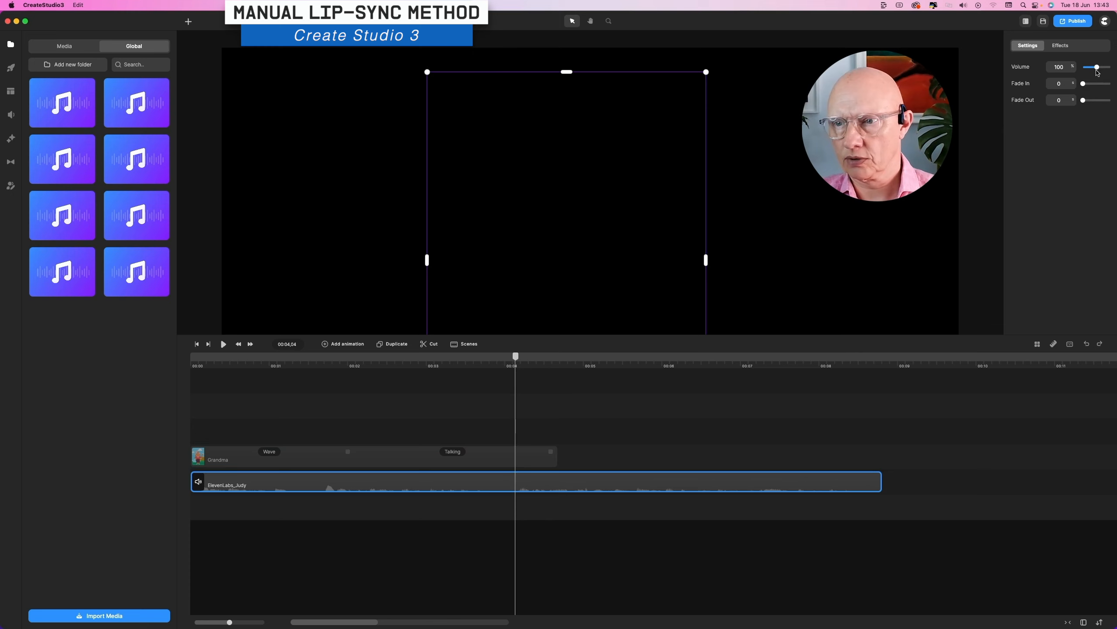
mouse_move(1097, 68)
mouse_down()
mouse_move(1116, 64)
mouse_move(1105, 66)
mouse_up()
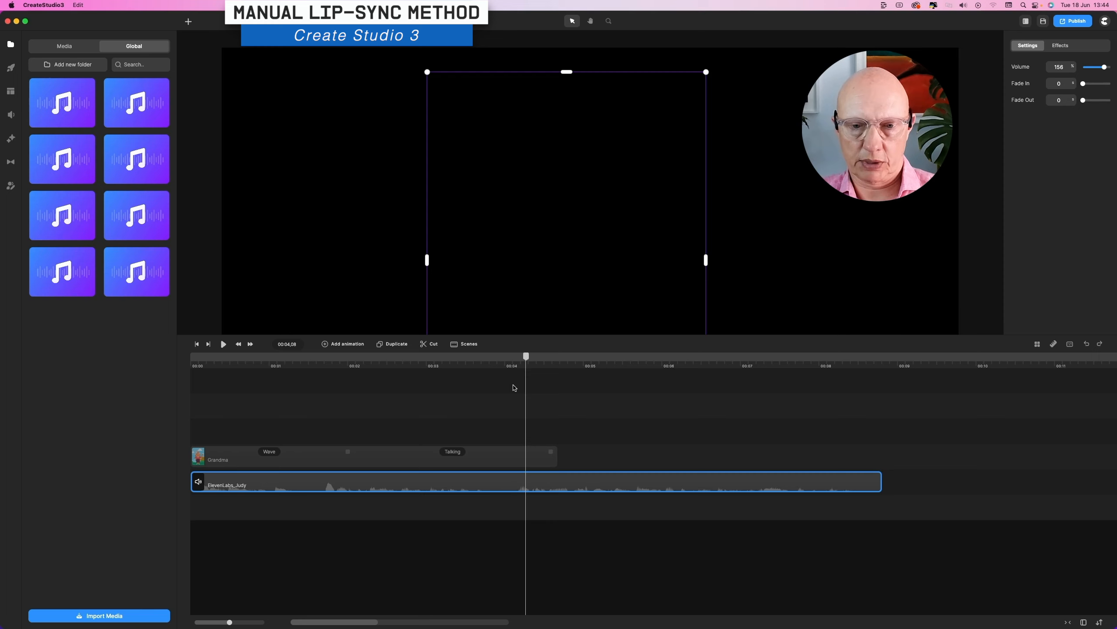
- Split the Judy voice clip at the speech pauses at 00:01,20 and 00:03,24 to make three clips
click(292, 359)
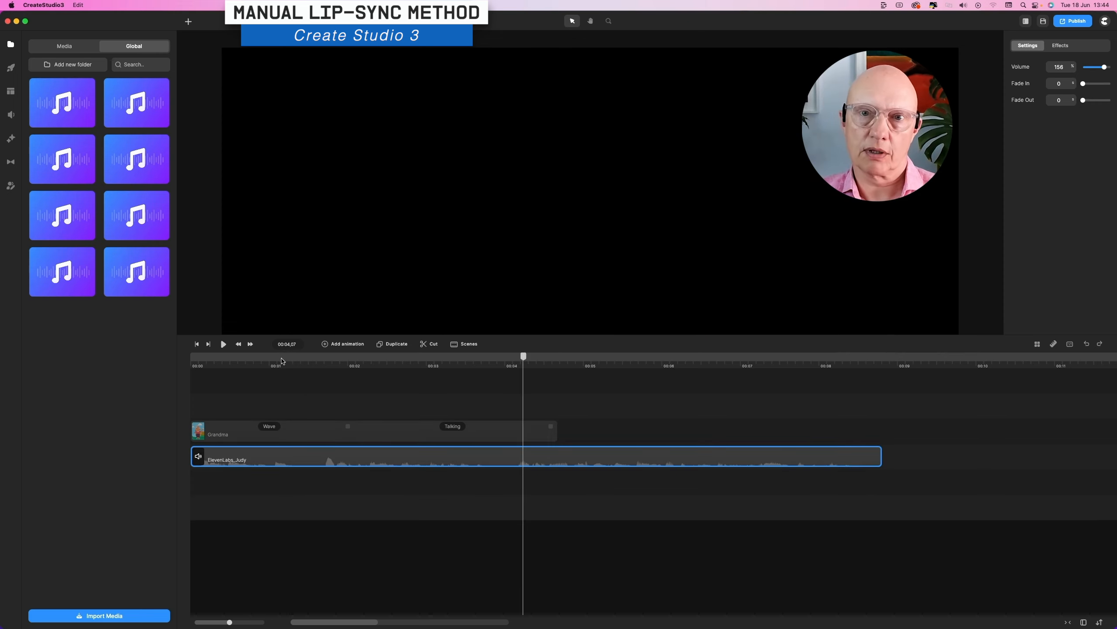
click(282, 359)
click(299, 399)
drag(286, 359, 324, 365)
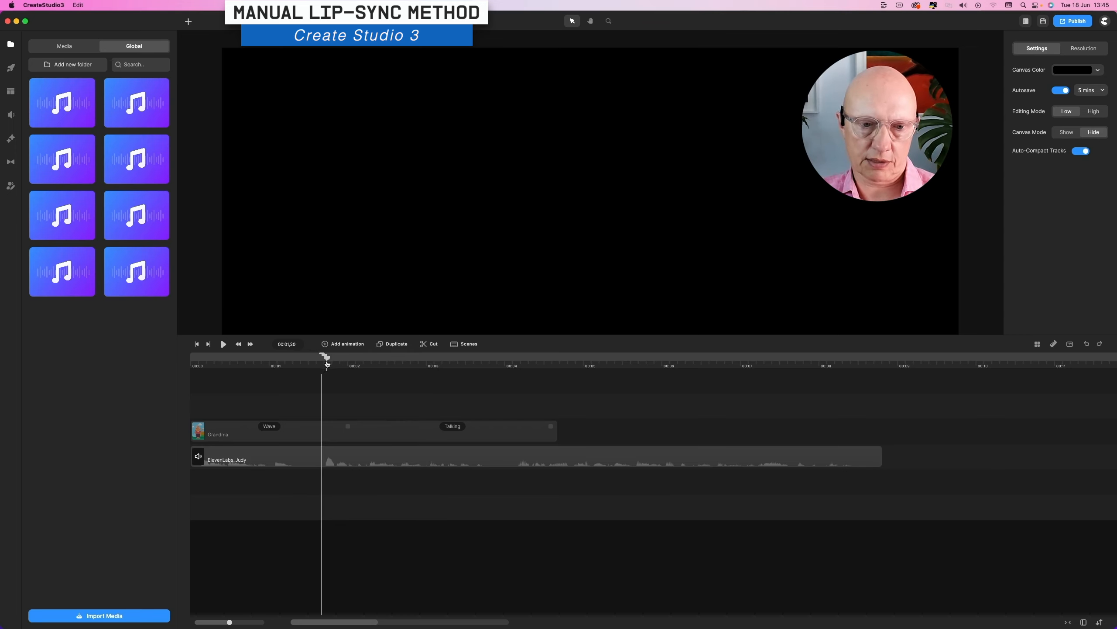
click(322, 462)
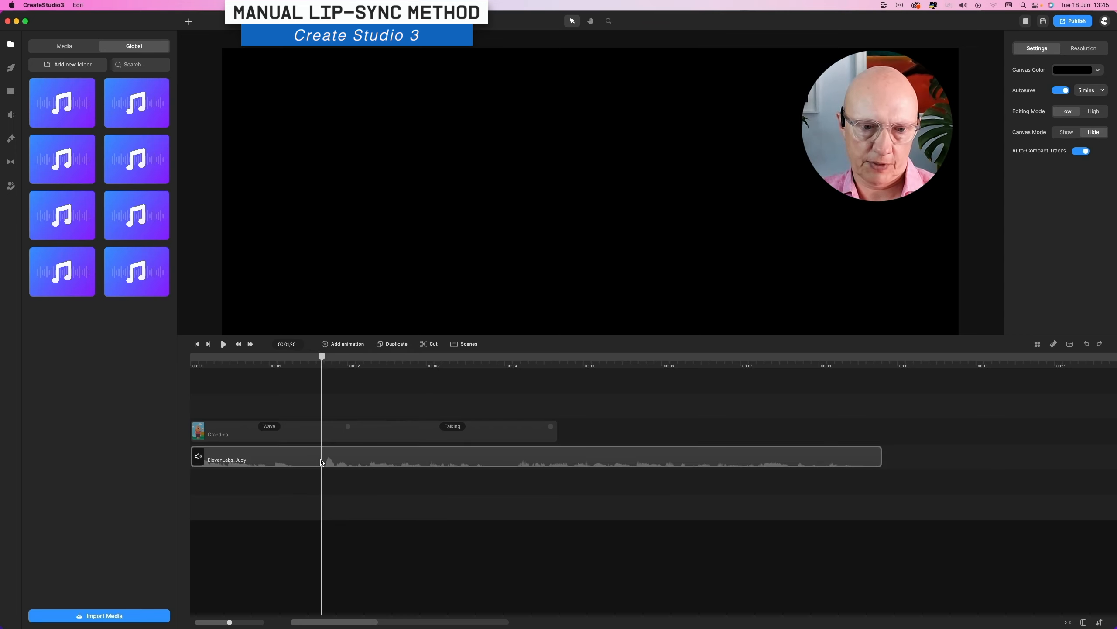
click(434, 345)
click(490, 363)
click(424, 345)
- Shift the second and third voice clips along the timeline to leave a short pause between all three
drag(599, 456, 660, 456)
drag(435, 459, 464, 459)
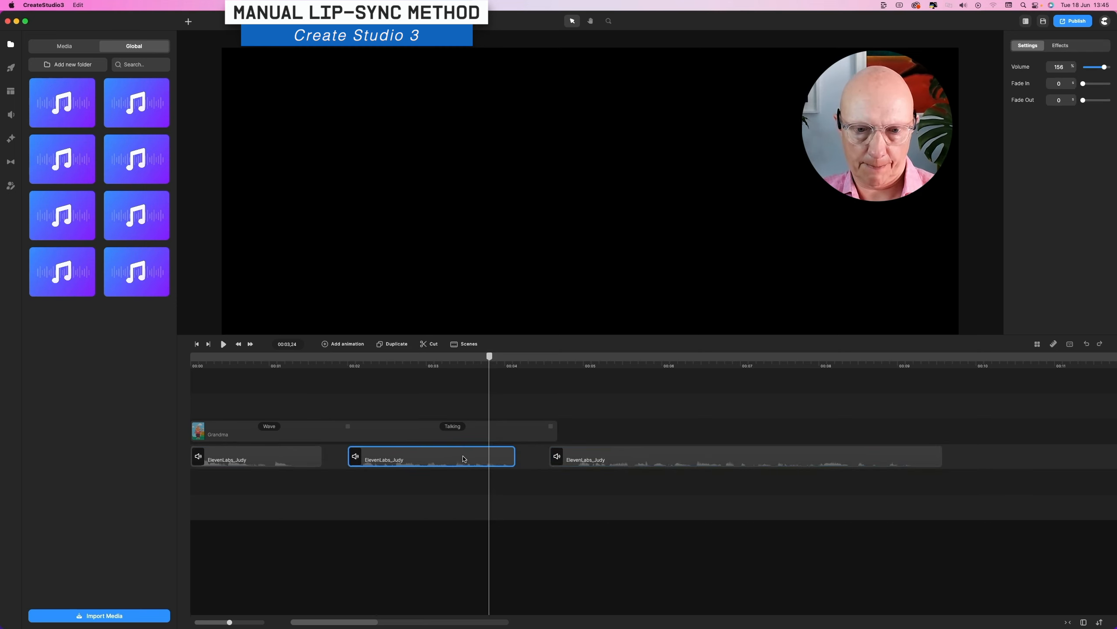
drag(464, 458, 467, 459)
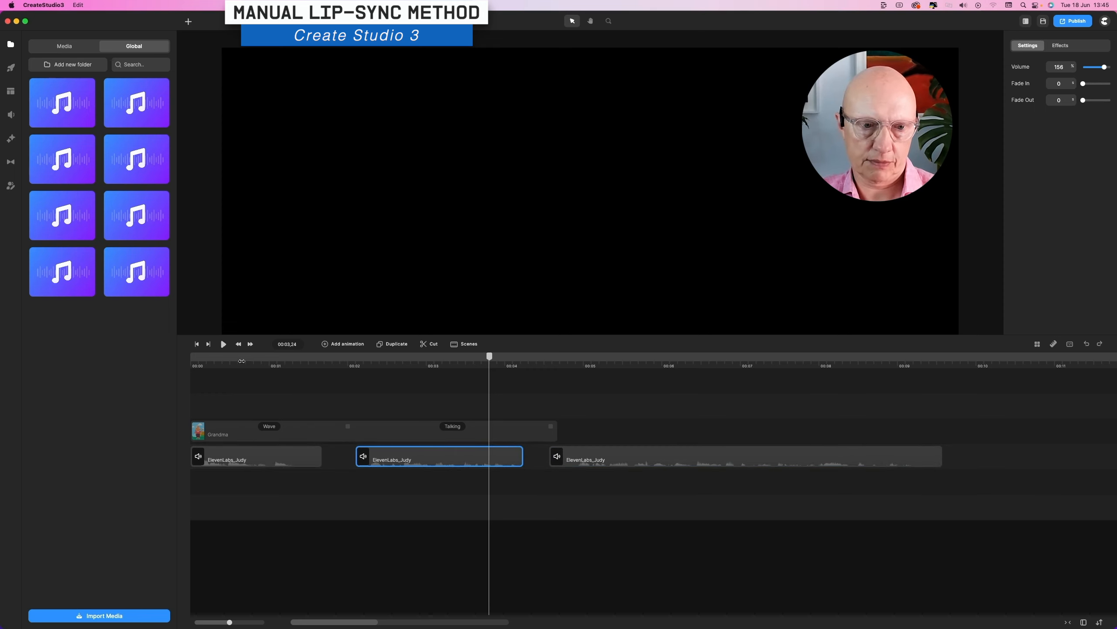
- Play back the spaced voice clips and lengthen both pauses to about half a second each
click(197, 344)
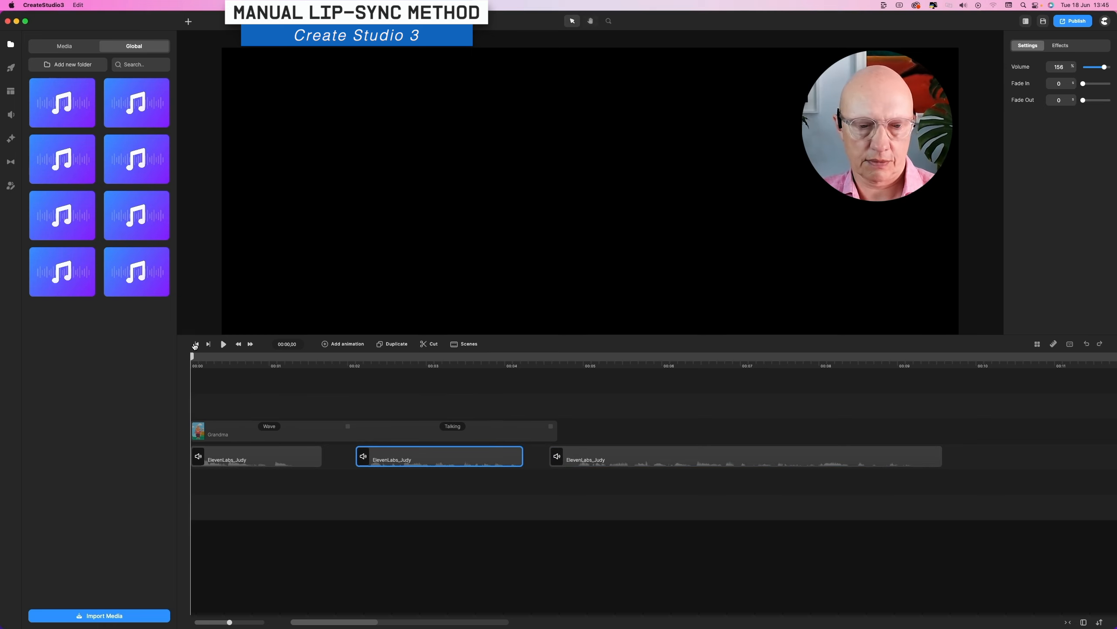
key(space)
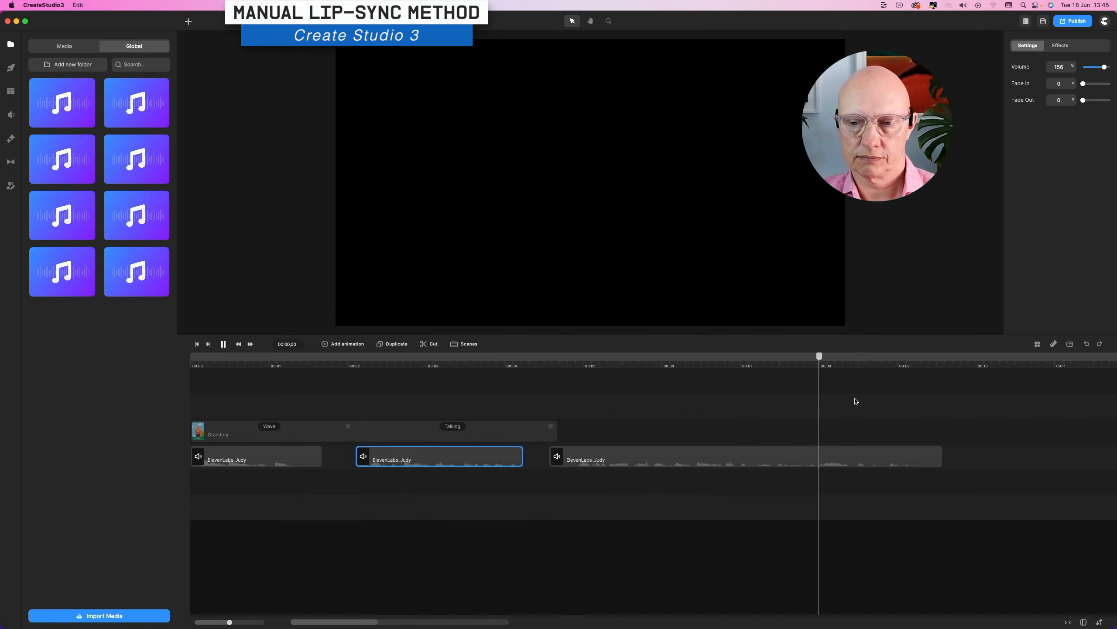
key(space)
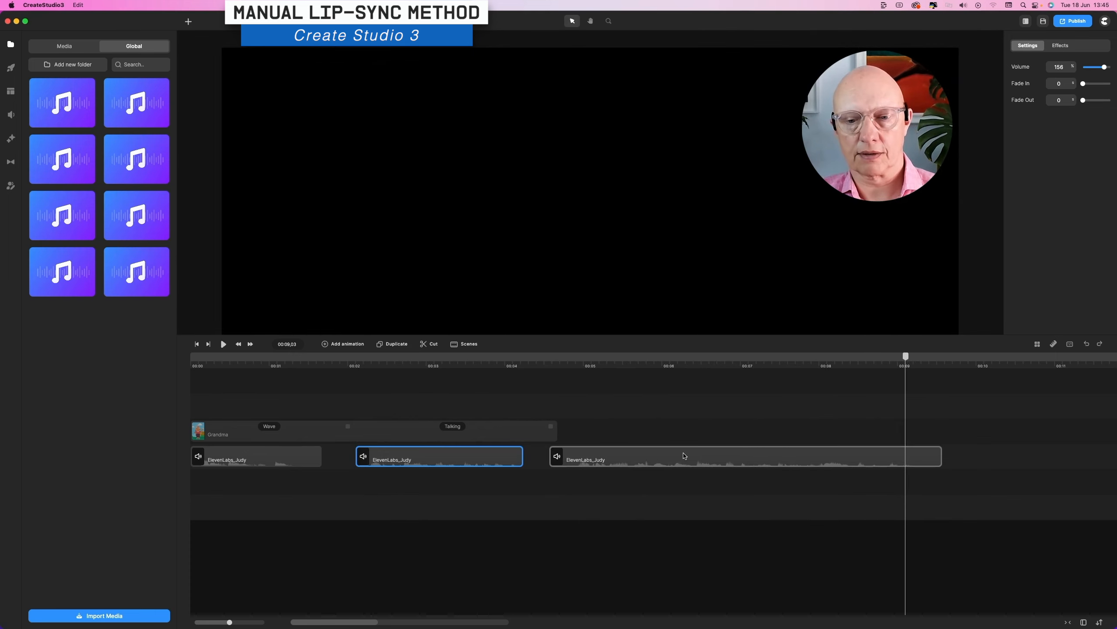
drag(684, 456, 695, 456)
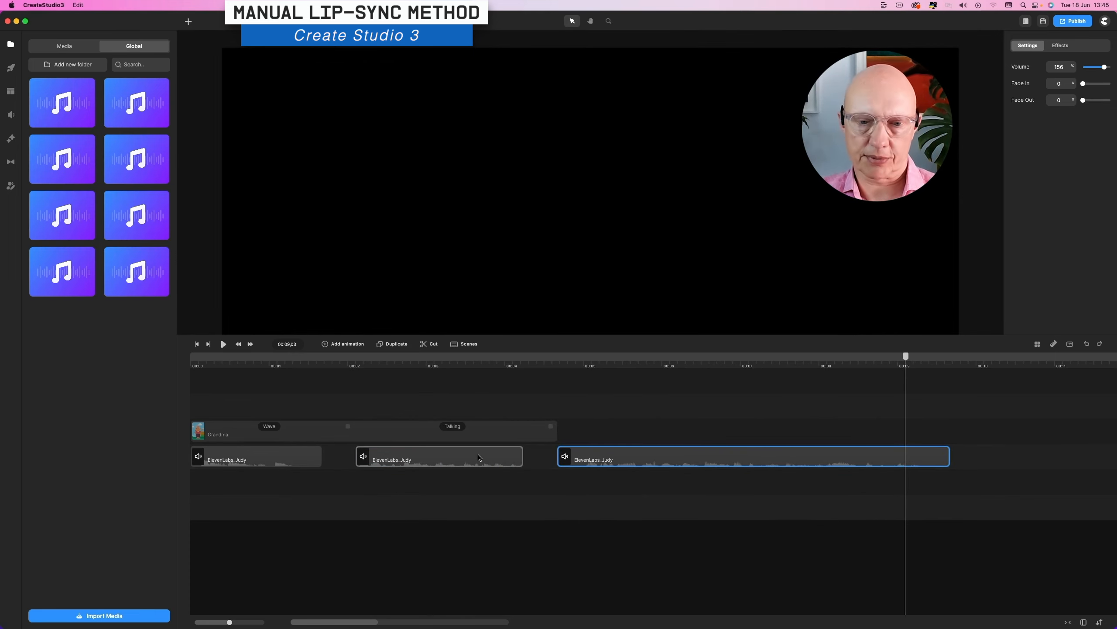
drag(479, 457, 482, 457)
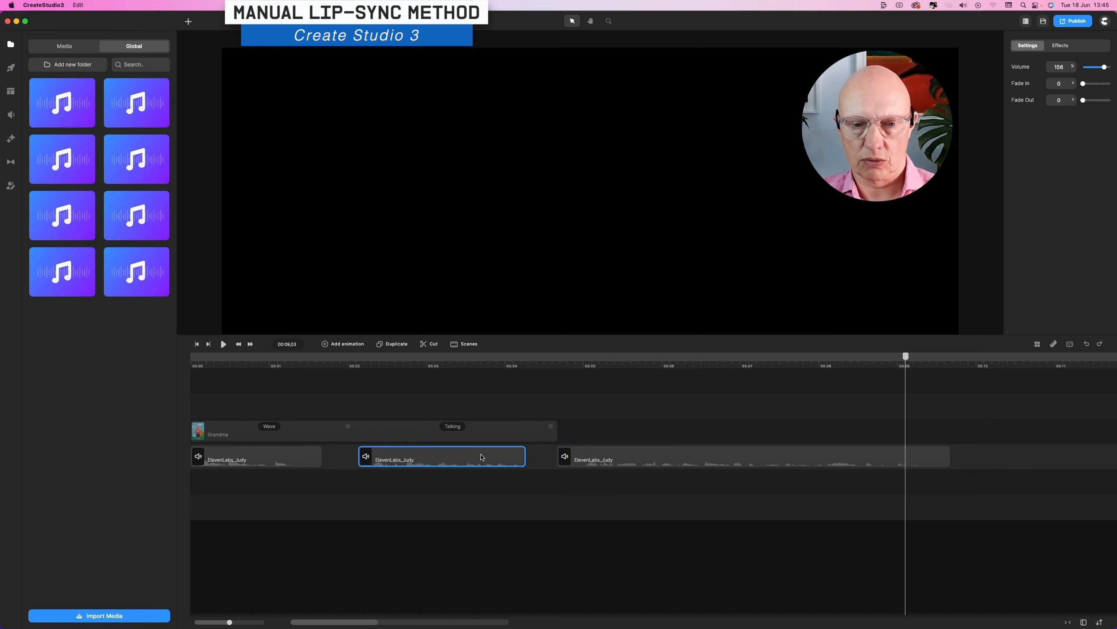
drag(622, 456, 632, 456)
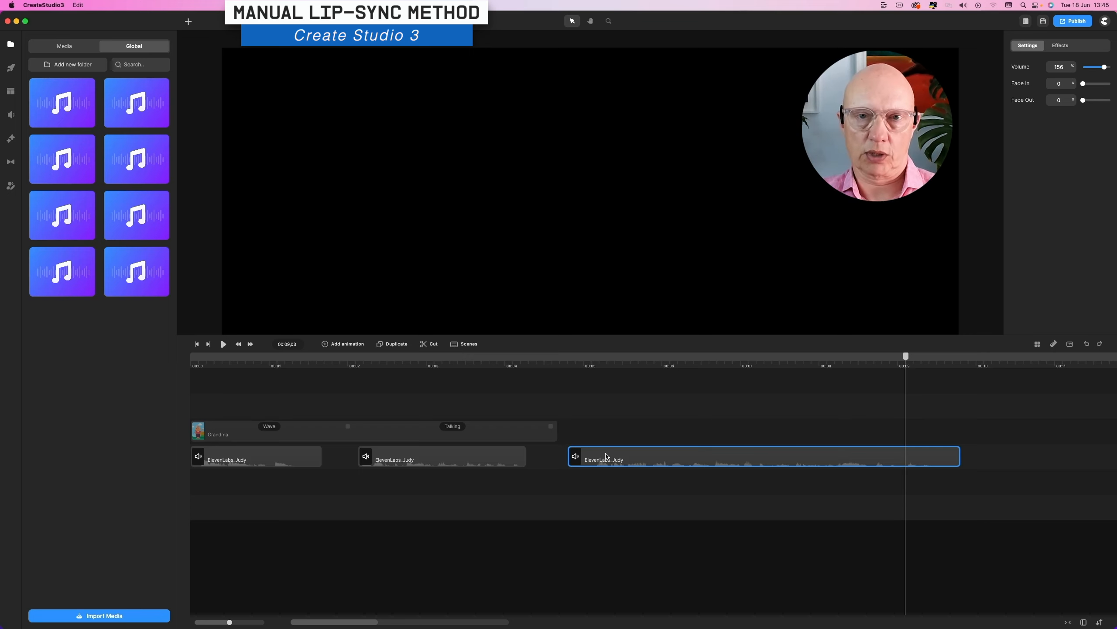
- Make the hidden Grandma layer visible again
click(418, 434)
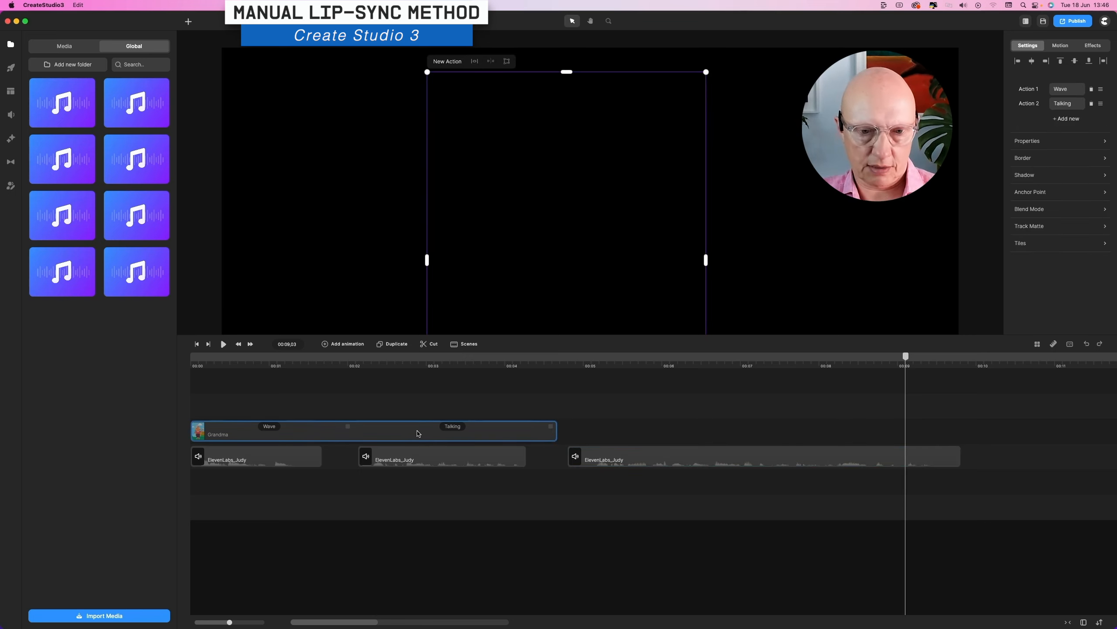
right_click(418, 434)
click(470, 366)
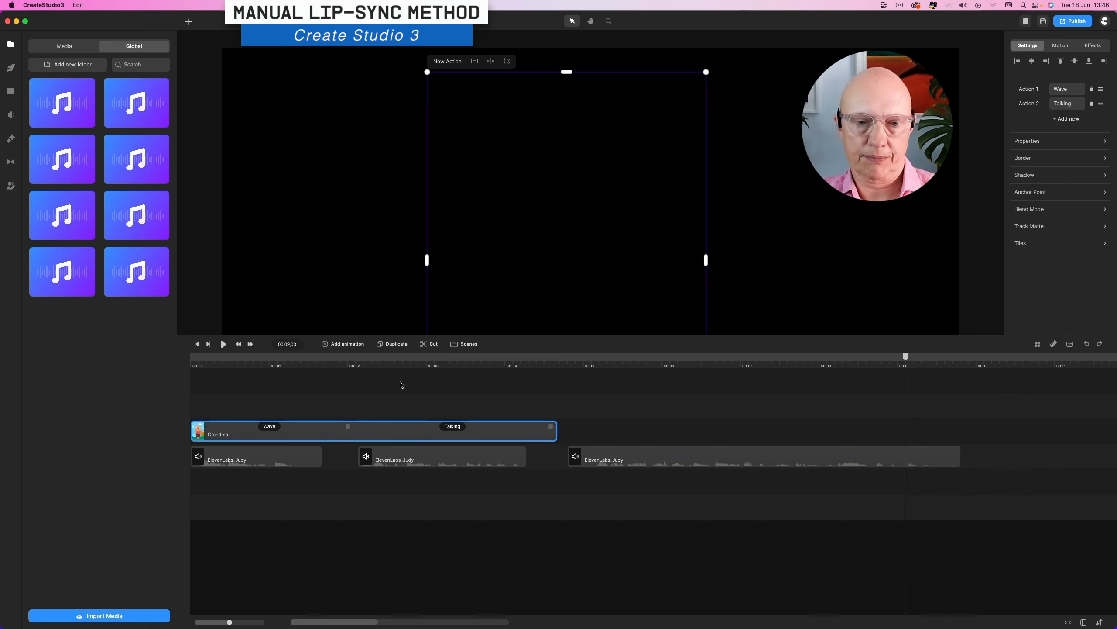
- Check Grandma's mouth frames within the Talking action and add an Idle action after it
click(437, 360)
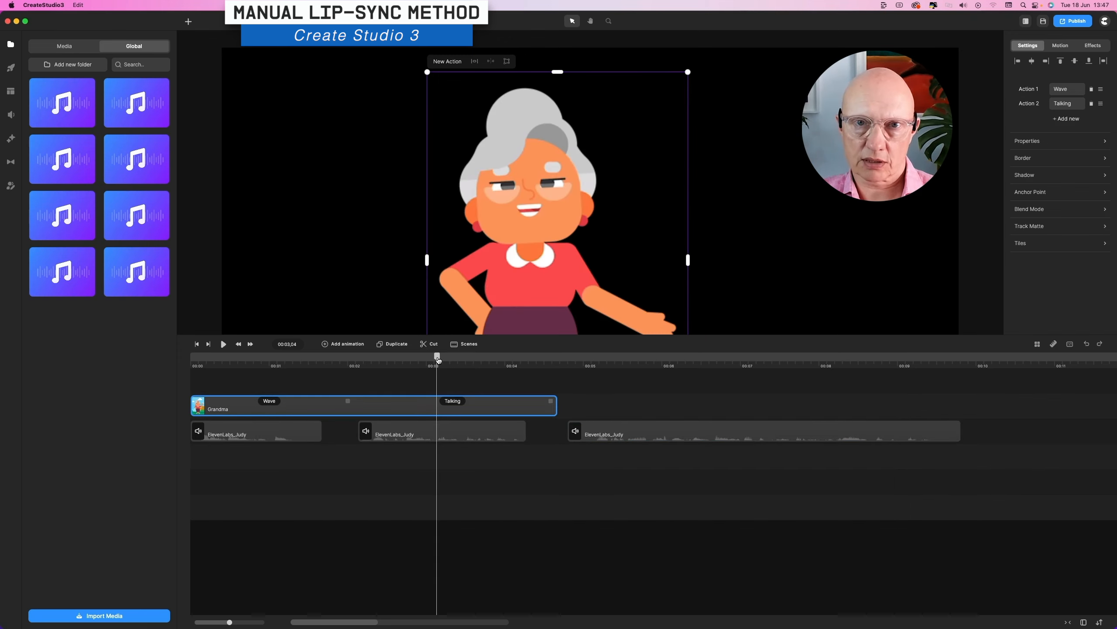
mouse_move(438, 359)
mouse_down()
mouse_move(725, 357)
mouse_move(454, 360)
mouse_up()
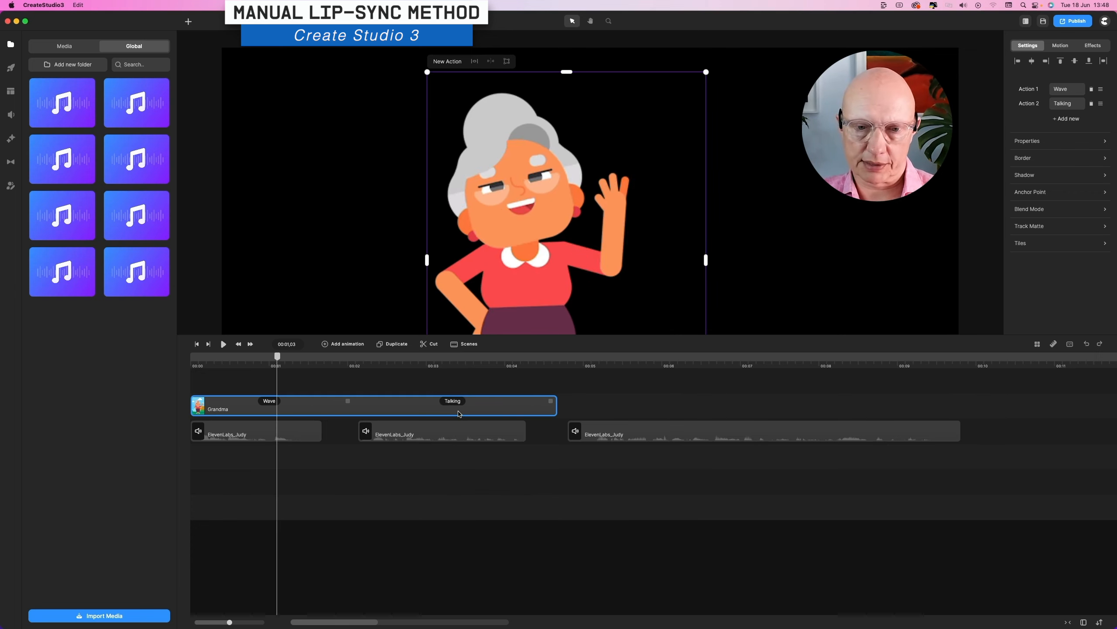
click(458, 359)
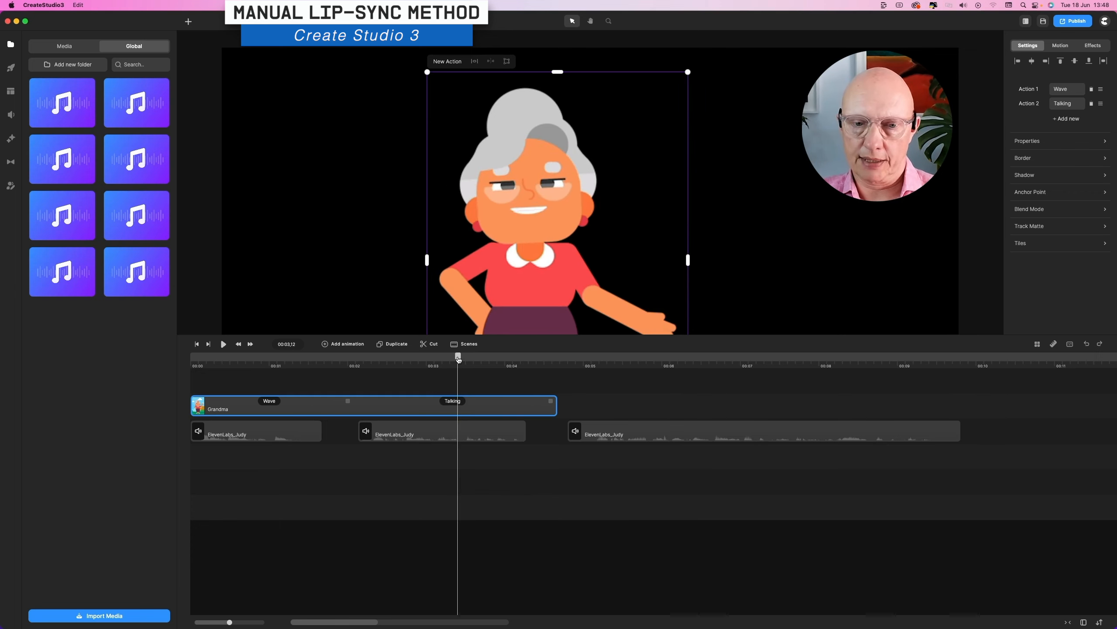
click(447, 62)
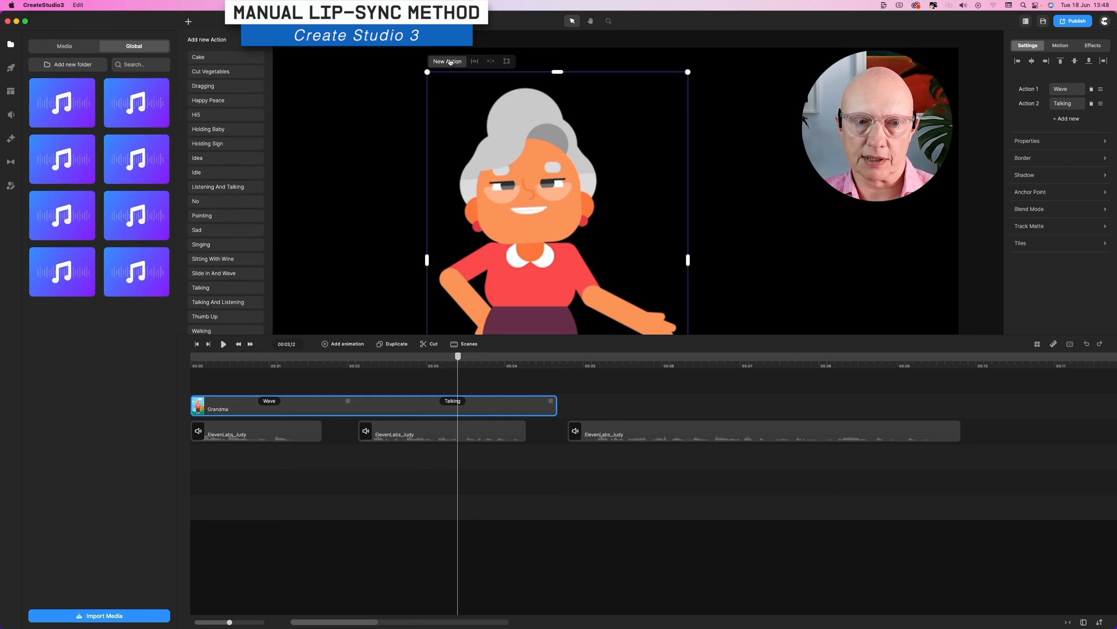
click(199, 173)
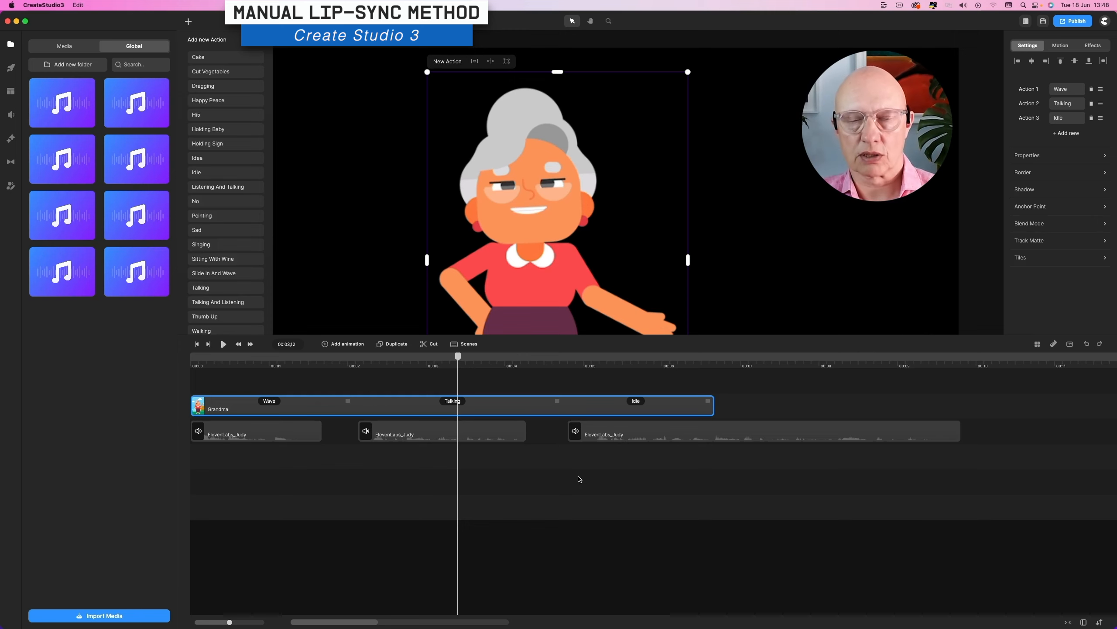
- Move the three voice clips together to start with the Talking action, and extend Talking to the end of the last clip
click(348, 360)
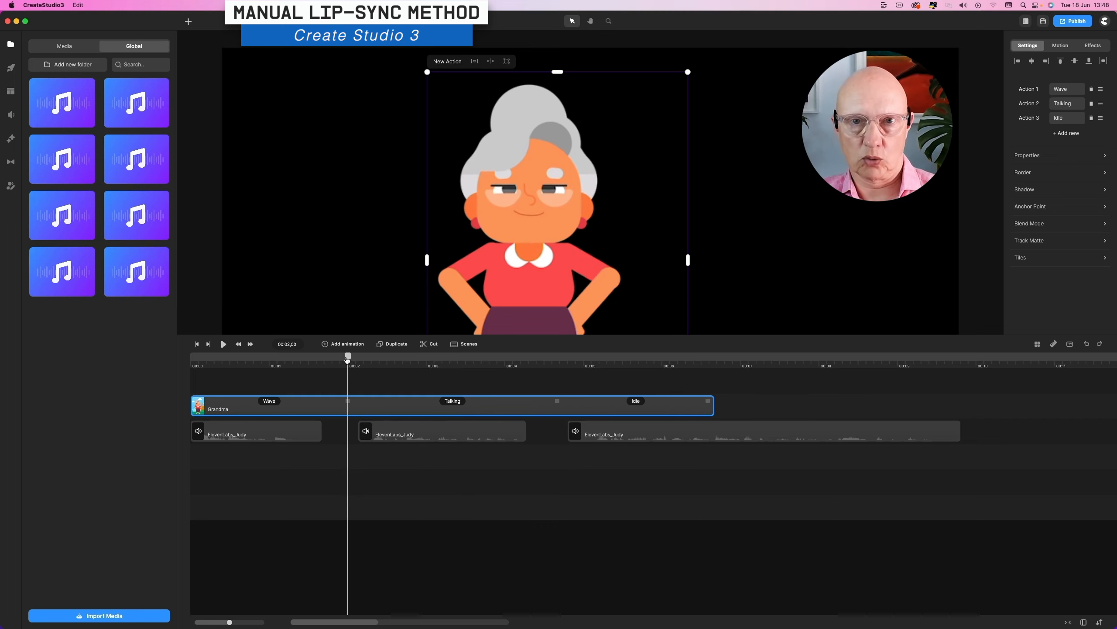
drag(717, 461, 448, 431)
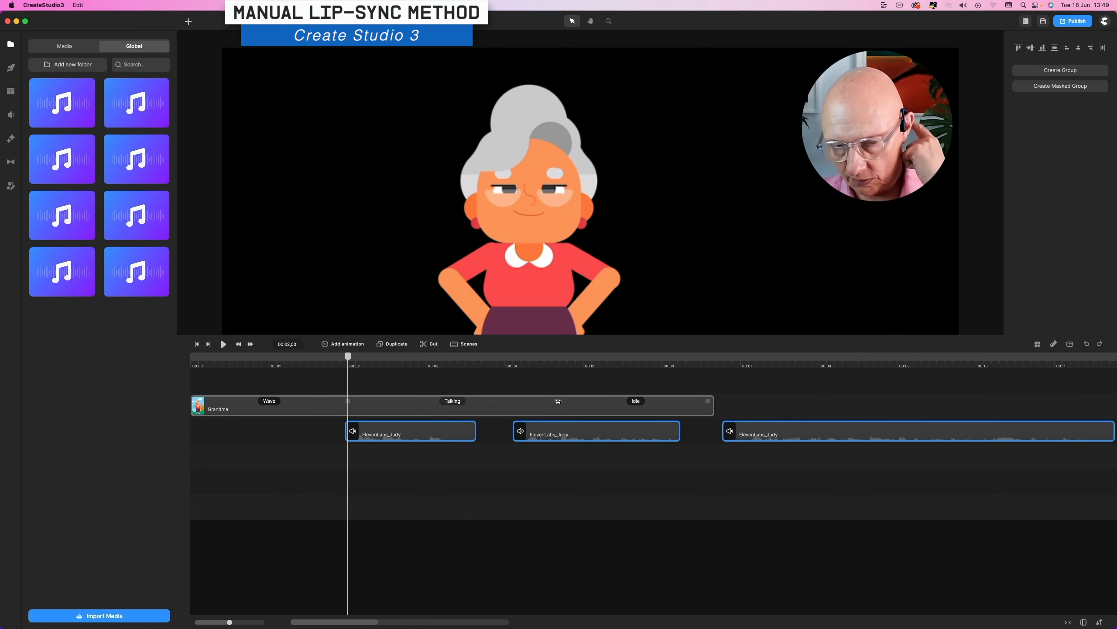
drag(605, 400, 1112, 401)
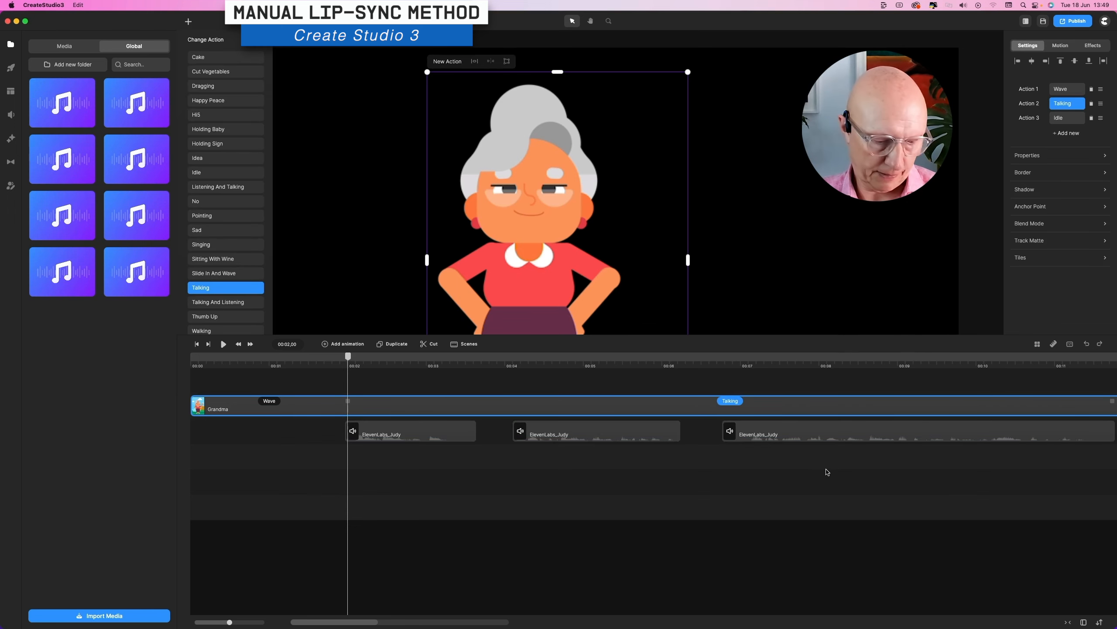
scroll(827, 472, right, 3)
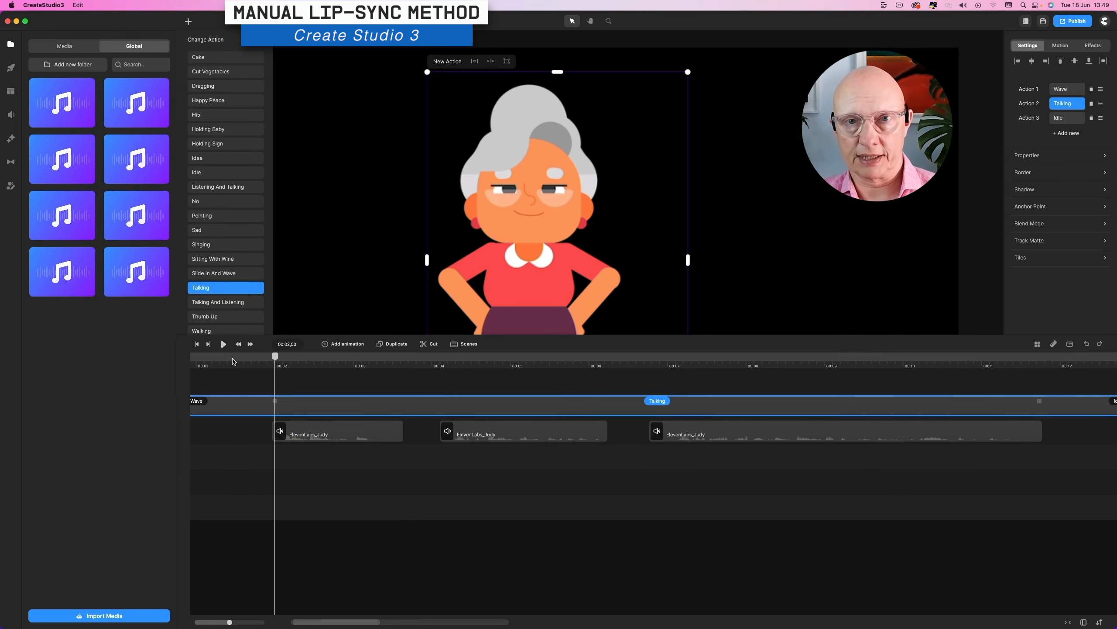
- Play back the Talking action with the three voice clips and review Grandma's mouth frames around the first clip
key(space)
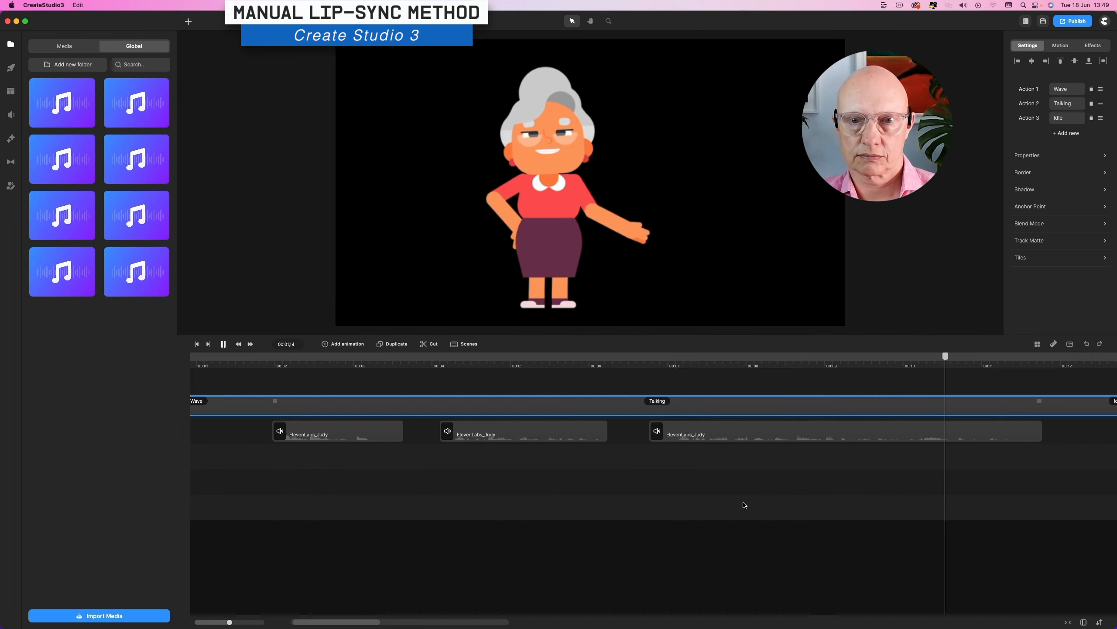
key(space)
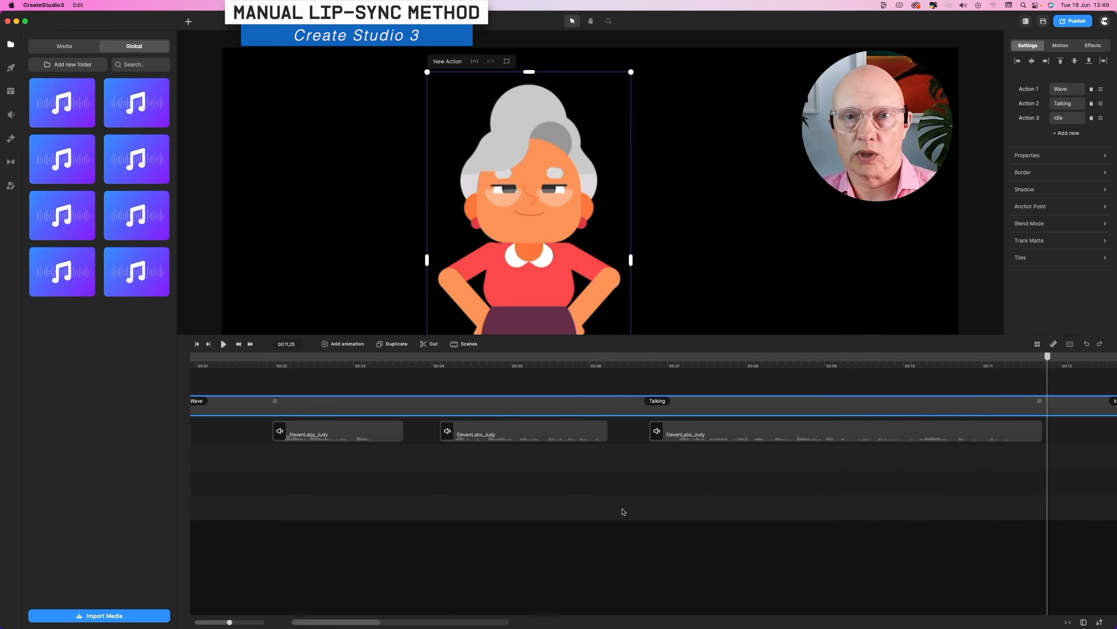
click(319, 362)
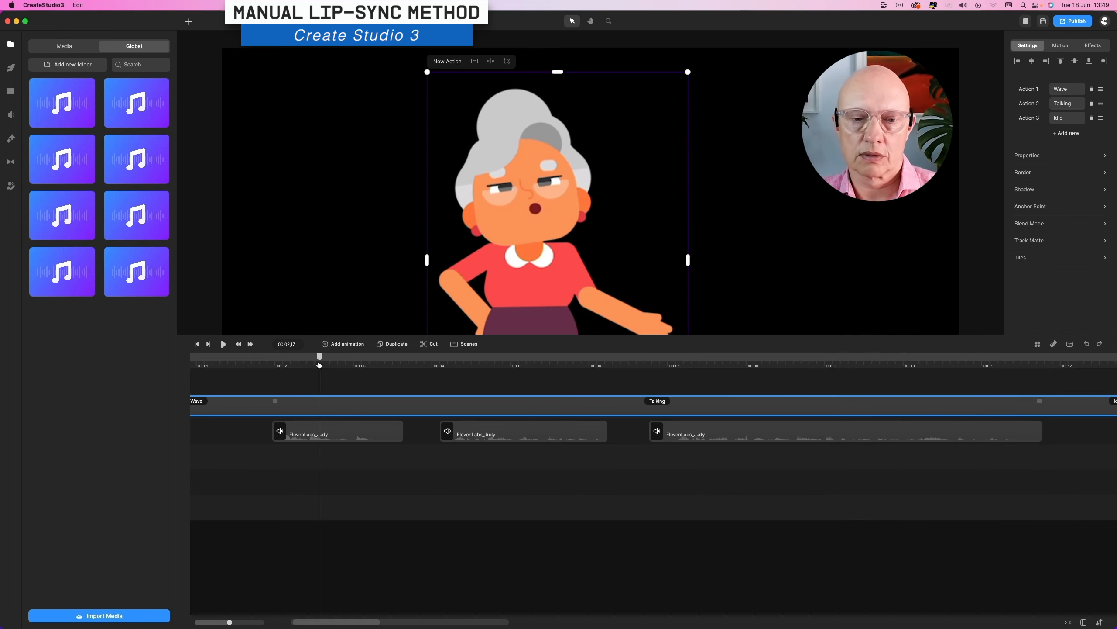
click(406, 363)
mouse_move(407, 364)
mouse_down()
mouse_move(431, 365)
mouse_move(405, 368)
mouse_up()
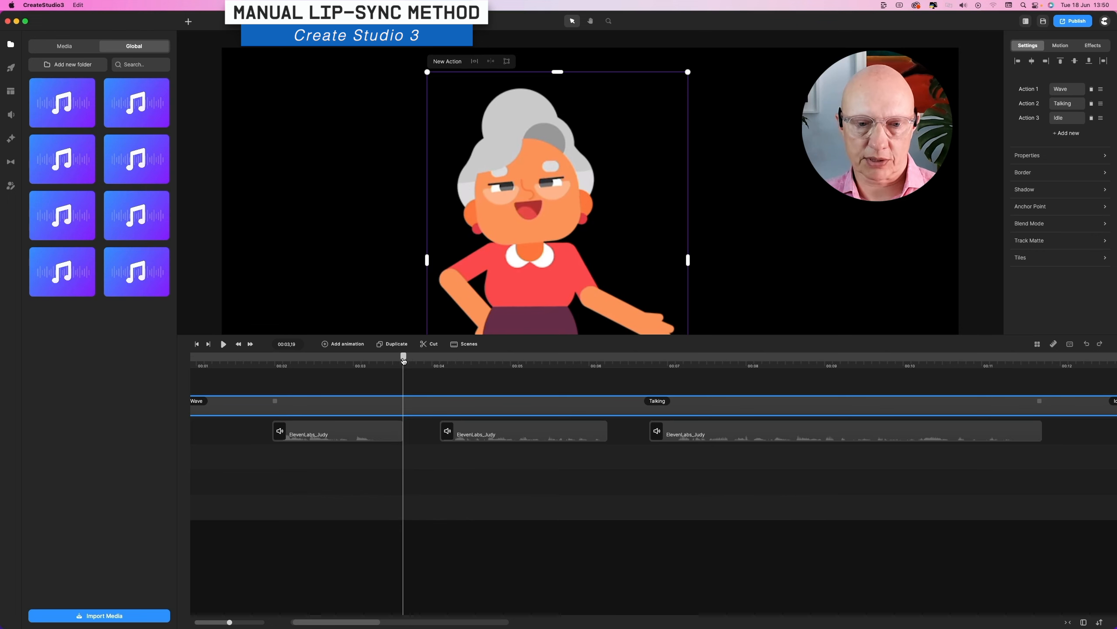
- Take a snapshot of the Grandma layer at the smiling frame at 00:03,09, just before the first voice clip ends
drag(404, 360, 375, 359)
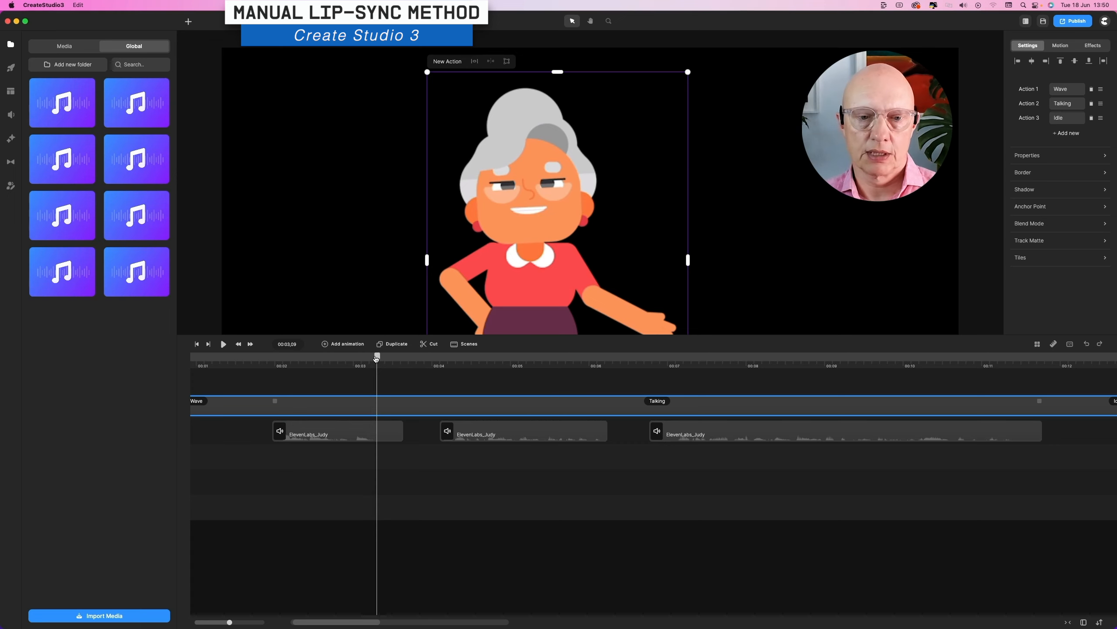
right_click(387, 405)
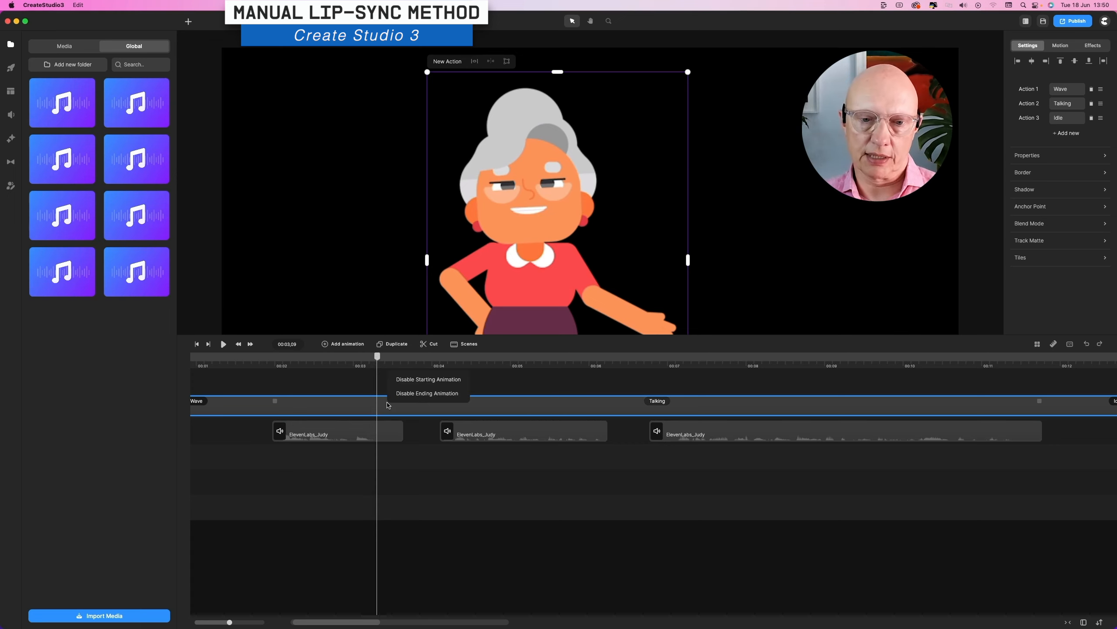
click(540, 413)
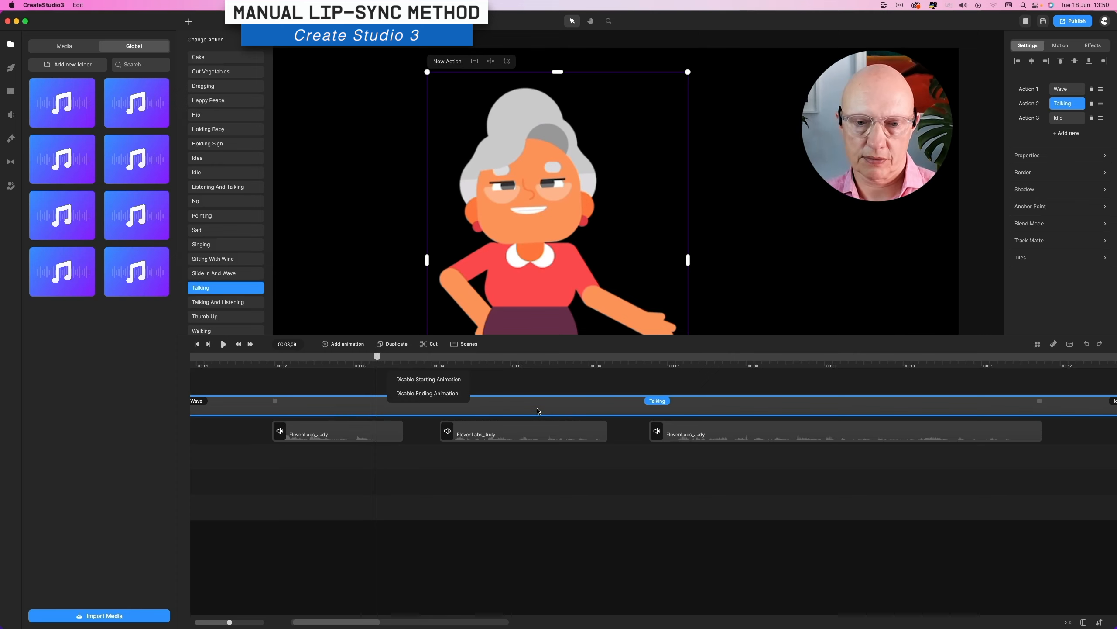
right_click(479, 406)
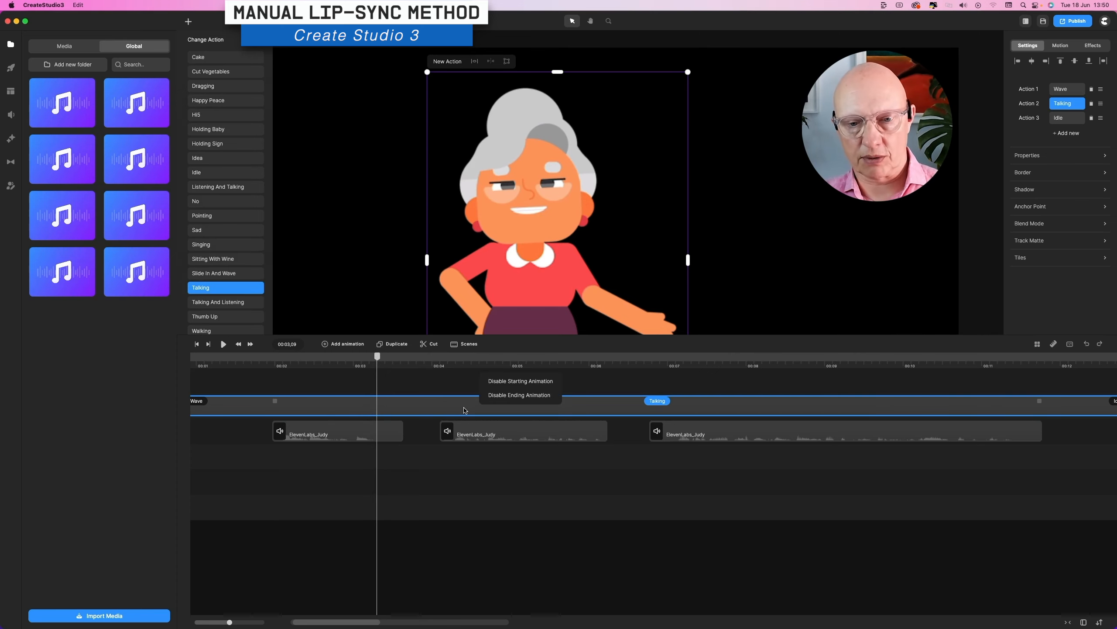
right_click(340, 412)
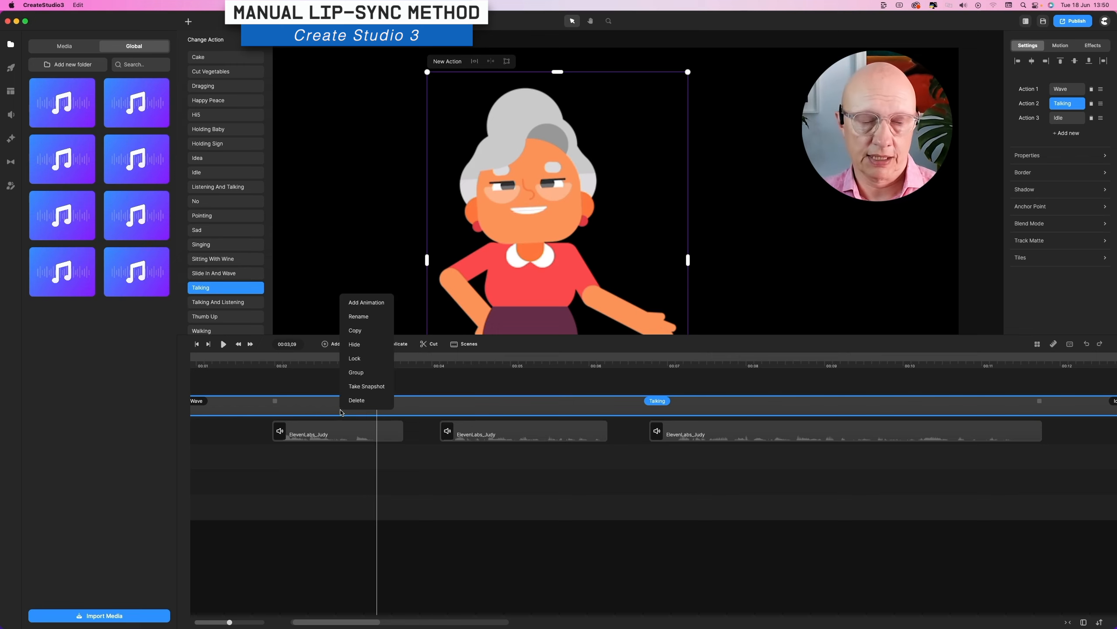
click(374, 386)
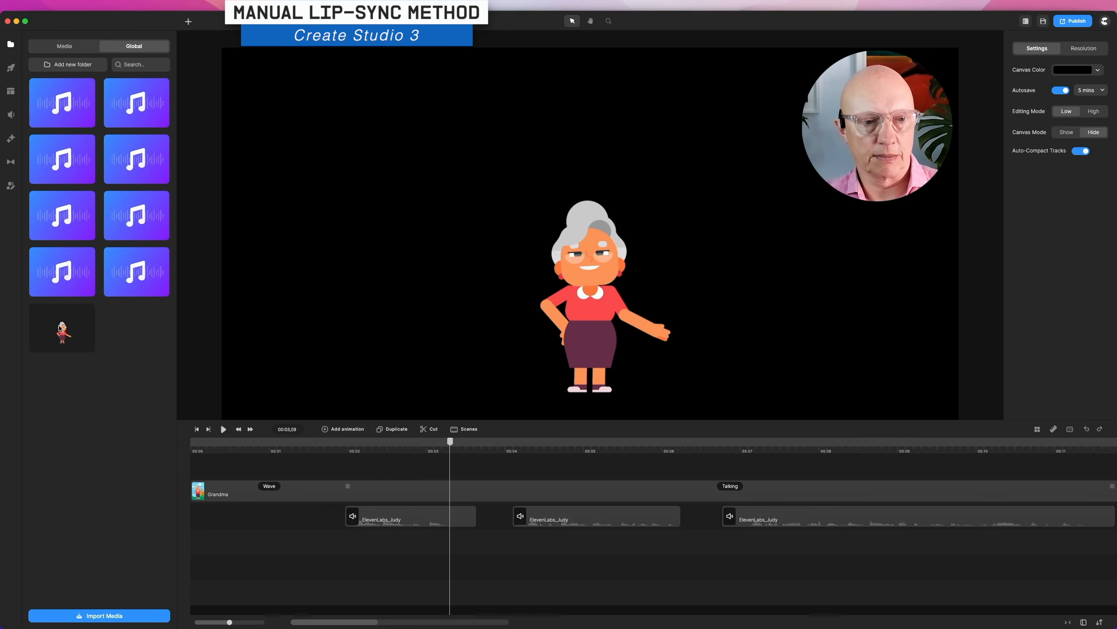
- Place the Grandma snapshot above the Grandma layer at 00:03,09, shorten it to the second voice clip's start, and scrub through it
drag(59, 328, 471, 463)
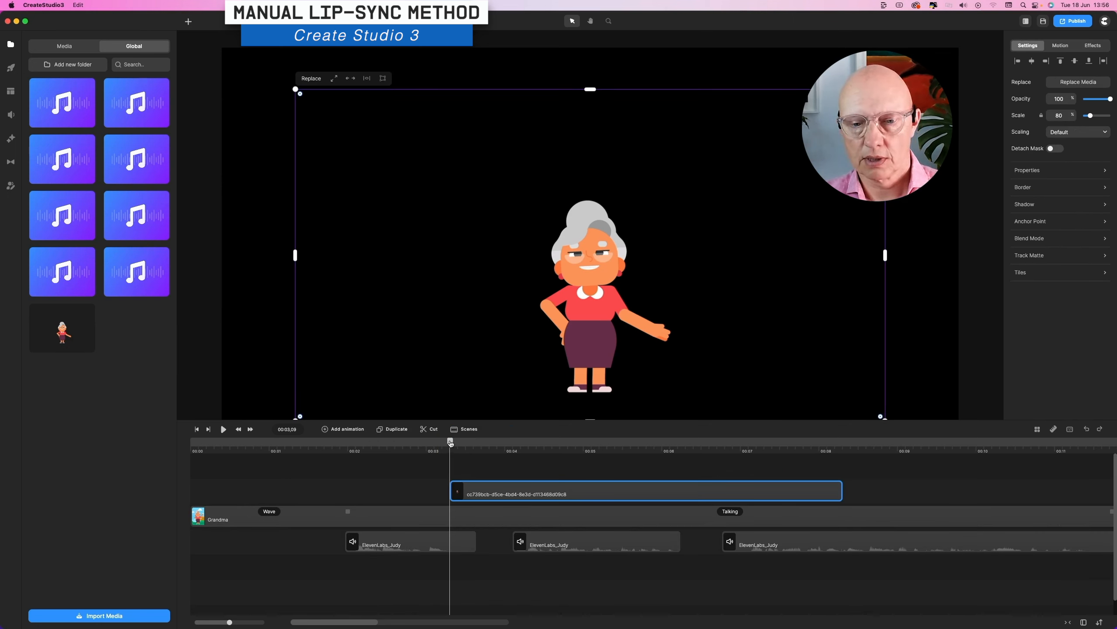
drag(842, 491, 513, 496)
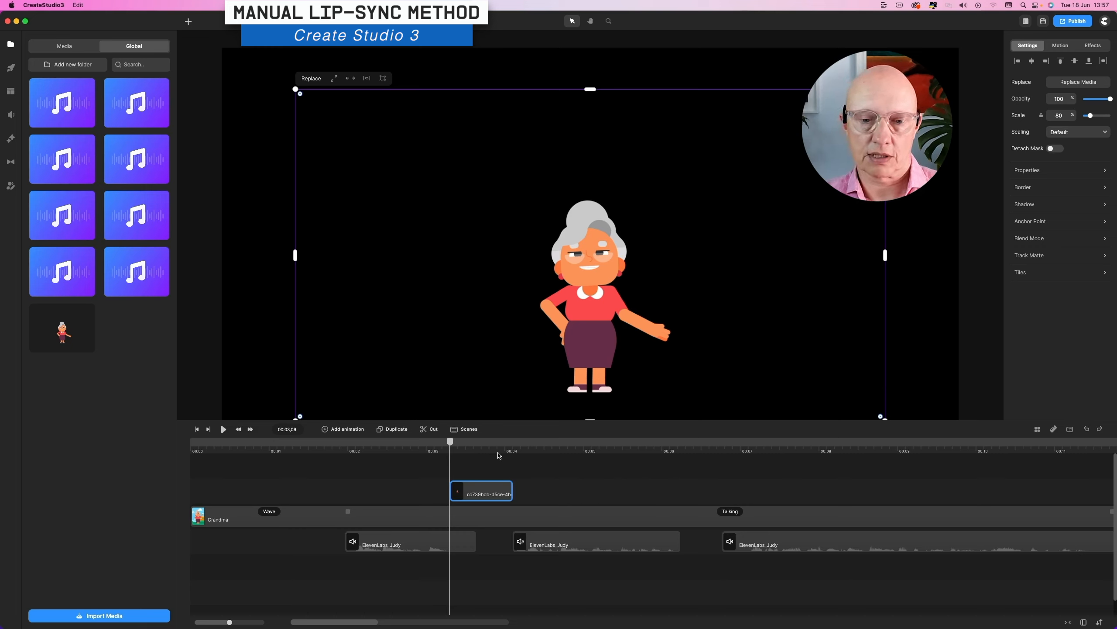
click(515, 449)
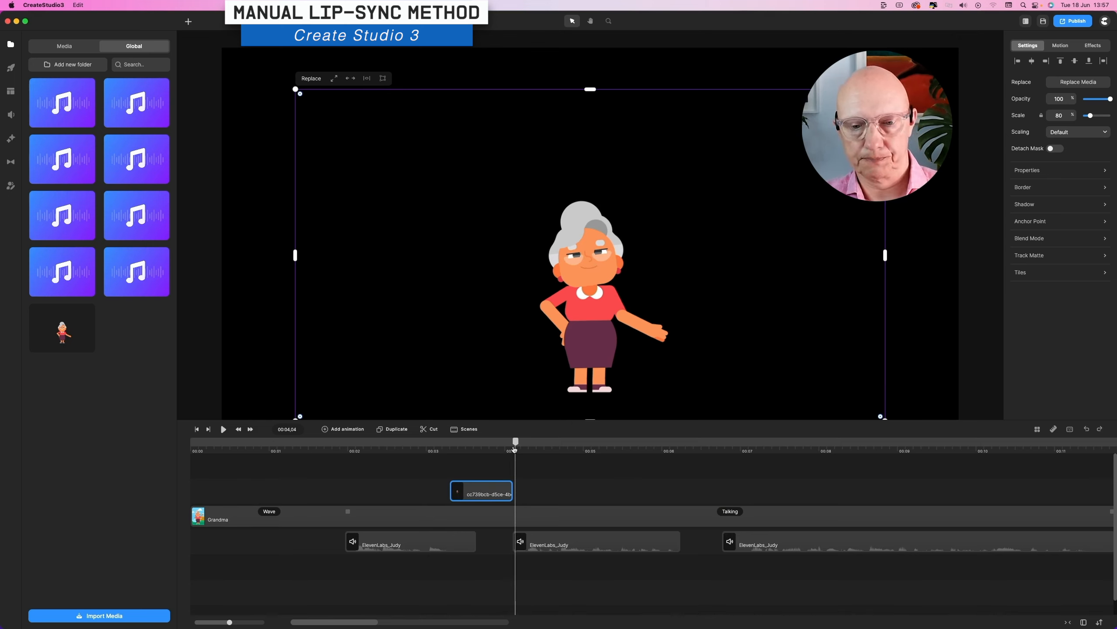
drag(515, 449, 505, 449)
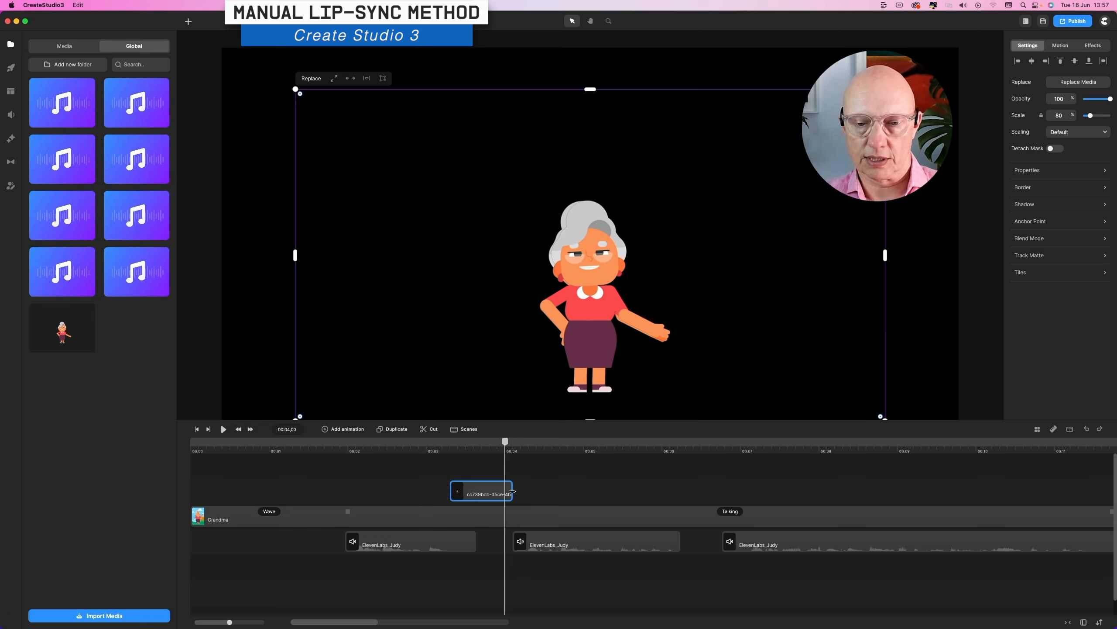
mouse_move(513, 490)
mouse_down()
mouse_move(679, 490)
mouse_move(515, 504)
mouse_up()
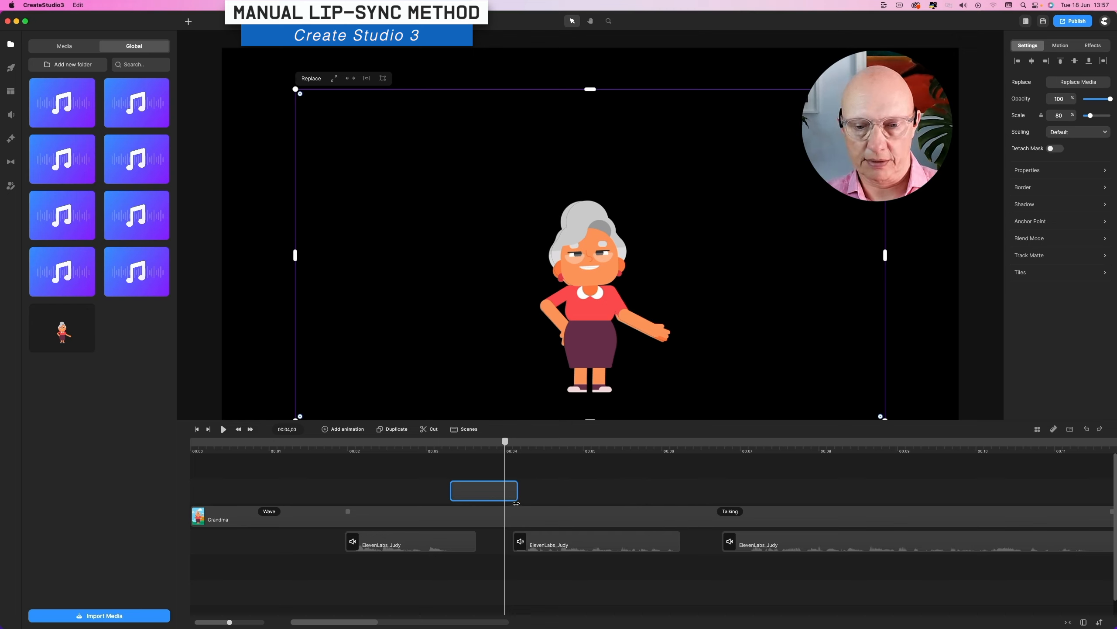
click(449, 447)
drag(450, 448, 486, 447)
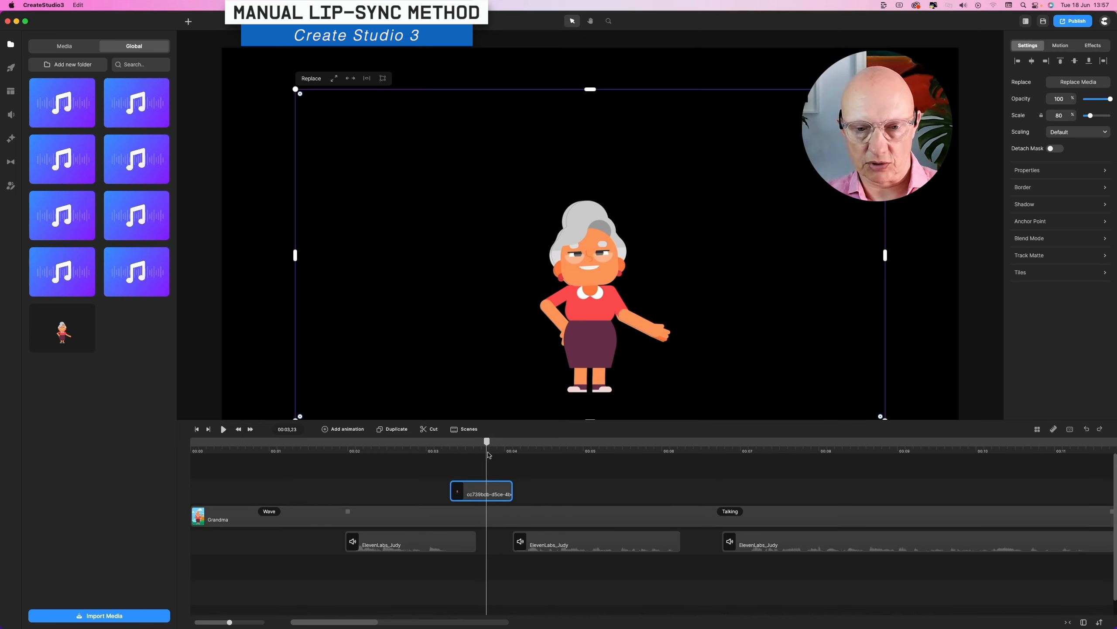
mouse_move(486, 442)
mouse_down()
mouse_move(466, 445)
mouse_move(517, 446)
mouse_move(444, 448)
mouse_move(505, 449)
mouse_move(482, 446)
mouse_up()
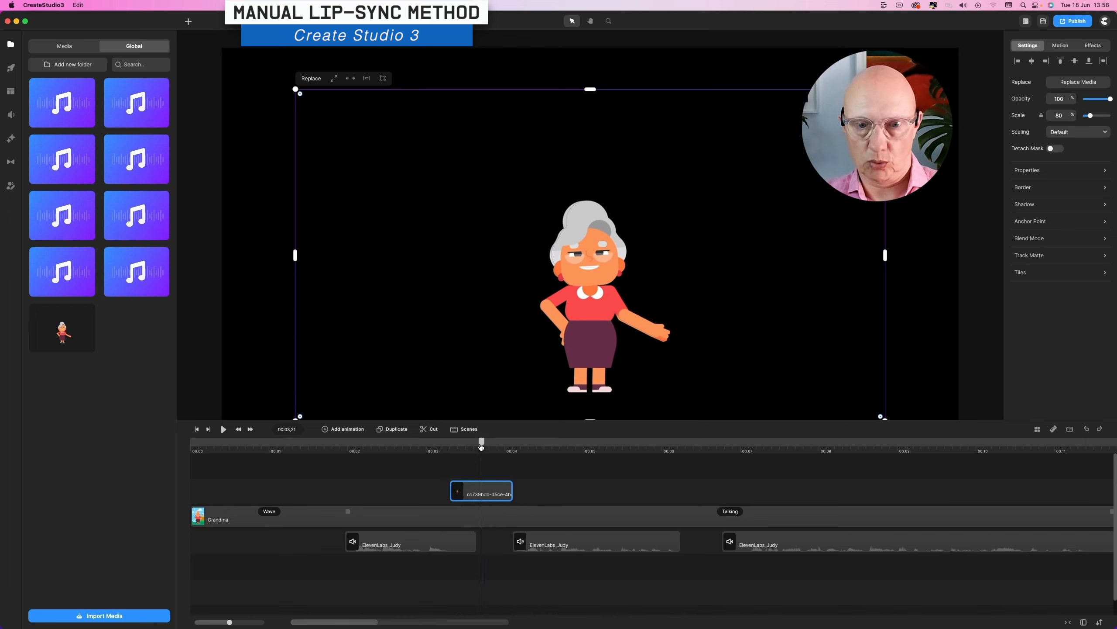
- Cut the Grandma layer at the snapshot's start and move the later part to the start of the second voice clip
drag(482, 443, 449, 446)
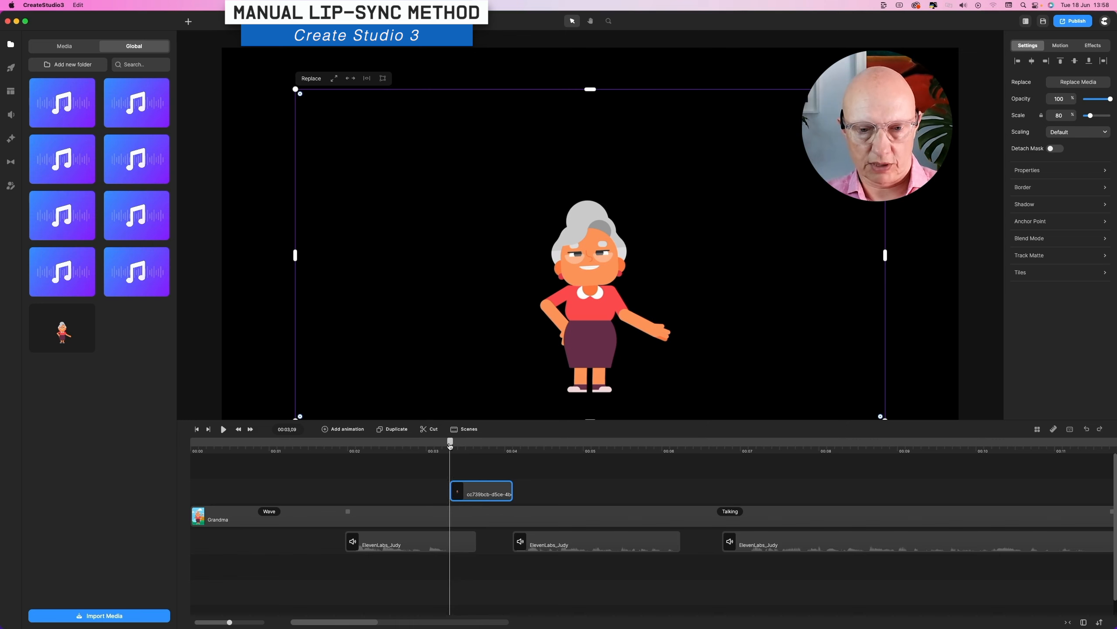
click(454, 517)
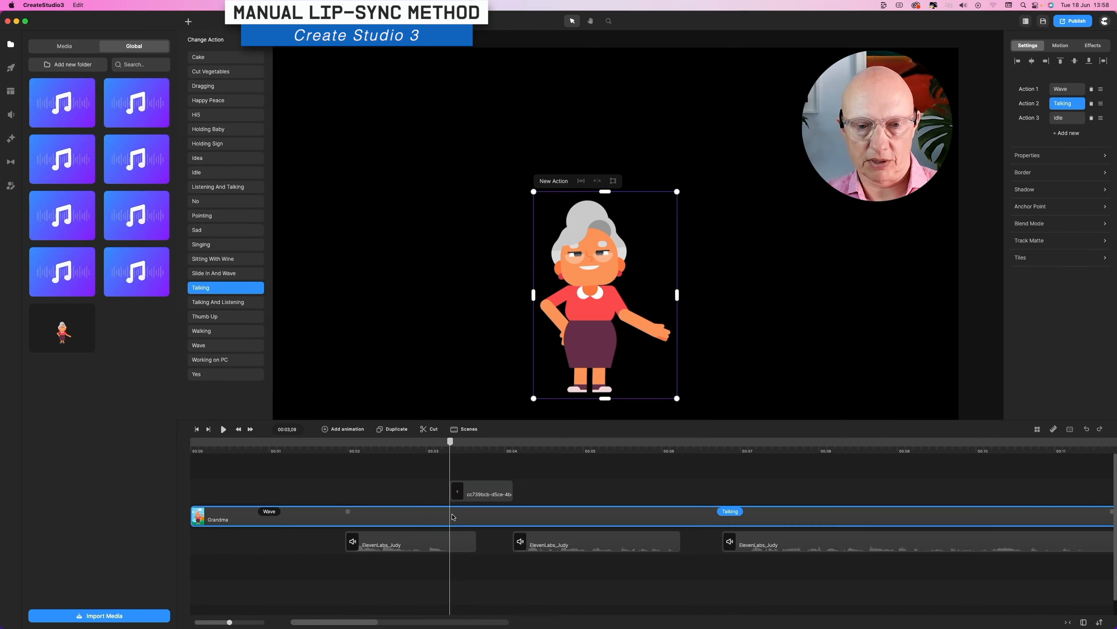
click(428, 432)
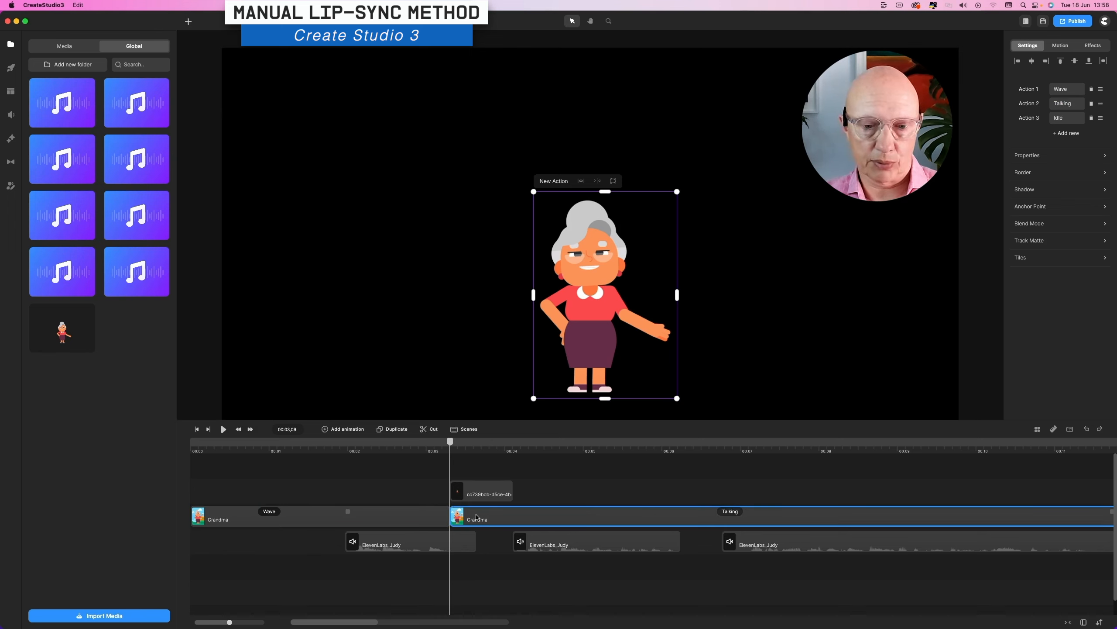
drag(477, 517, 538, 517)
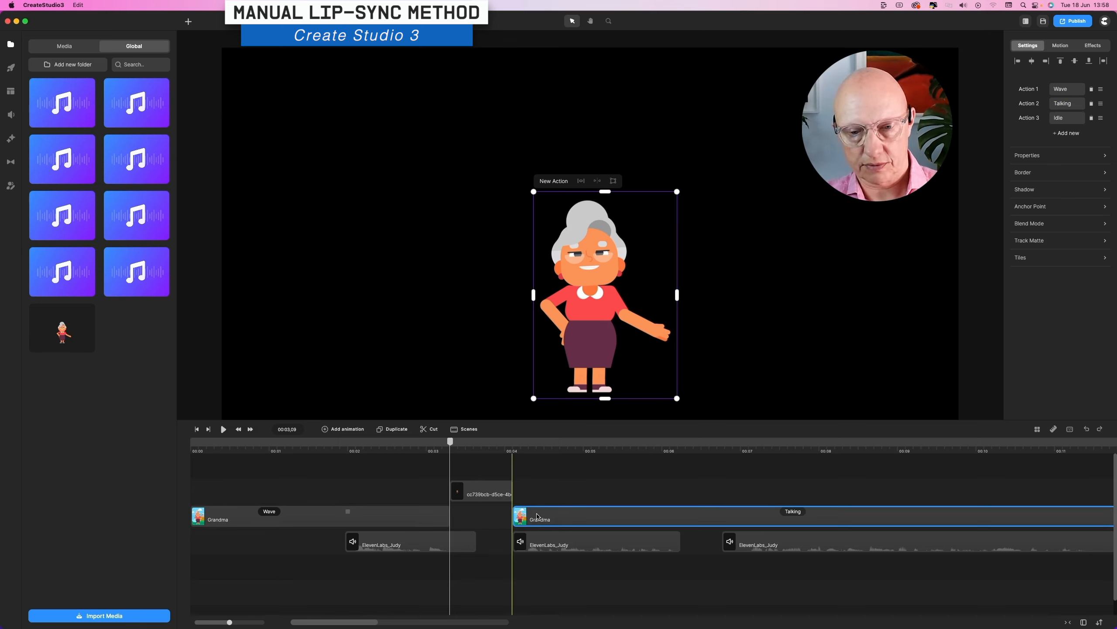
drag(537, 517, 538, 517)
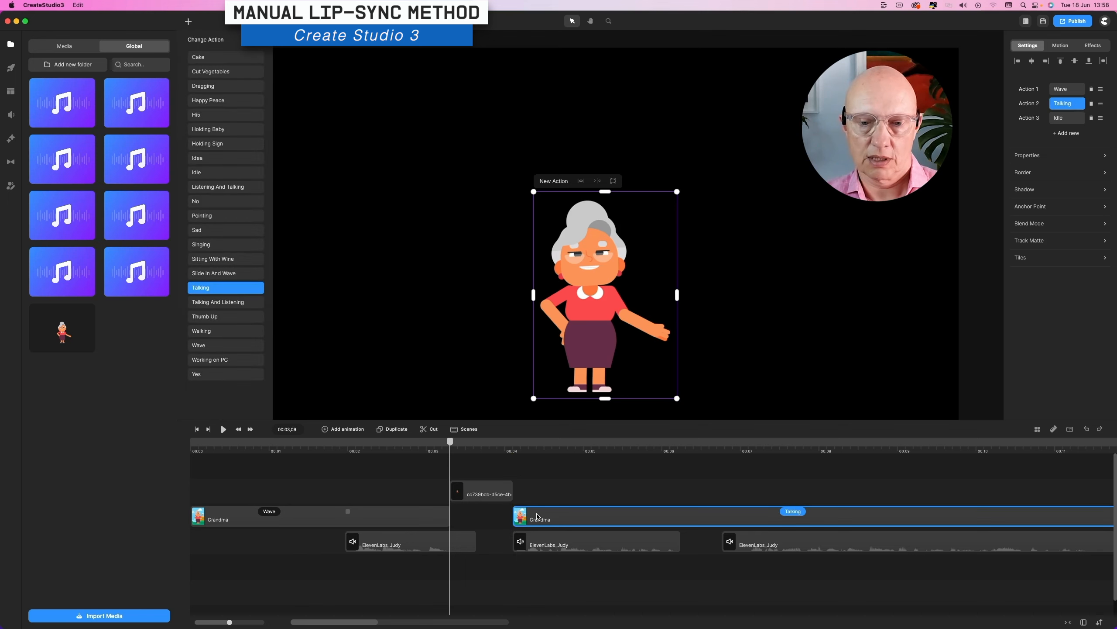
- Play back the animation from the Wave action through the first pause to check the snapshot's transition into the second voice clip
click(523, 447)
drag(523, 445, 304, 442)
key(space)
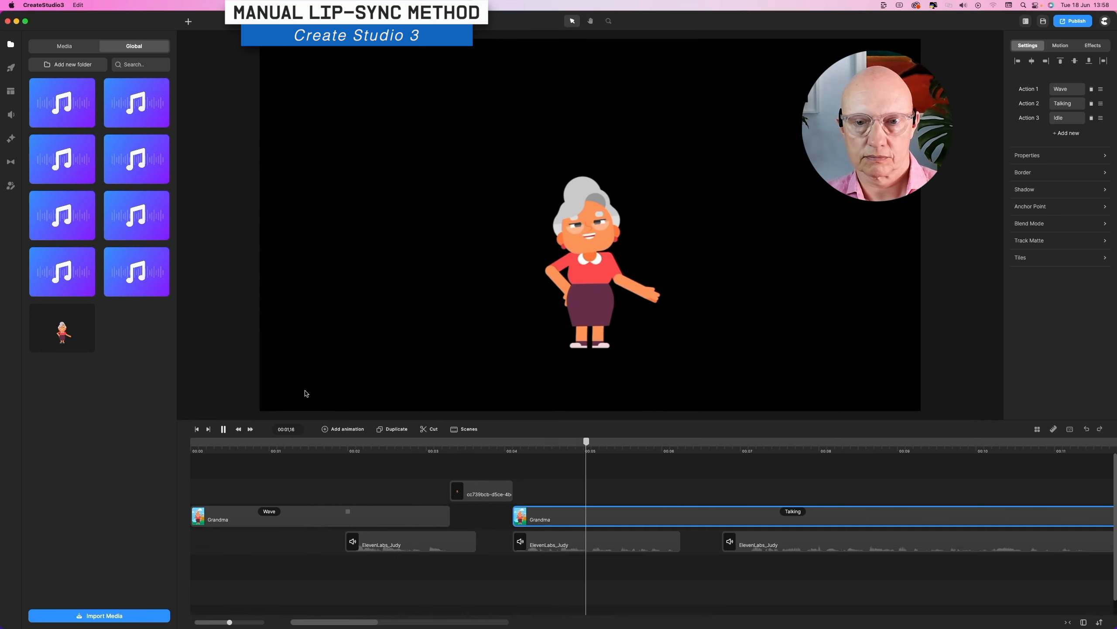
key(space)
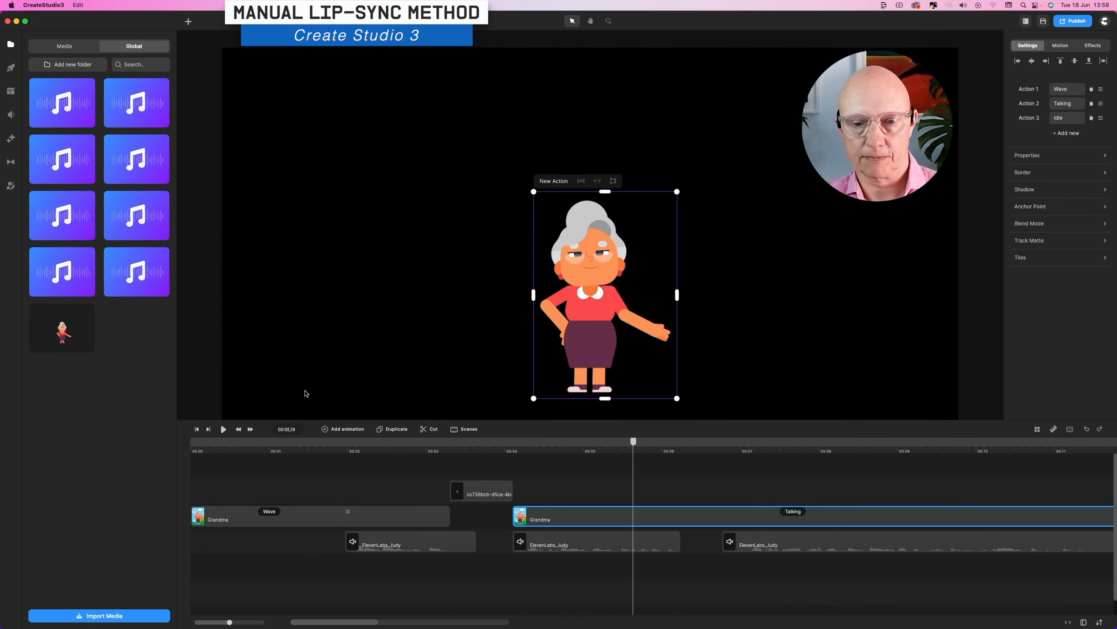
click(337, 446)
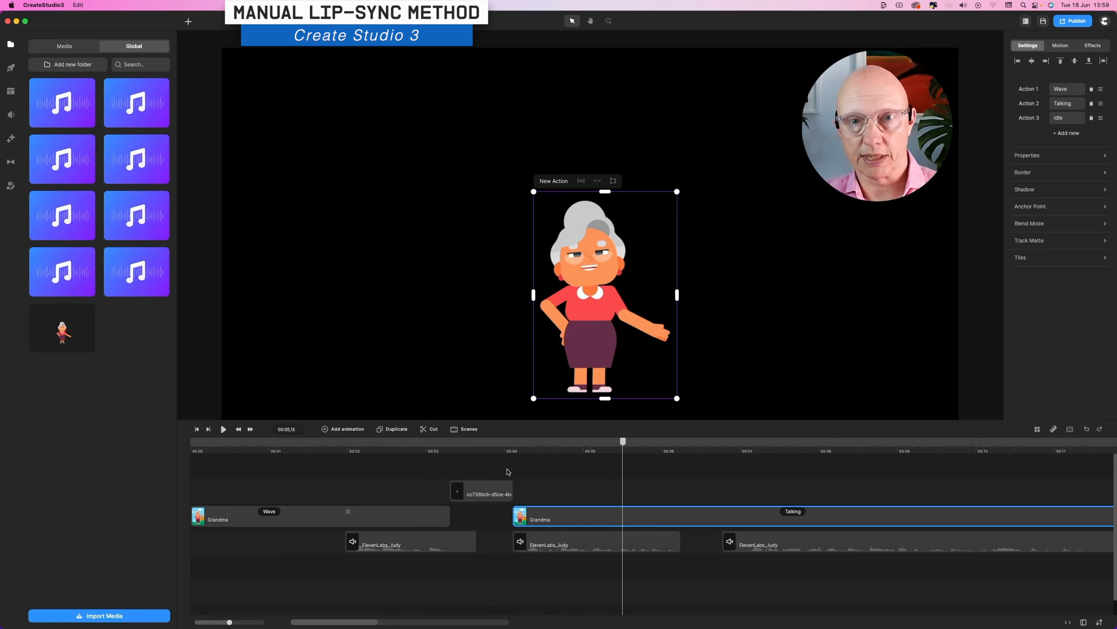
- Take a snapshot of the second Grandma segment at the end of the second voice clip, at 00:06,07
click(494, 495)
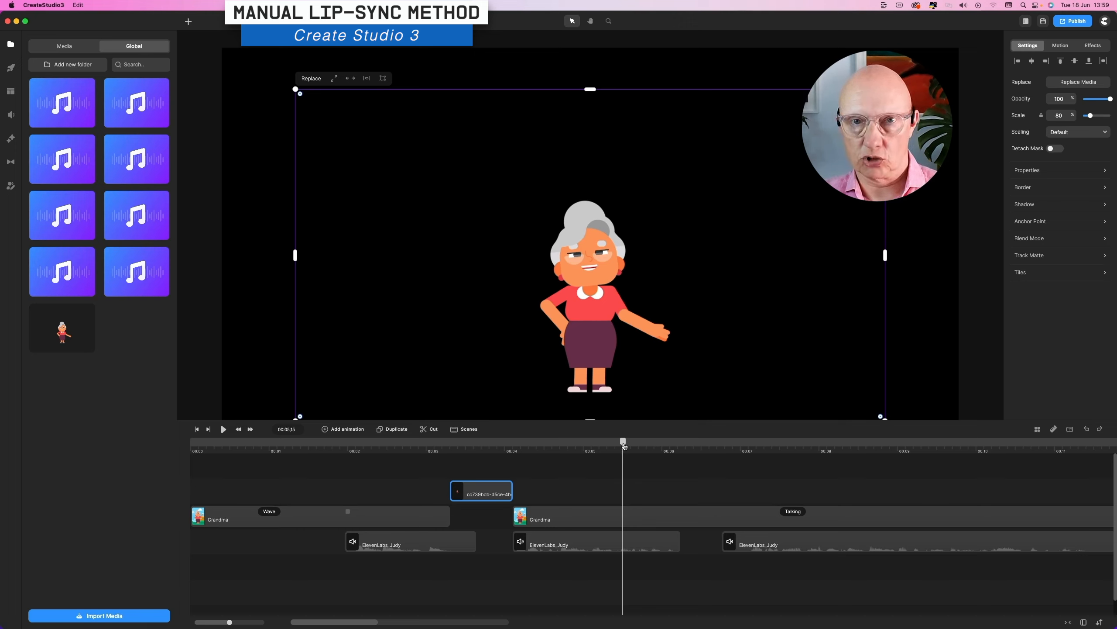
drag(624, 446, 680, 443)
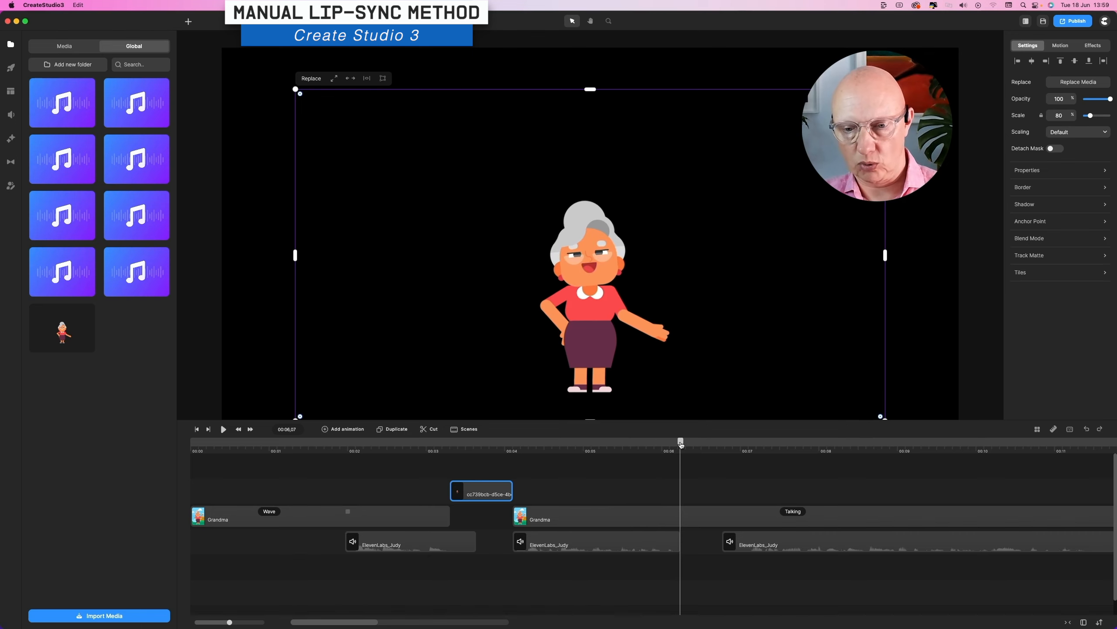
click(680, 520)
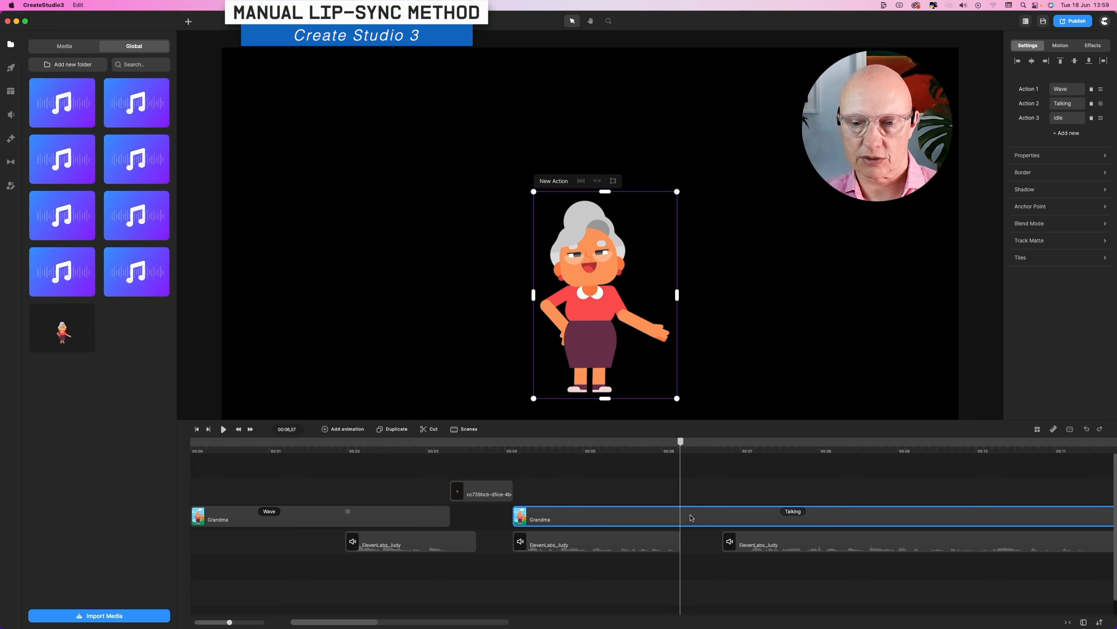
right_click(655, 523)
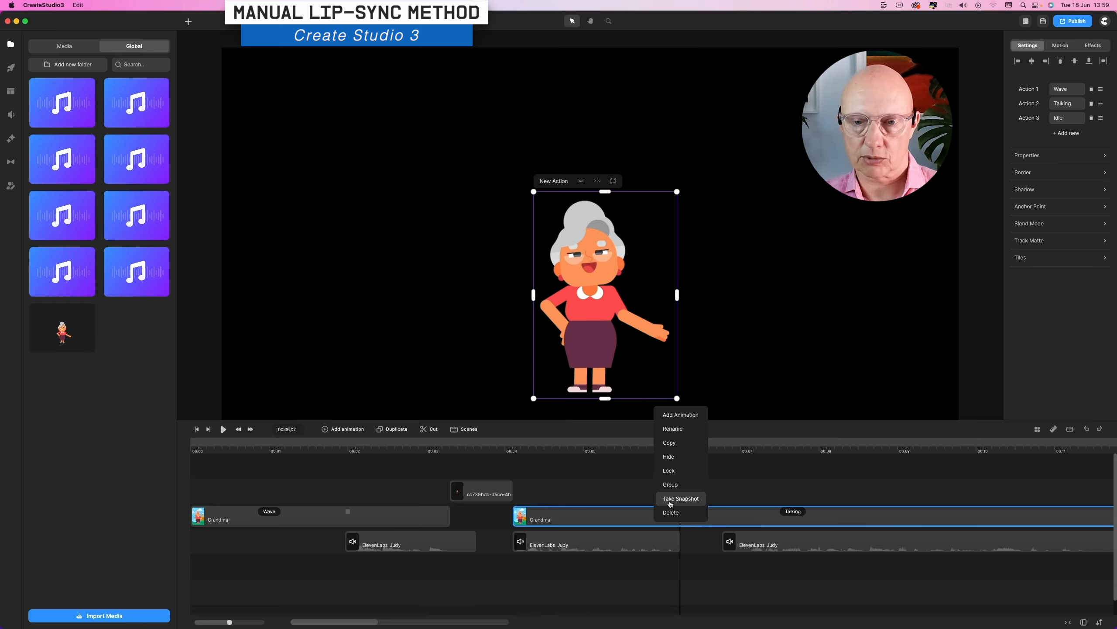
click(670, 503)
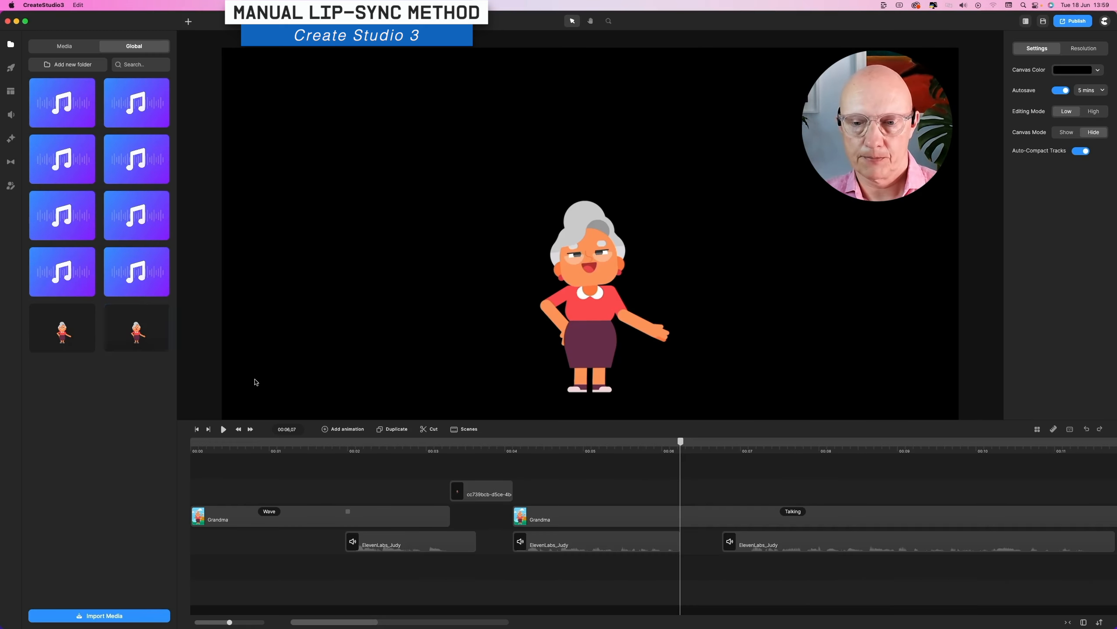
- Place the new snapshot above Grandma at 00:06,07 and shorten it to the start of the third voice clip
drag(136, 327, 722, 489)
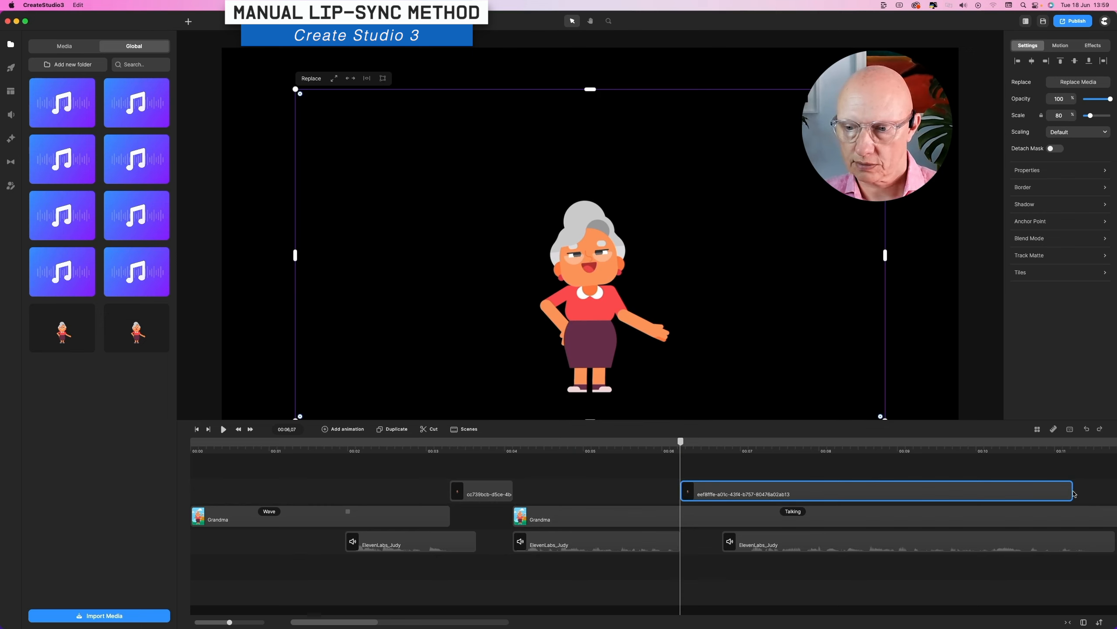
drag(1076, 494, 720, 500)
- Cut the Grandma layer at 00:06,07, move the later part to the third voice clip's start, and check the second pause
click(693, 522)
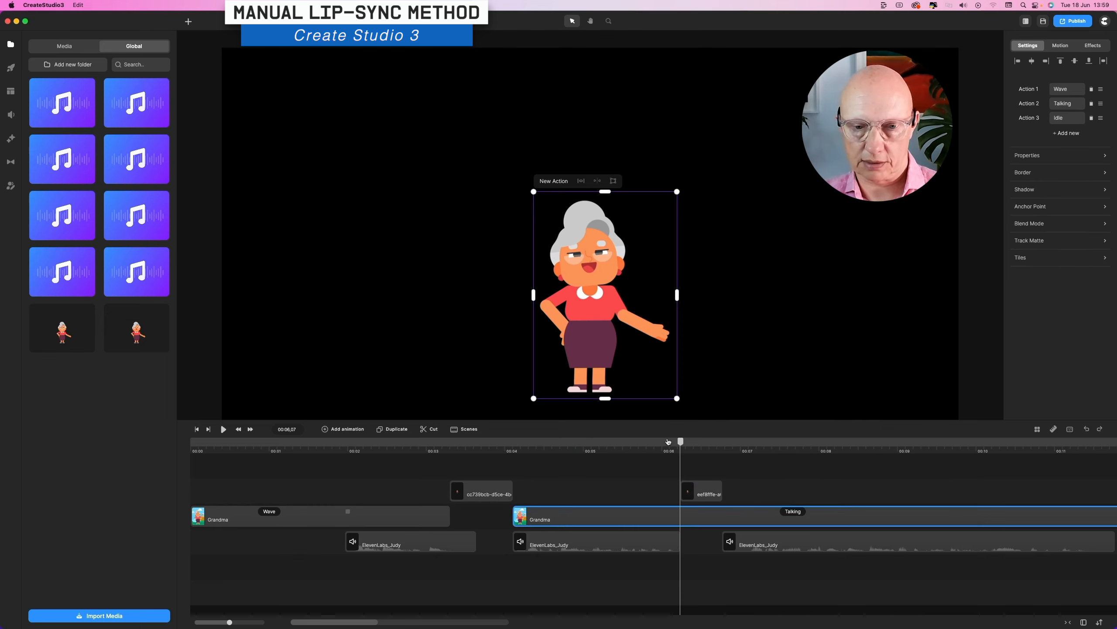
click(433, 430)
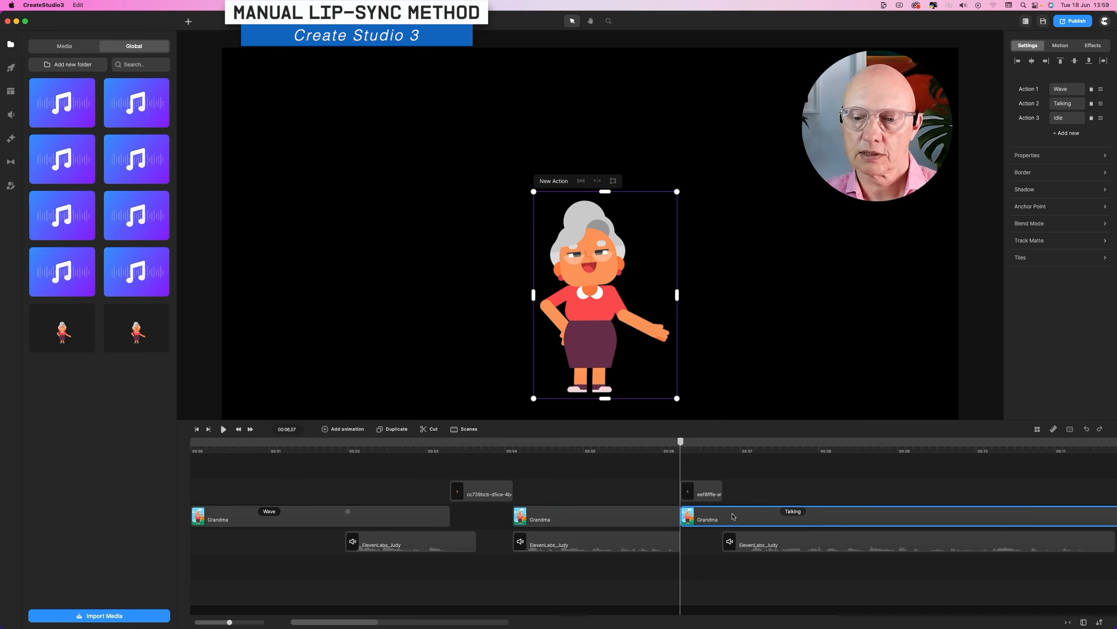
drag(733, 517, 774, 518)
click(835, 511)
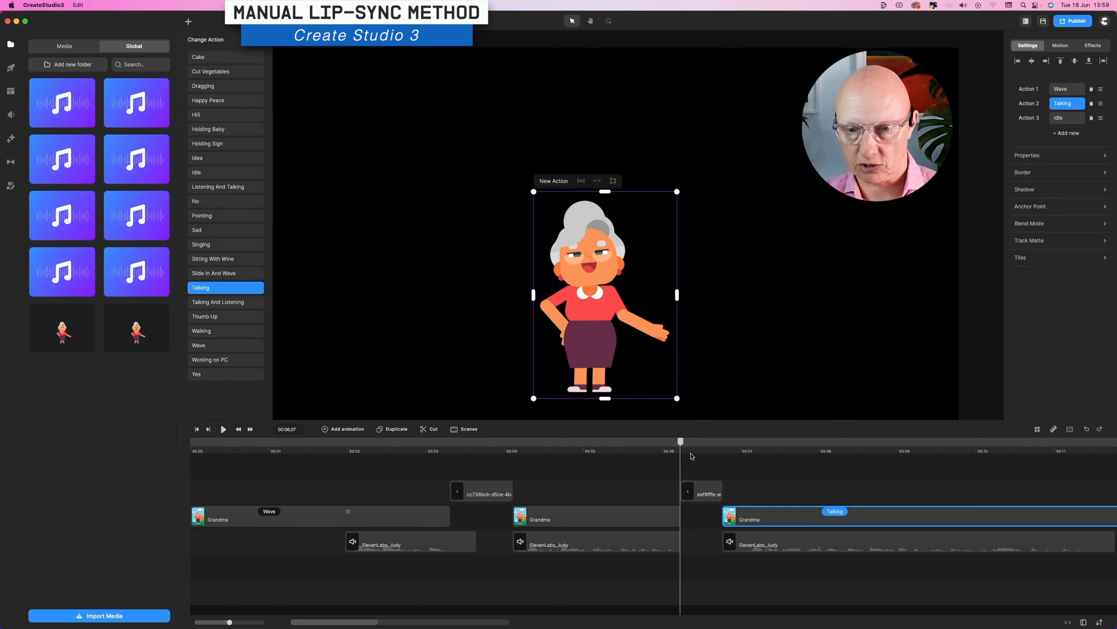
click(705, 446)
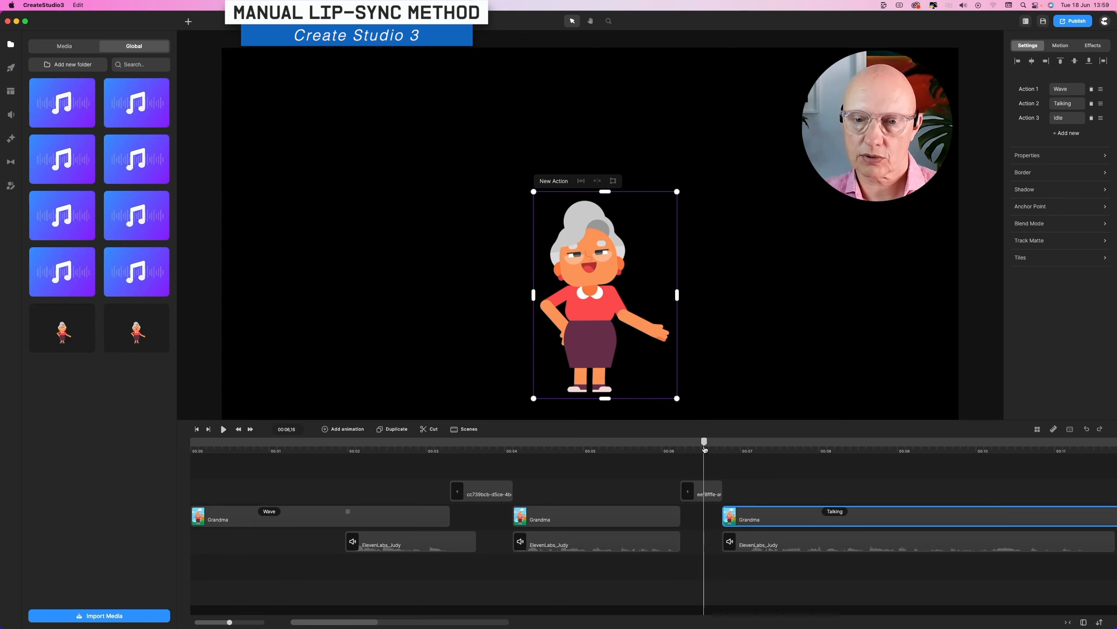
- Scrub and play back the second pause to check the snapshot's transition into the third voice clip
click(667, 448)
mouse_move(667, 448)
mouse_down()
mouse_move(761, 447)
mouse_move(660, 448)
mouse_up()
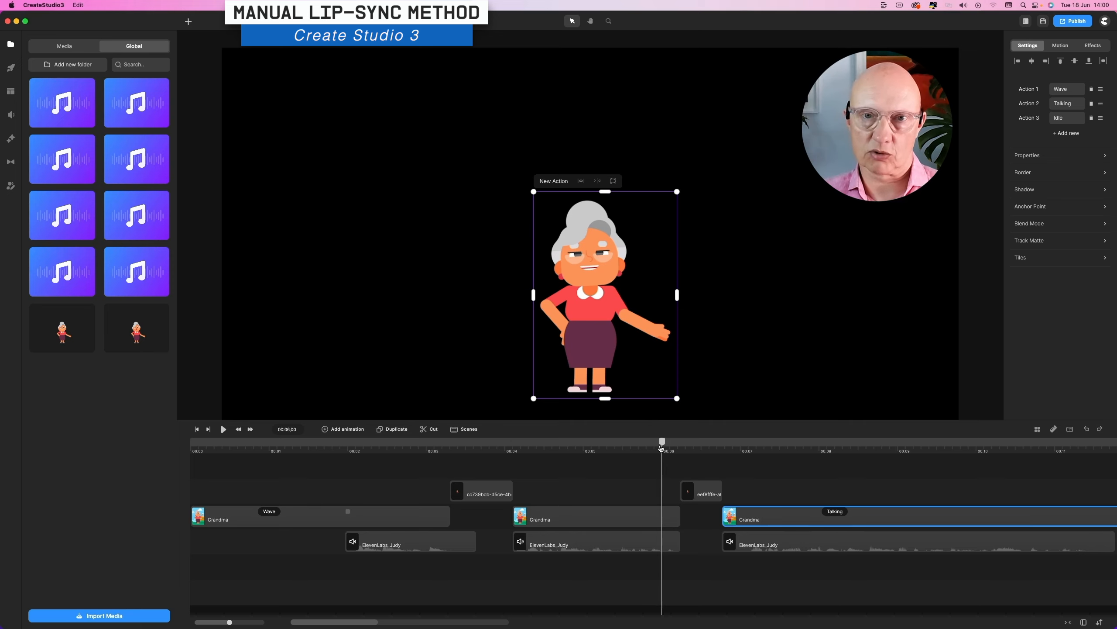
drag(661, 448, 625, 447)
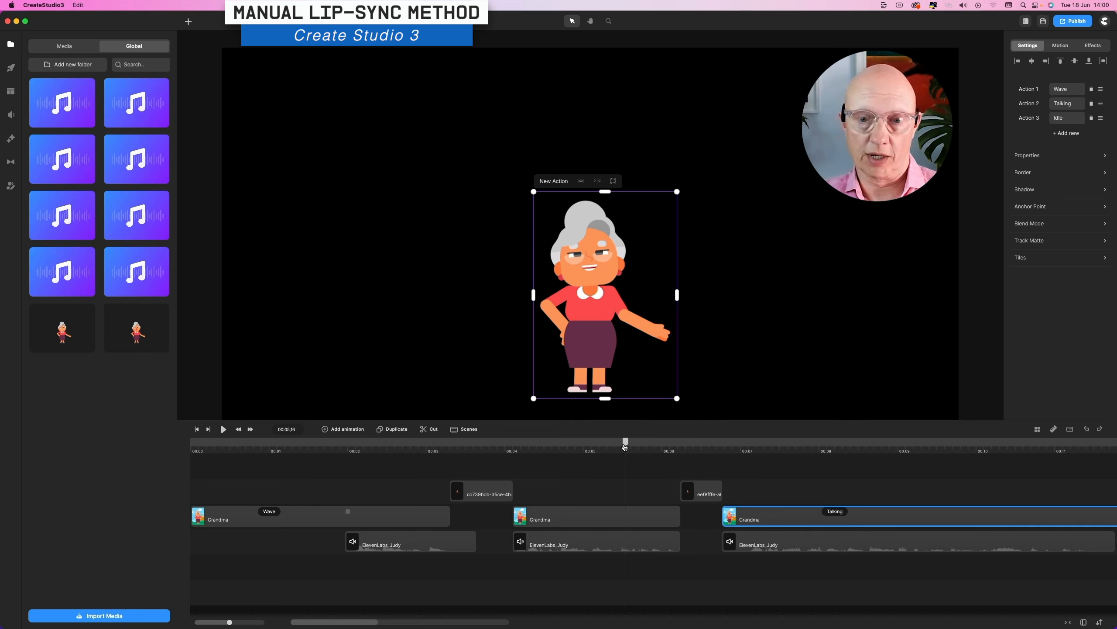
key(space)
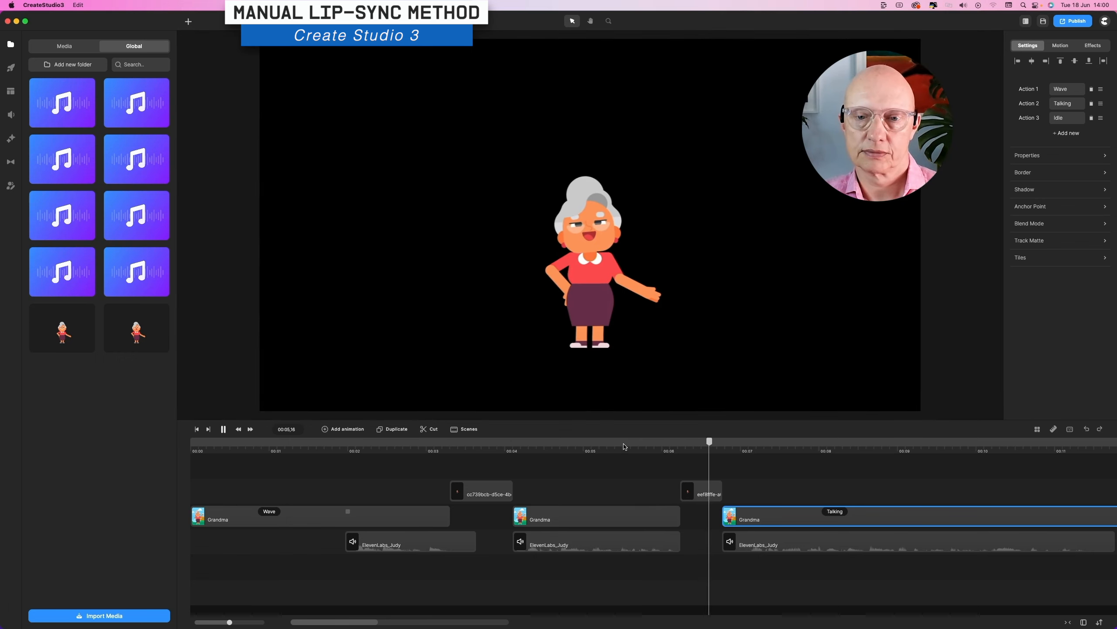
key(space)
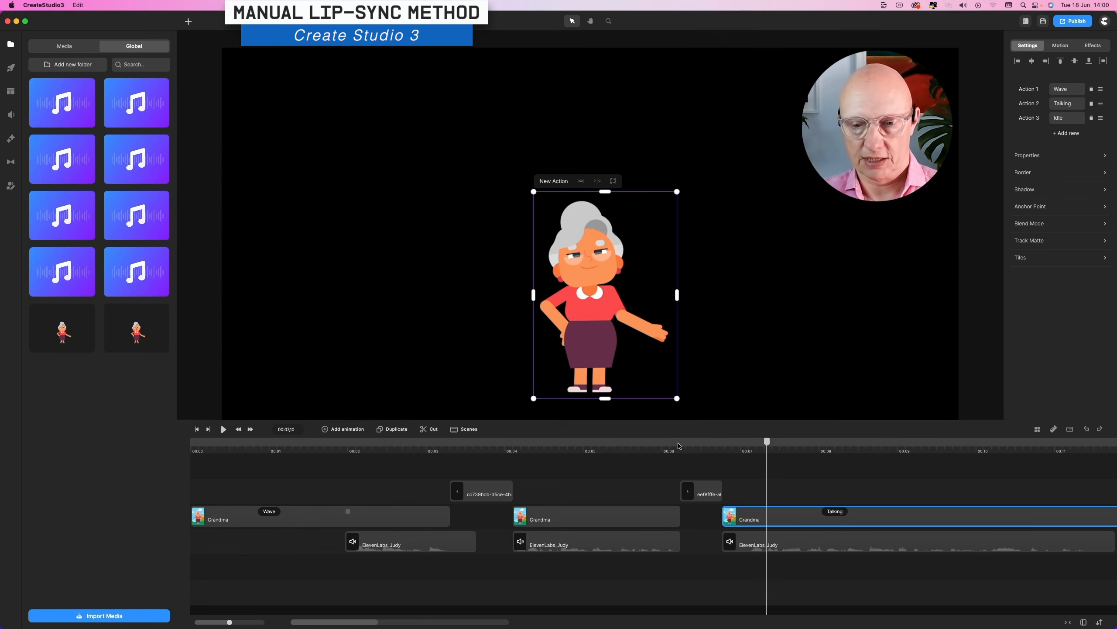
drag(767, 443, 690, 444)
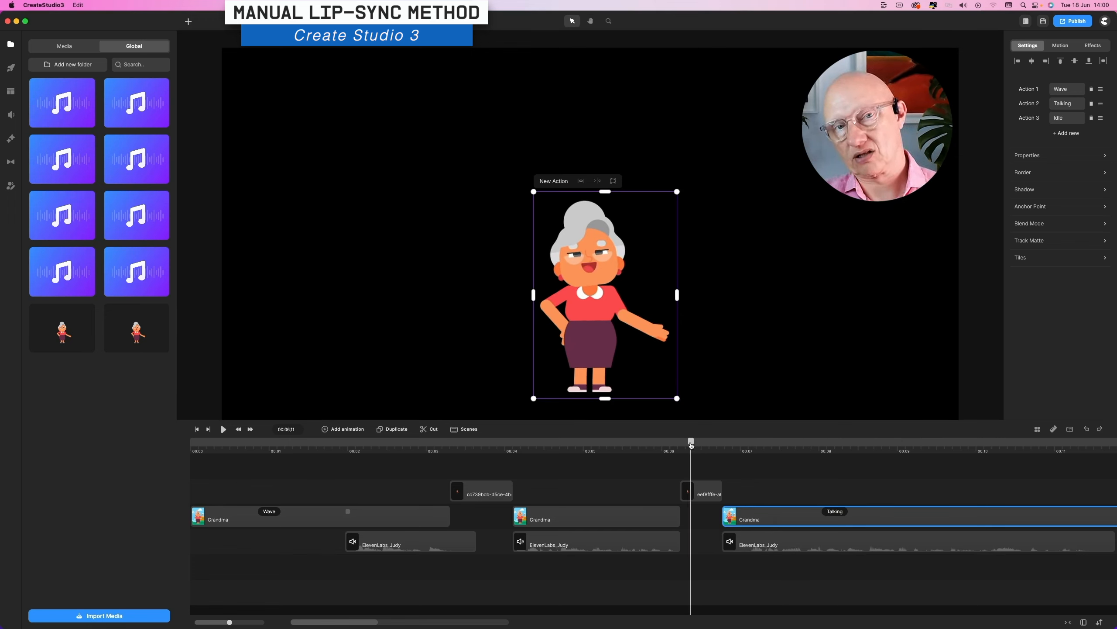
- Undo the last Grandma cut and move and the second snapshot's placement
key(super+z)
key(super+z)
key(super+z)
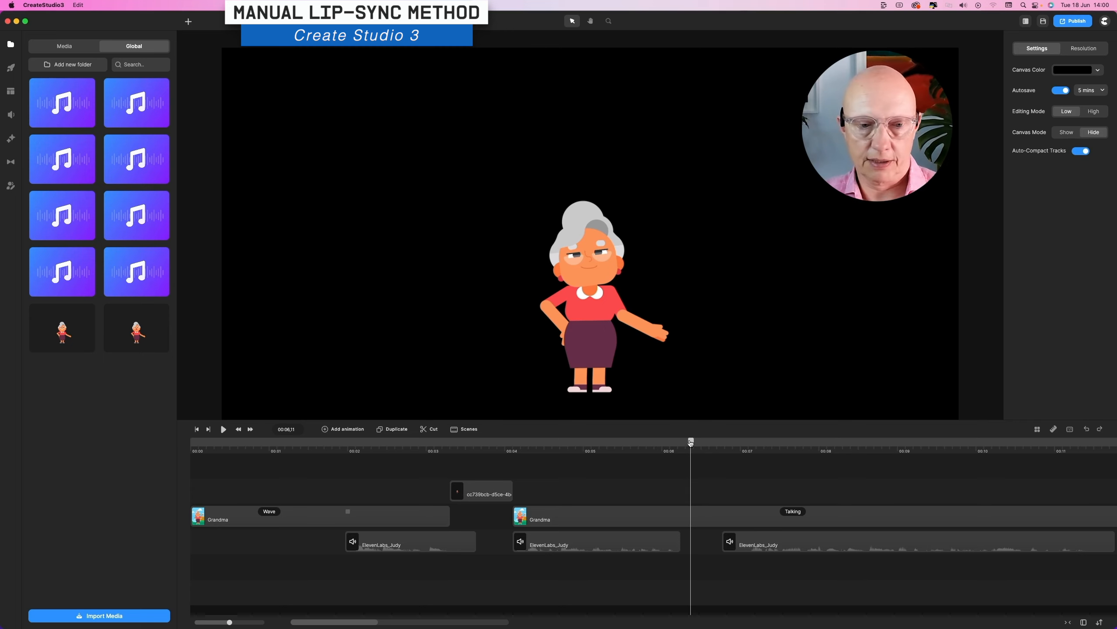
- Take a new snapshot of the second Grandma segment at the closed-mouth frame, 00:06,05
click(680, 445)
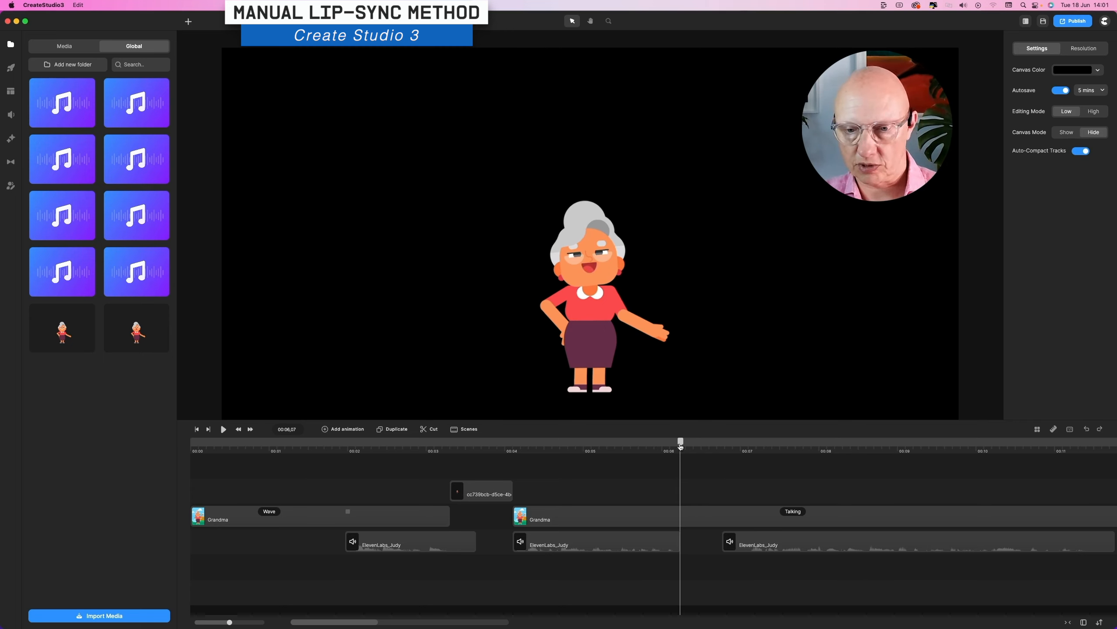
click(238, 430)
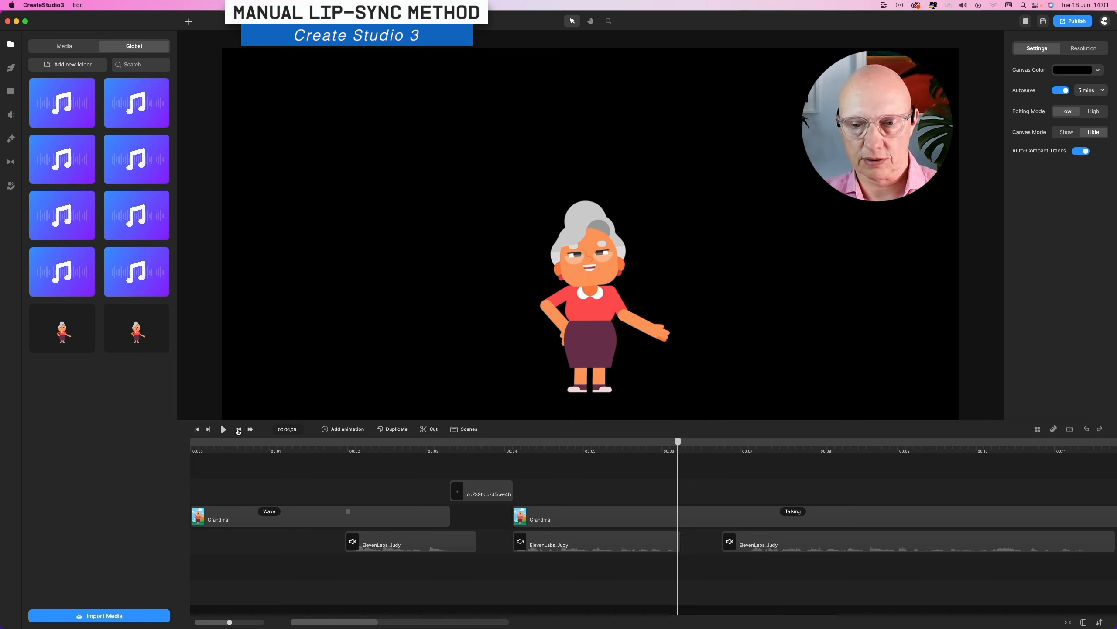
click(238, 430)
click(238, 430)
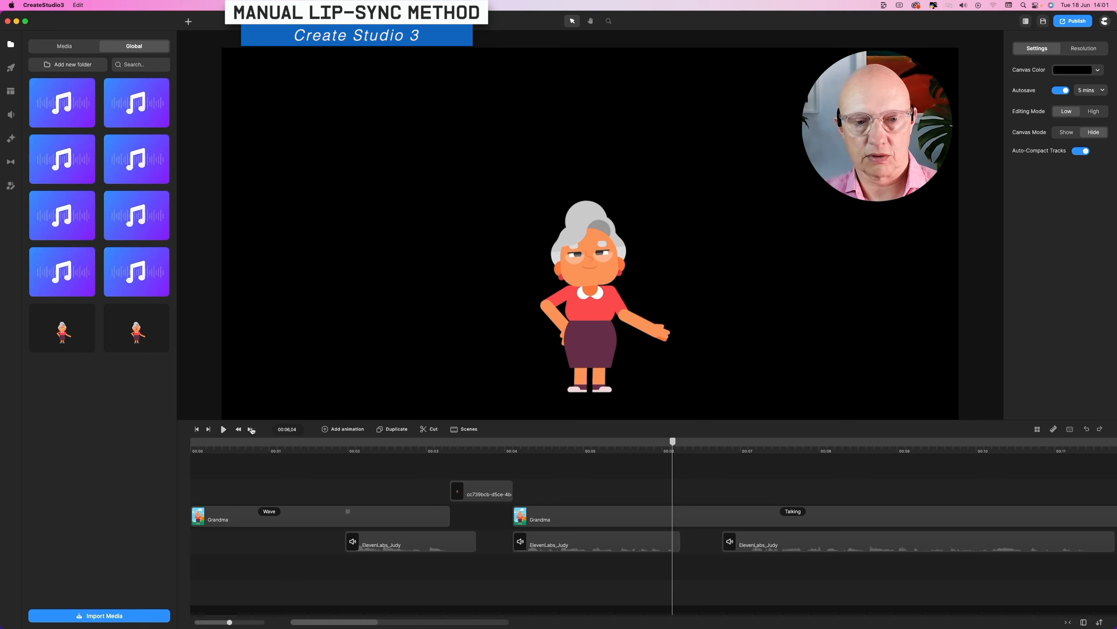
click(250, 429)
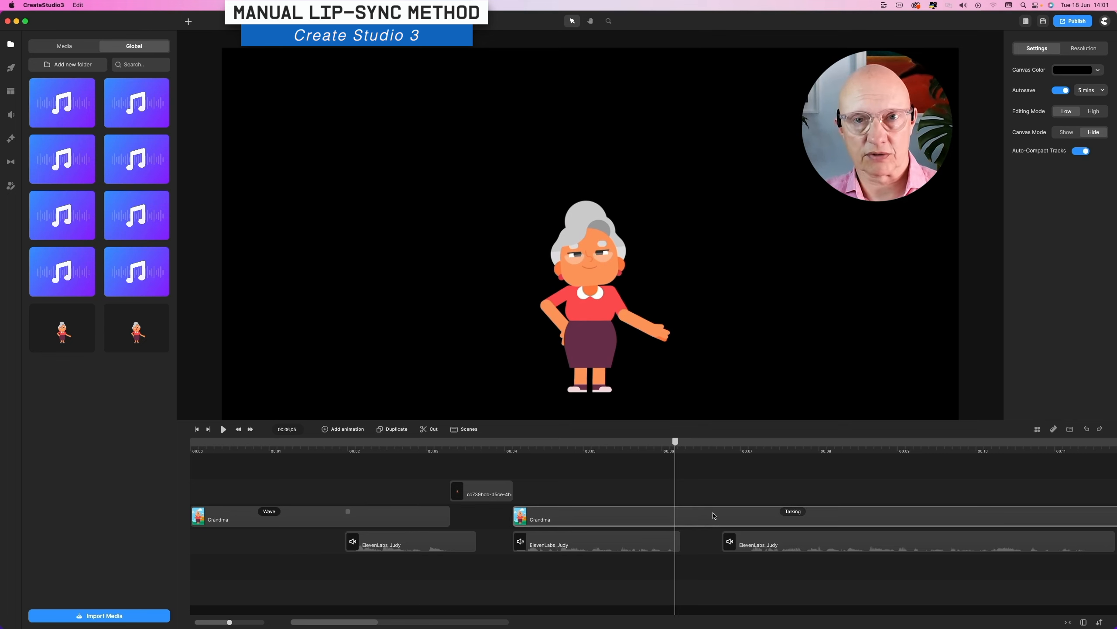
click(702, 522)
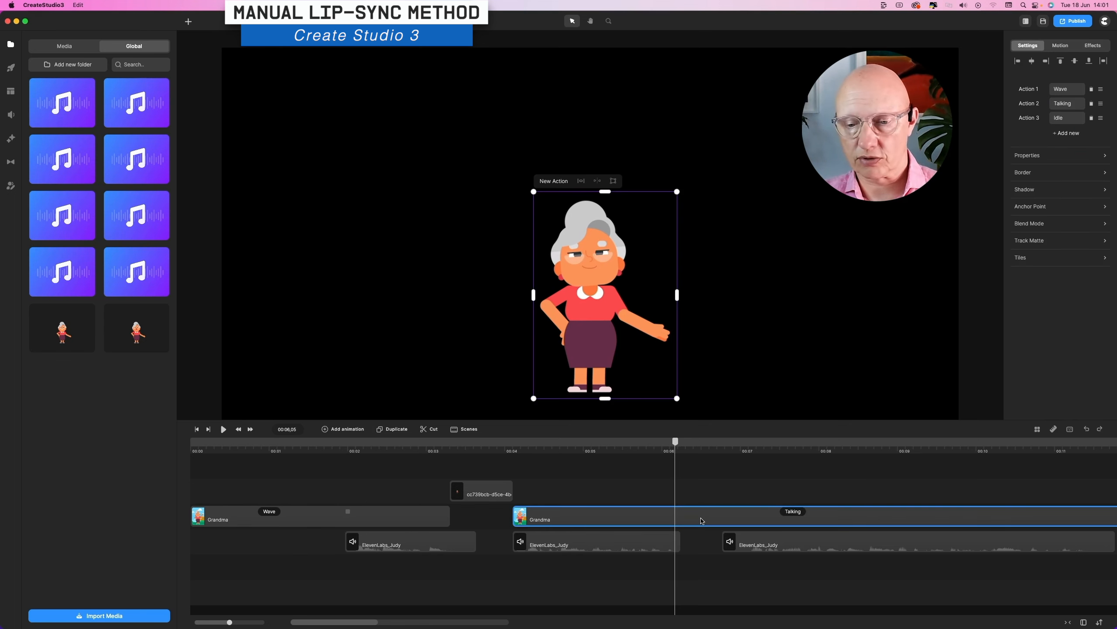
right_click(702, 521)
click(734, 495)
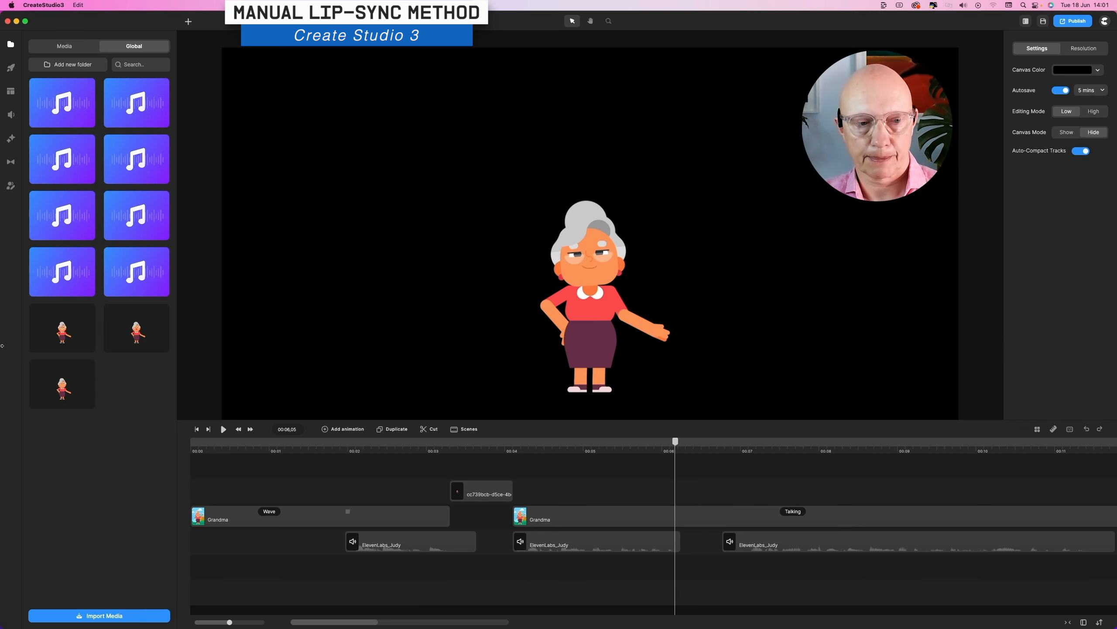
- Place the new snapshot above Grandma at 00:06,05, ending it at the start of the third voice clip, which is shifted slightly later
drag(84, 377, 696, 487)
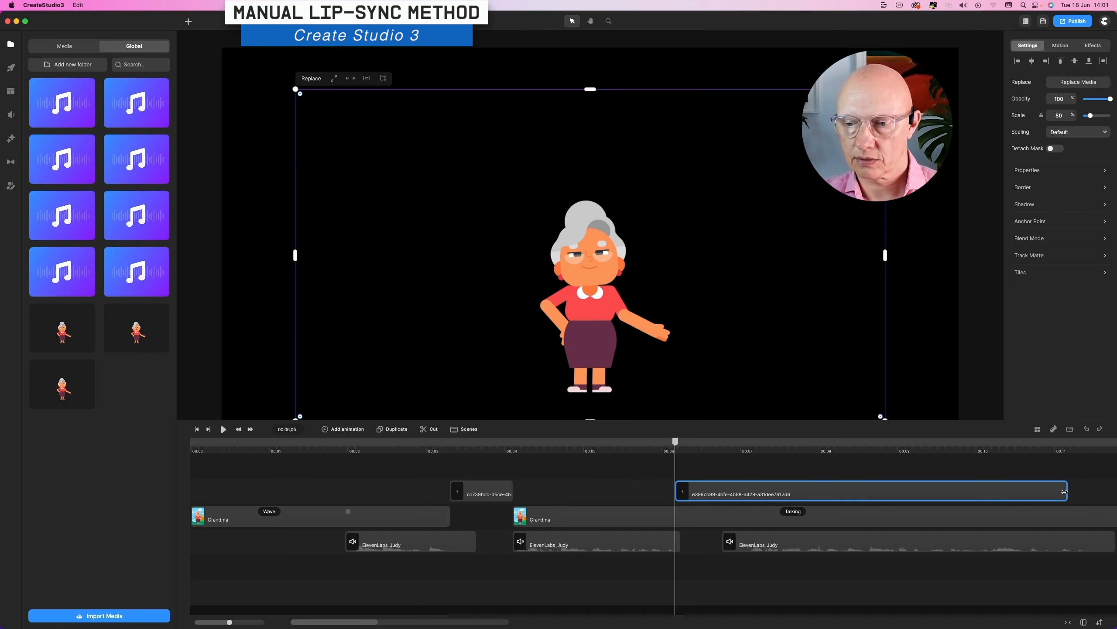
drag(919, 493, 722, 495)
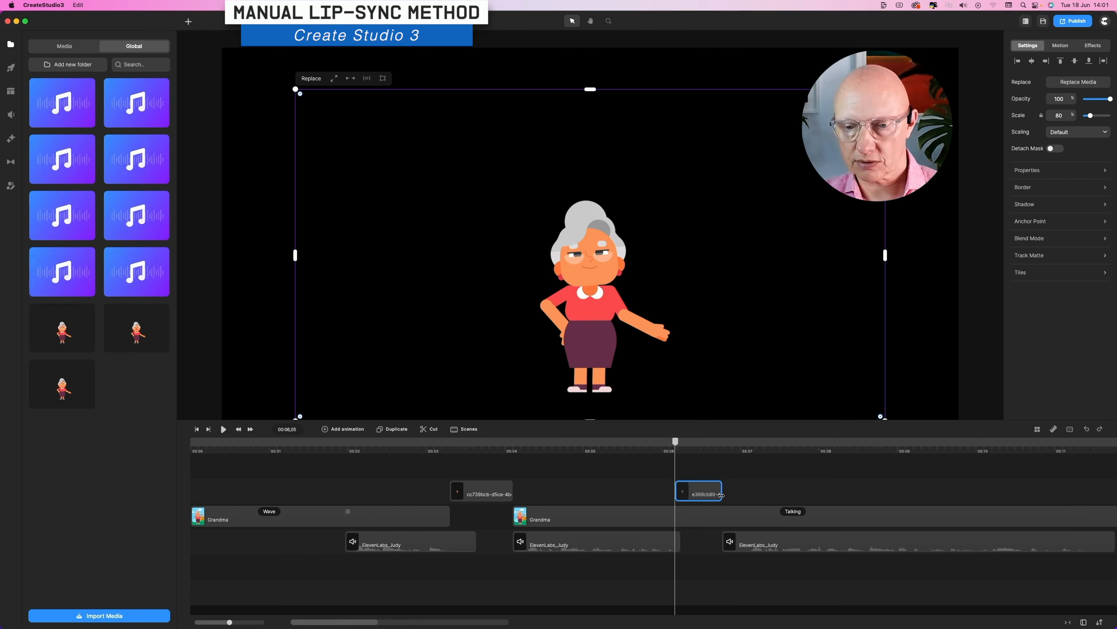
click(680, 521)
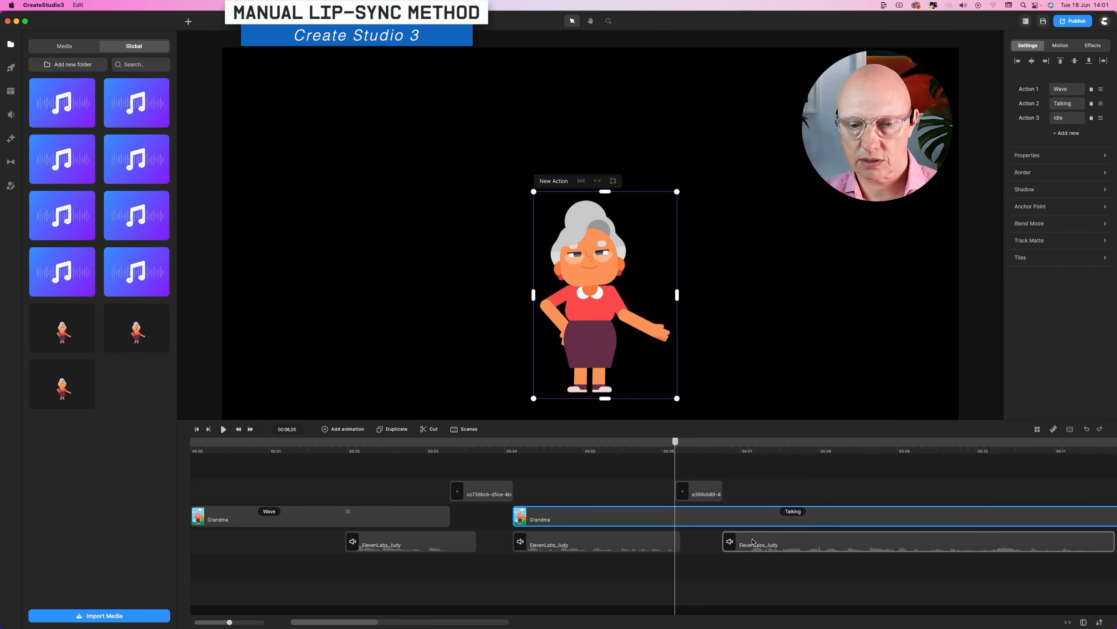
drag(753, 541, 768, 542)
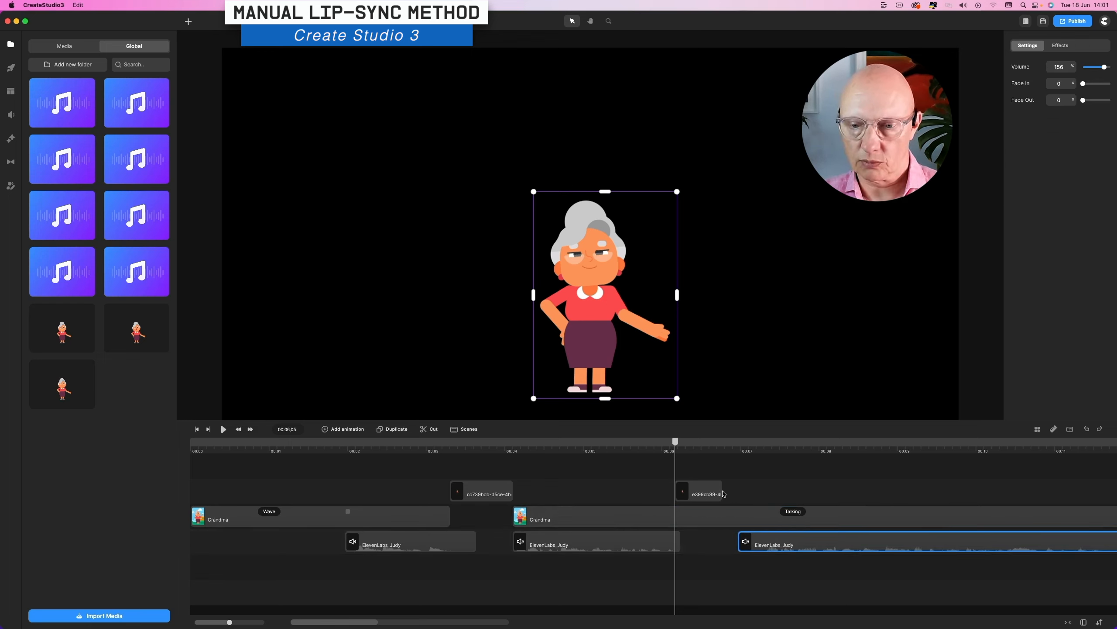
drag(720, 491, 738, 491)
- Cut the Grandma layer at 00:06,05 and move the later part to the third voice clip's start
click(684, 512)
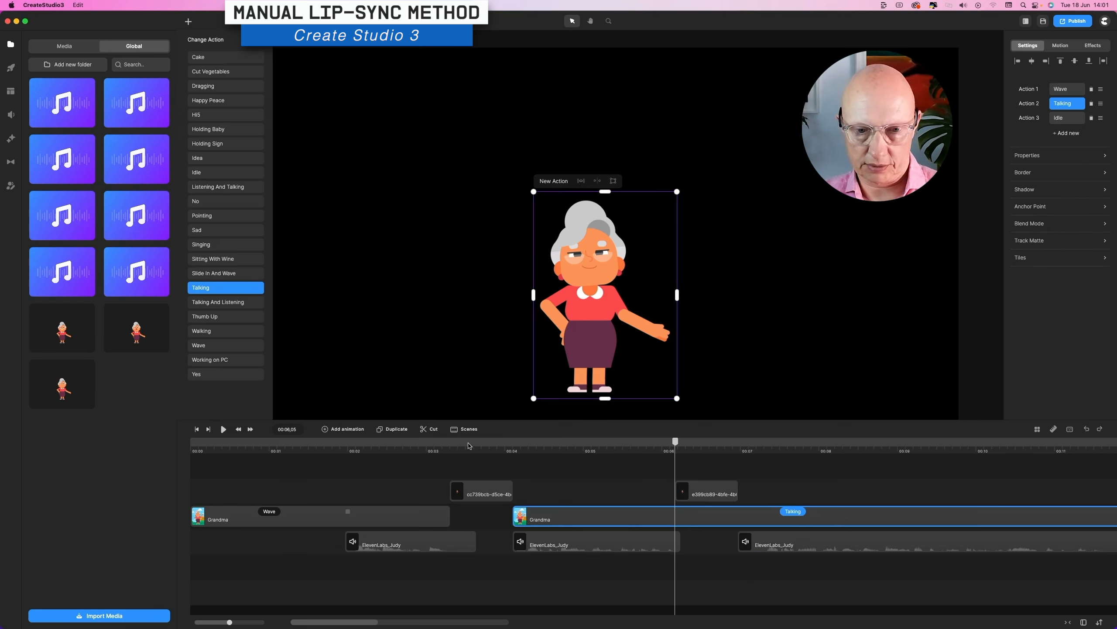
click(430, 429)
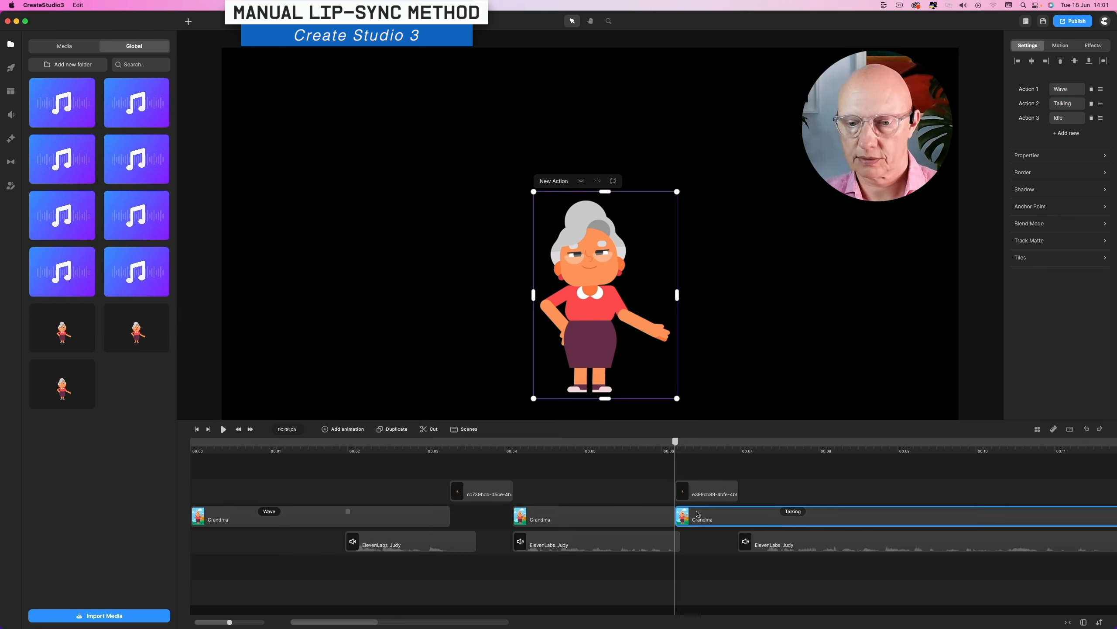
drag(697, 513, 756, 515)
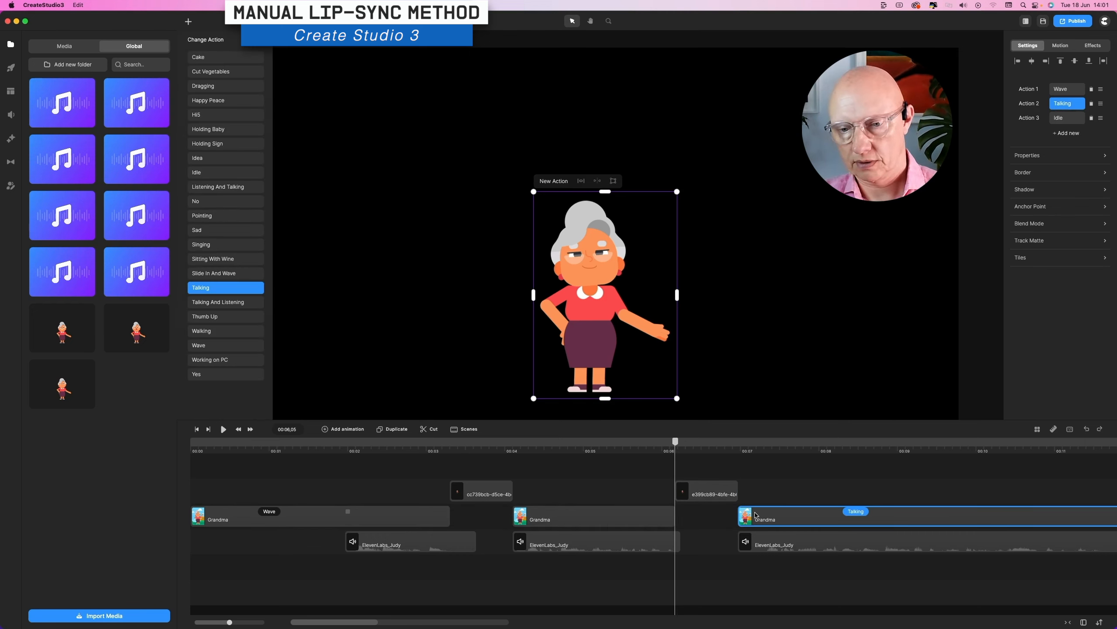
- Play back the animation from the first pause into the third voice clip to check both snapshot transitions
click(728, 448)
mouse_move(729, 447)
mouse_down()
mouse_move(753, 447)
mouse_move(730, 447)
mouse_up()
click(625, 442)
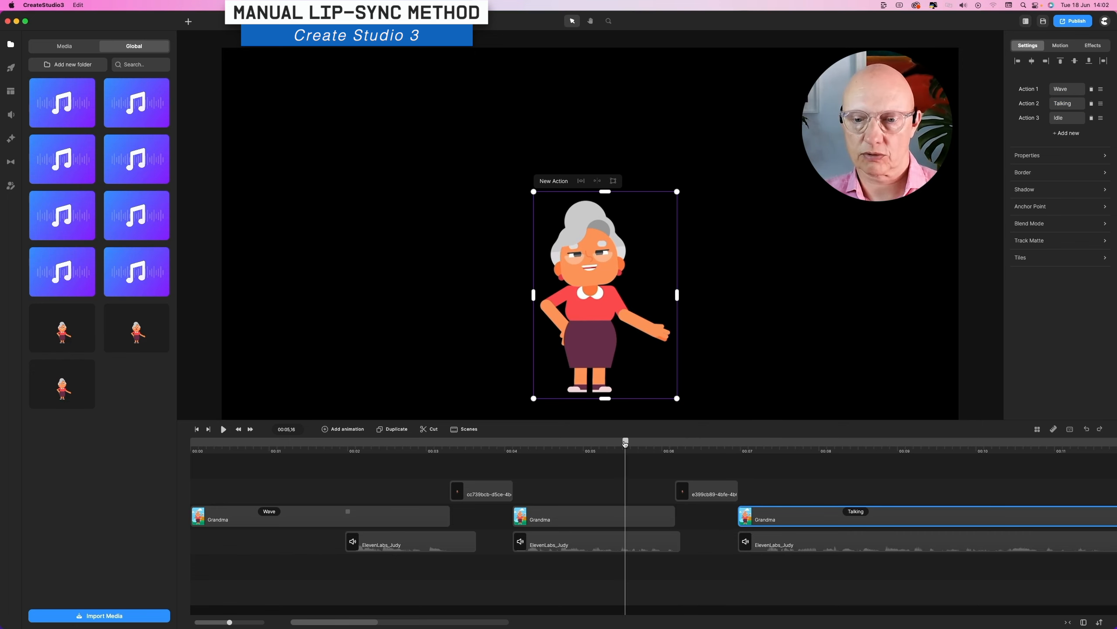
click(469, 445)
key(space)
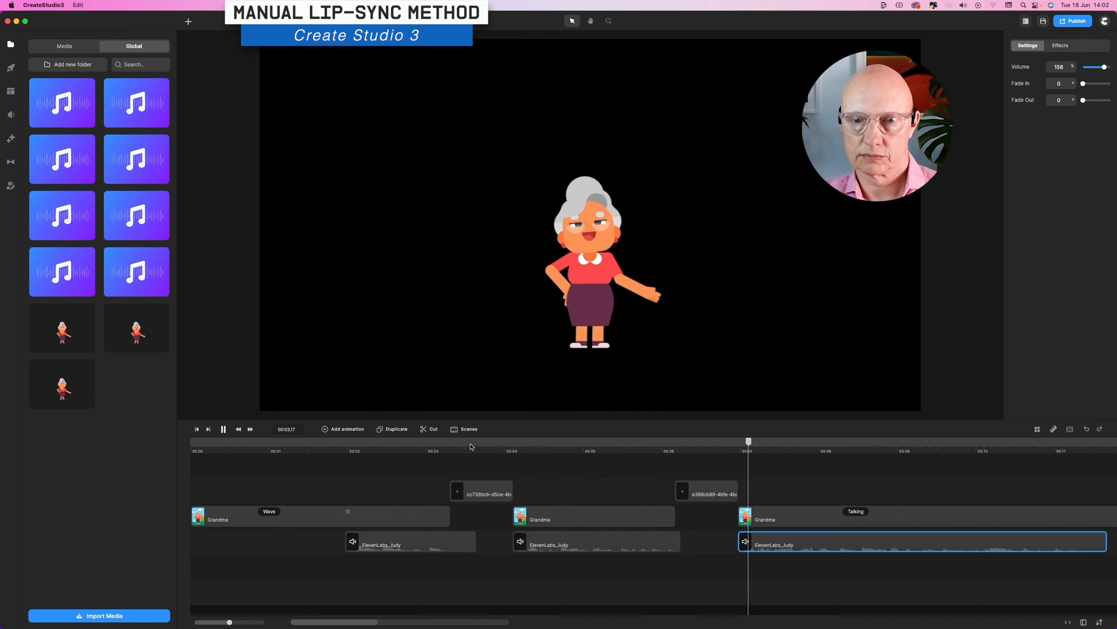
key(space)
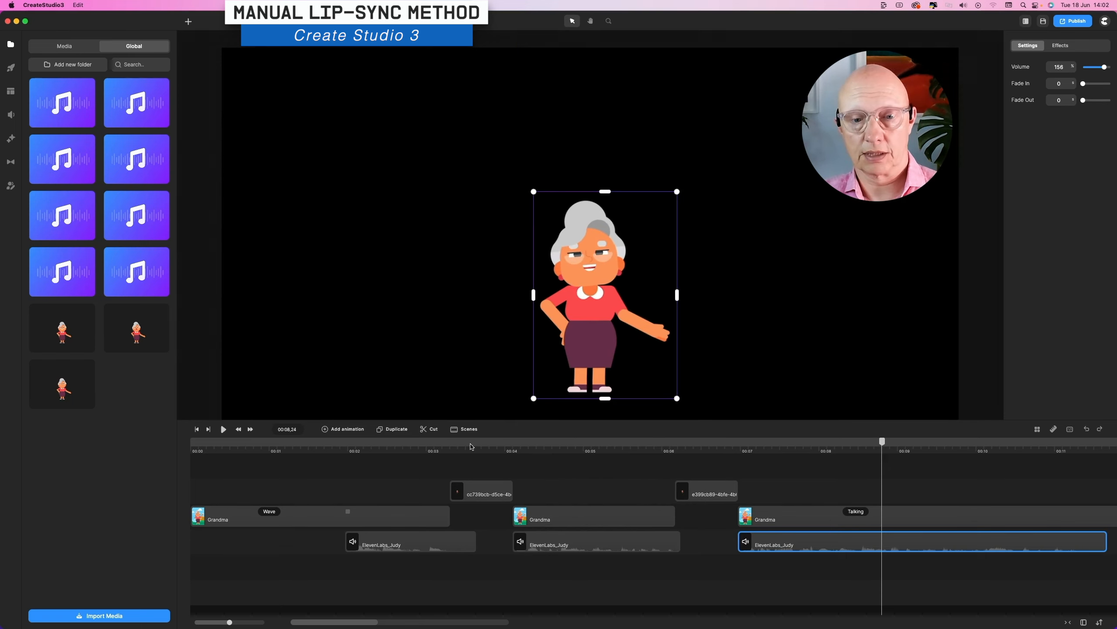
- Shorten the last segment's Talking action to near the third voice clip's end and play the animation from the start
drag(609, 447, 571, 456)
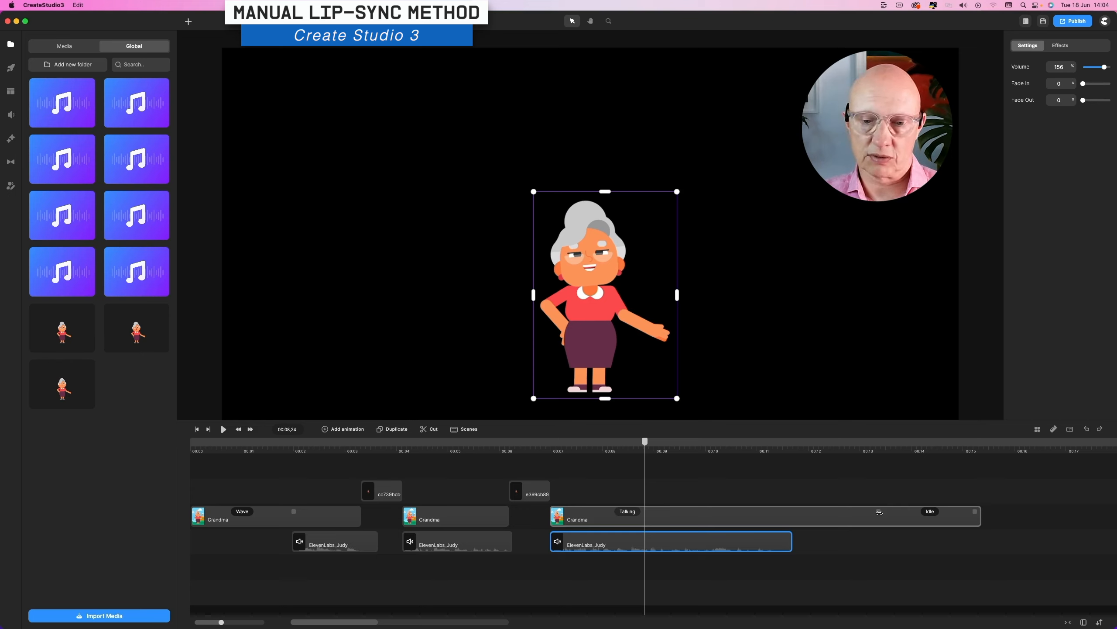
drag(879, 512, 787, 512)
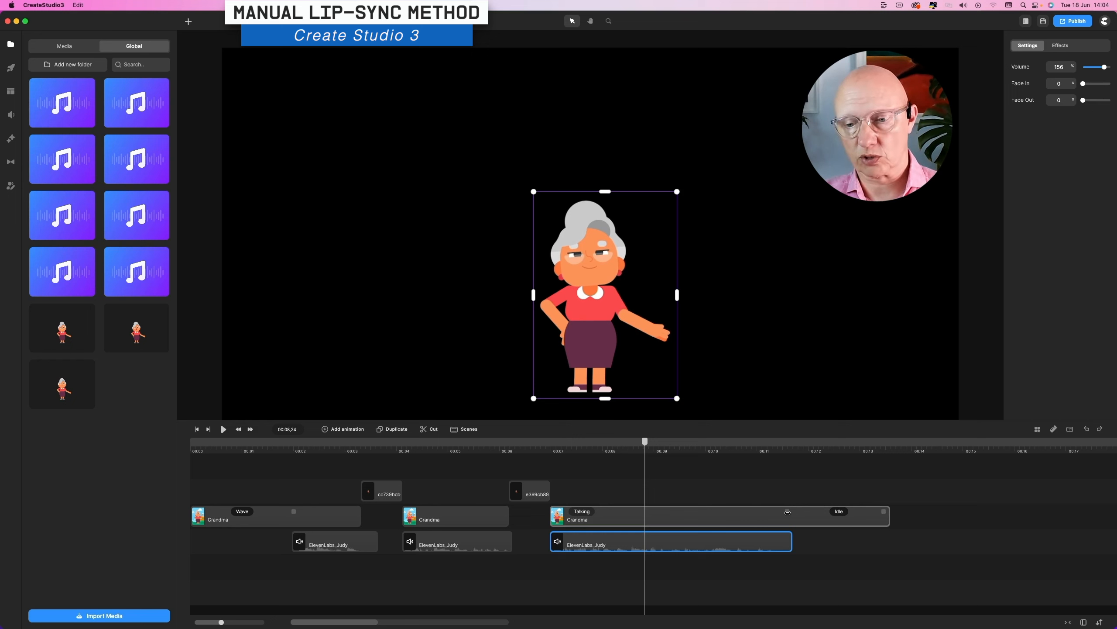
click(787, 512)
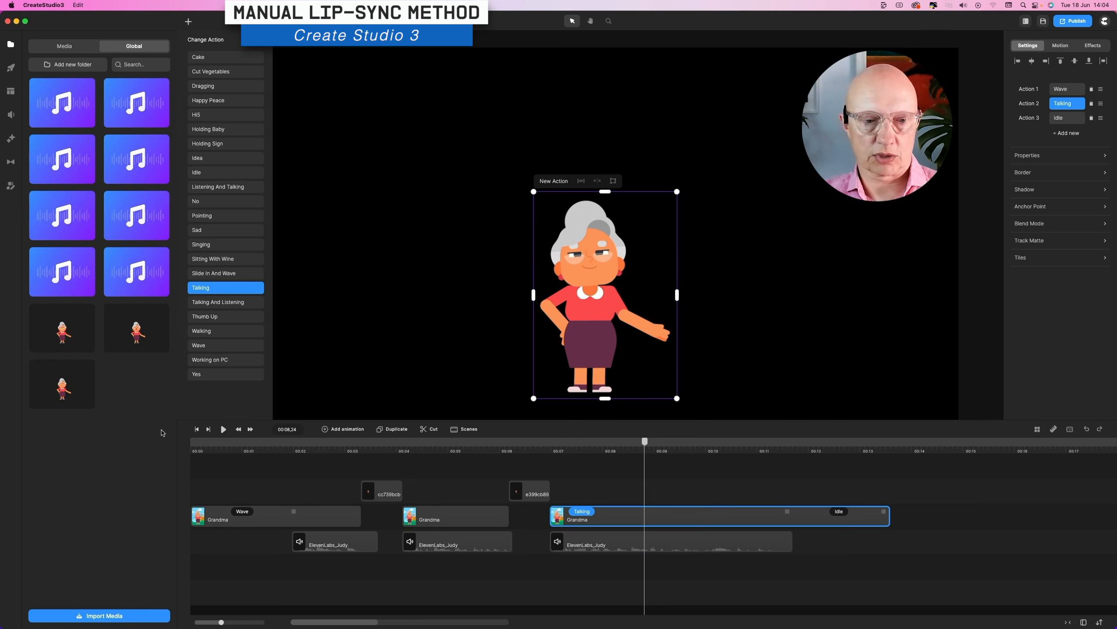
click(198, 429)
click(223, 429)
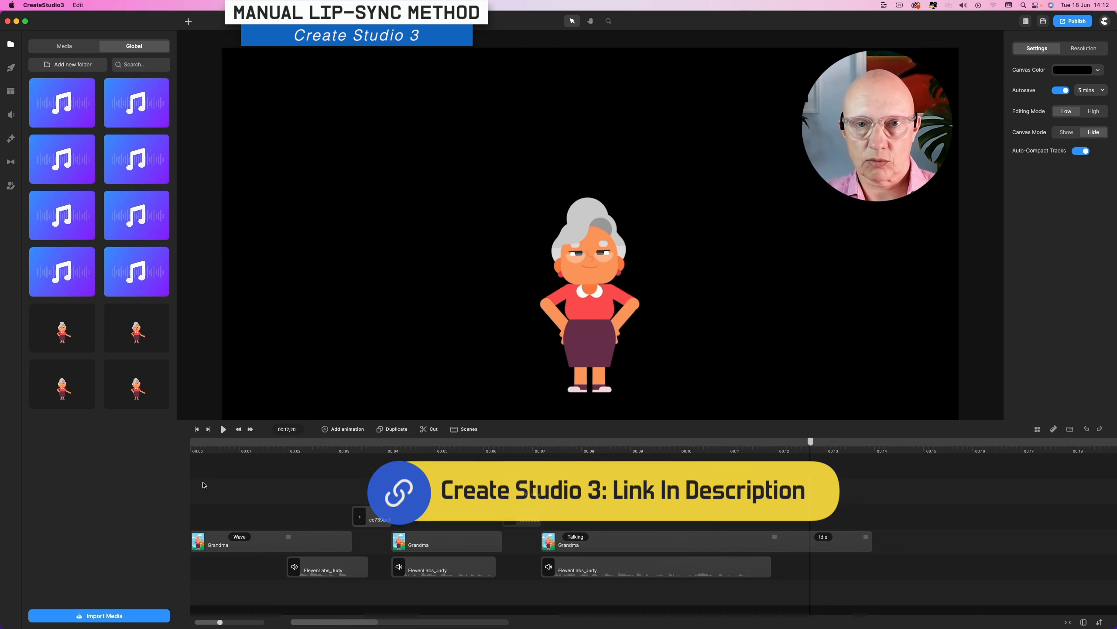
- Group all the Grandma segments, snapshots and voice clips into a single layer
drag(203, 485, 845, 577)
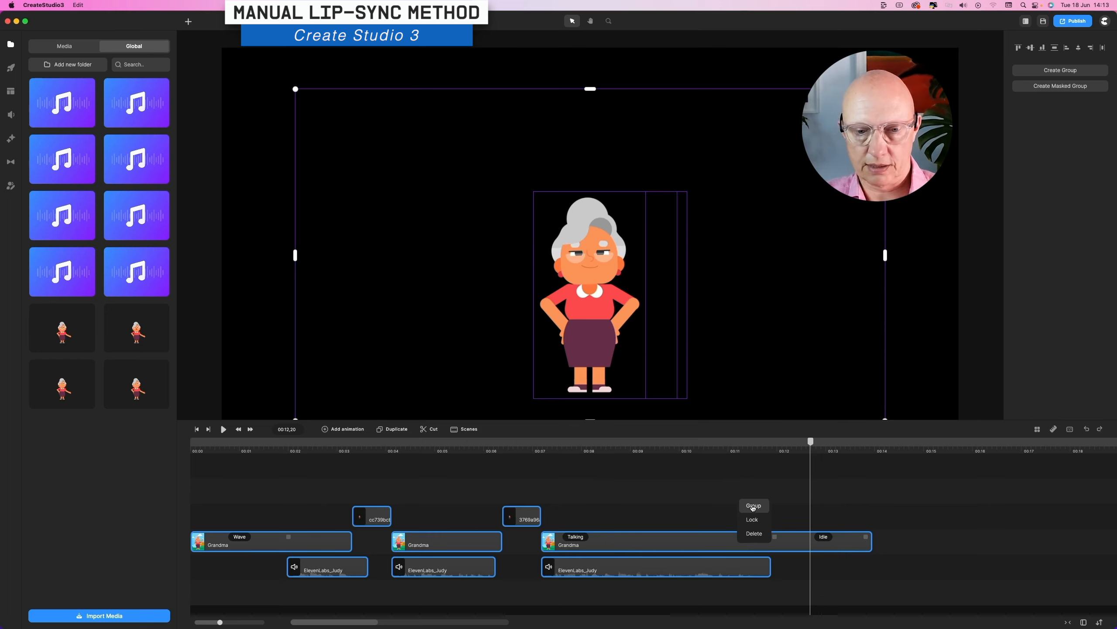
click(753, 506)
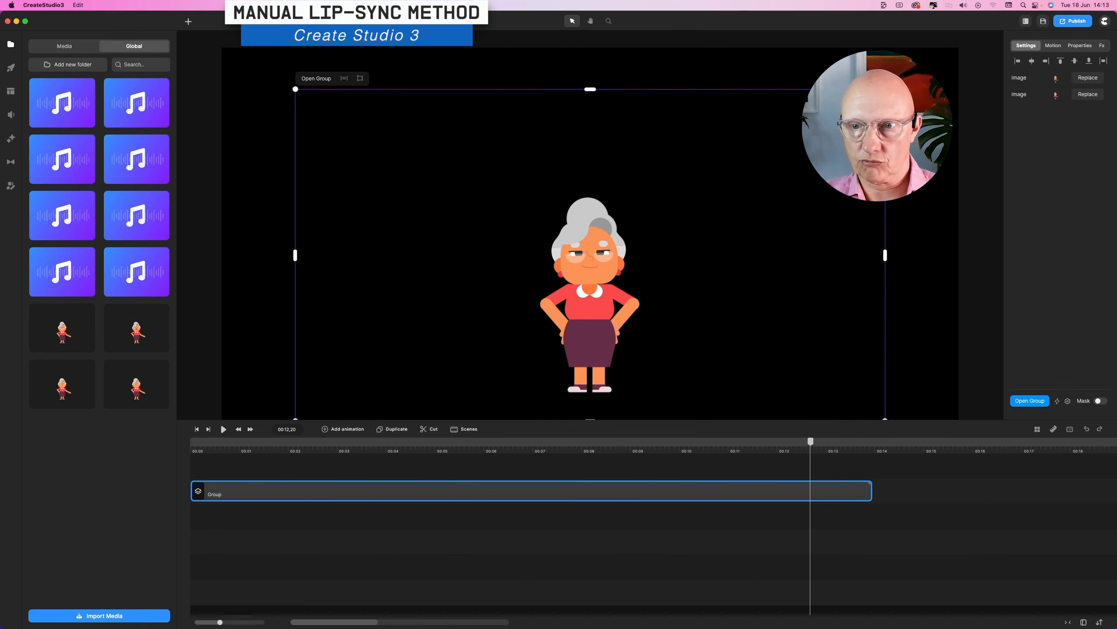
- Reposition the Grandma group on the canvas, enlarge it beyond the canvas edges and scale it back down
click(608, 21)
click(637, 59)
click(738, 50)
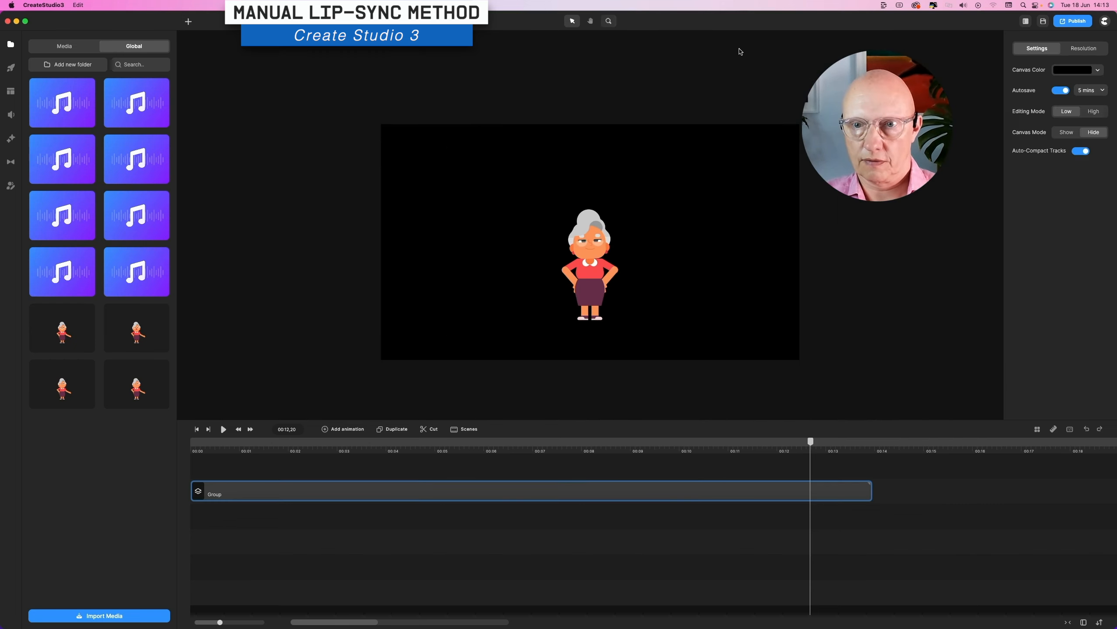
click(602, 242)
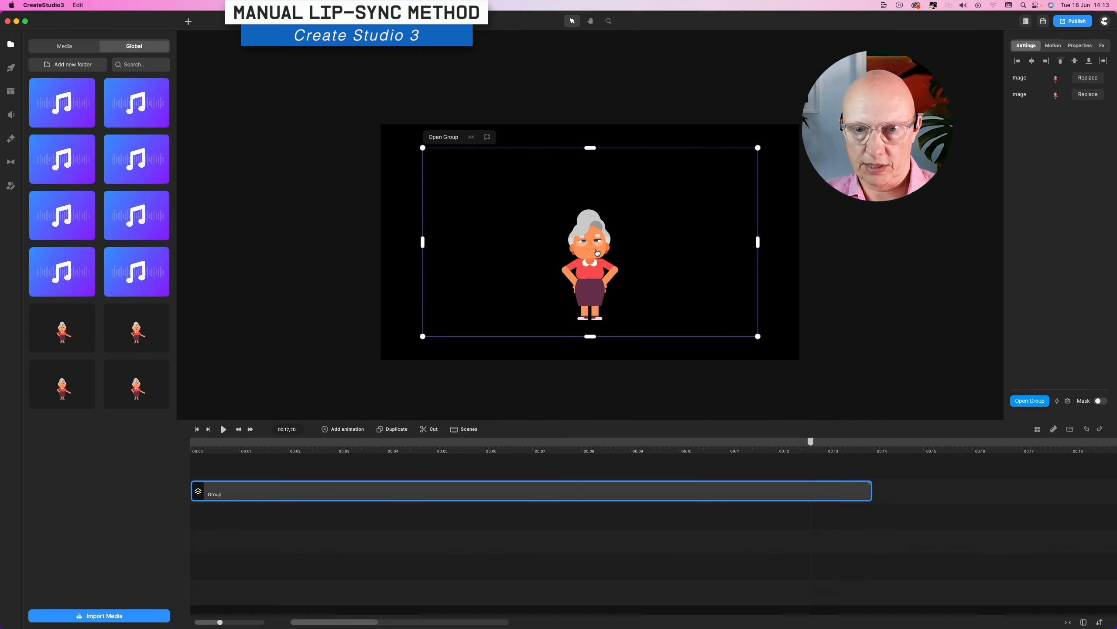
drag(602, 242, 575, 220)
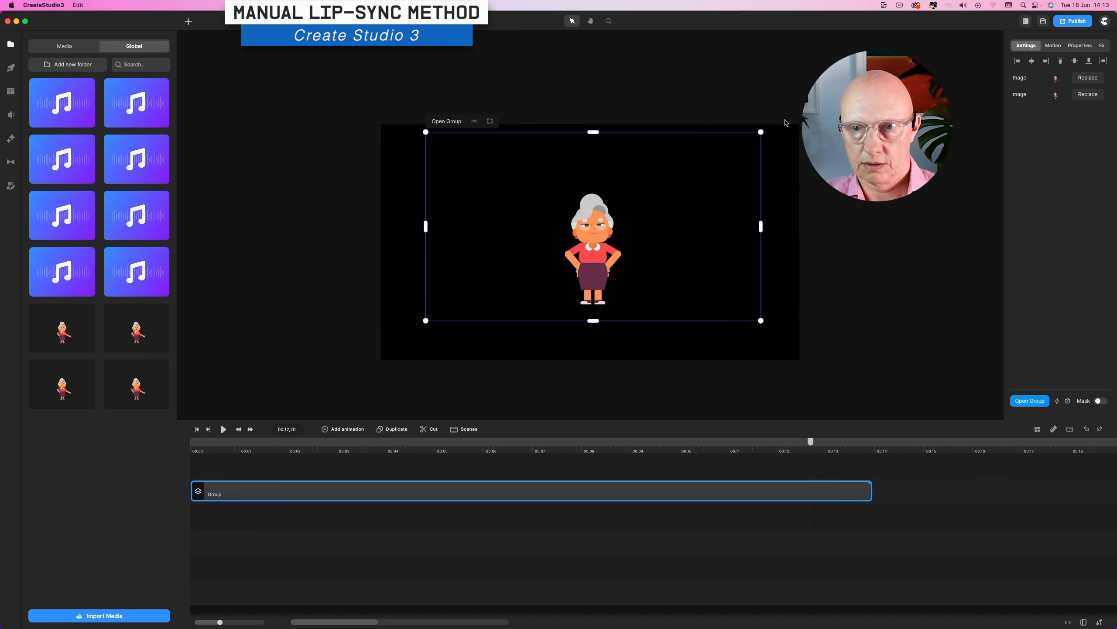
drag(761, 132, 1003, 2)
drag(425, 321, 367, 355)
drag(704, 234, 575, 277)
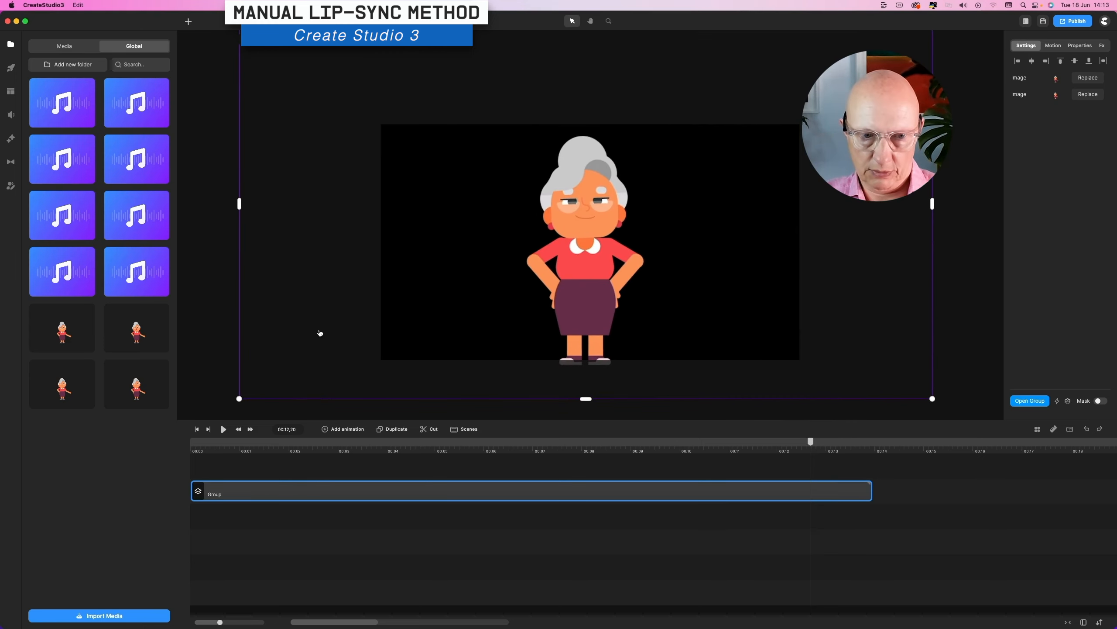
drag(239, 398, 356, 323)
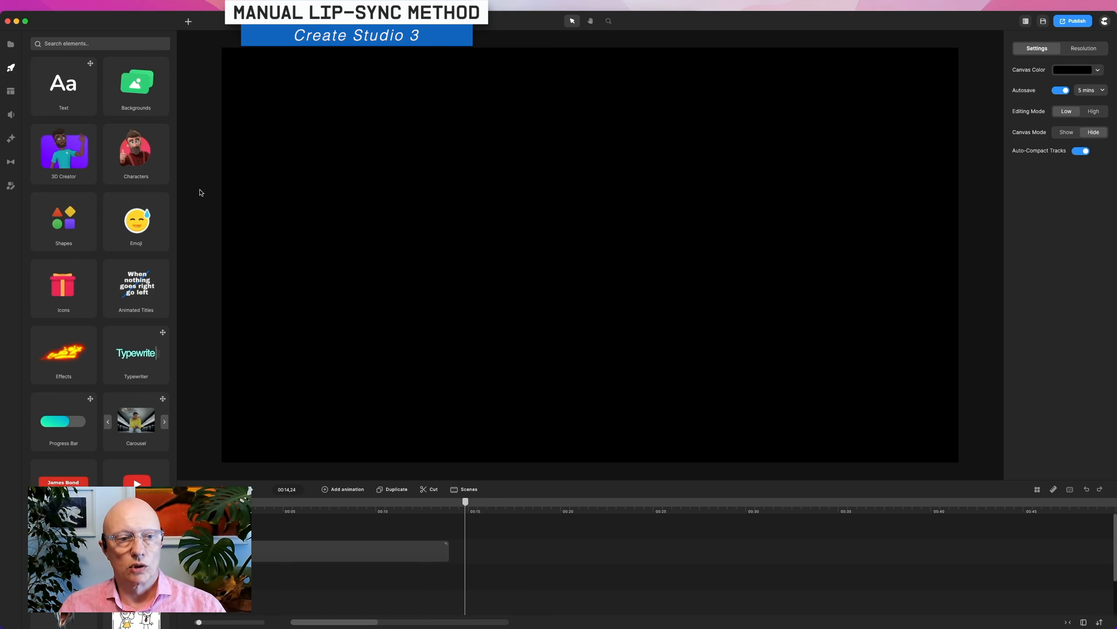
- Open the Characters library and filter it to the 3D category
click(163, 169)
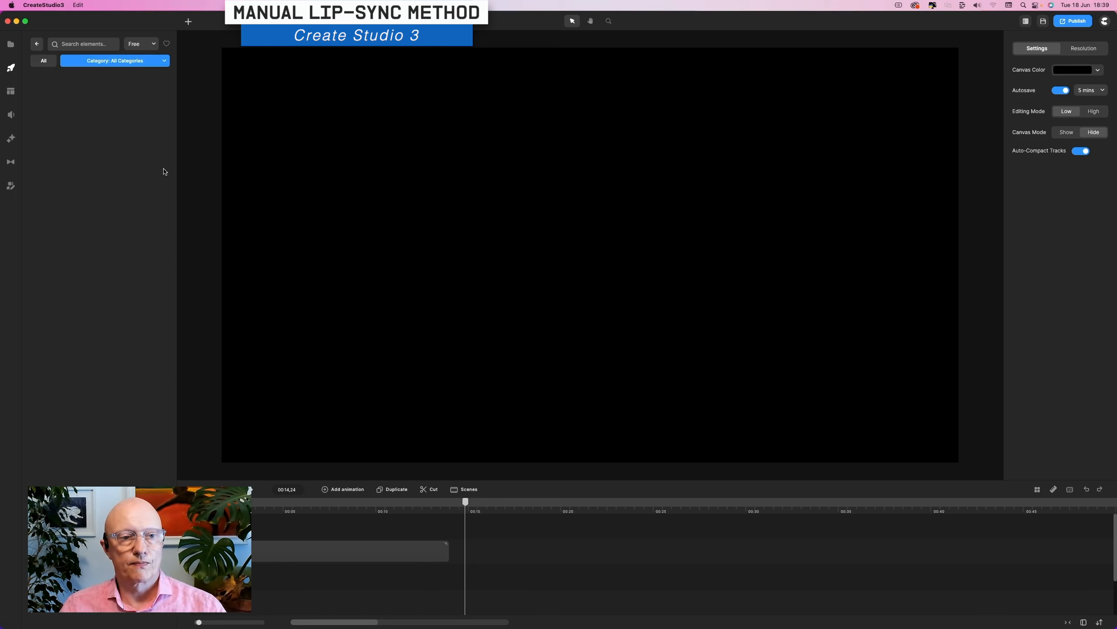
click(154, 64)
click(89, 86)
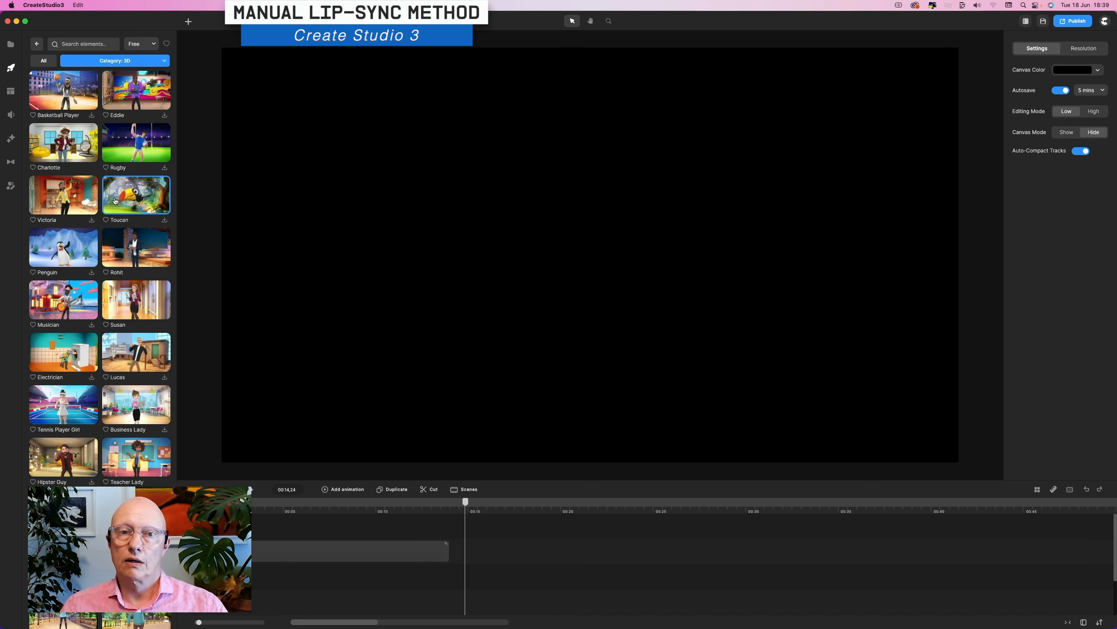
- Add the 3D character Rohit to the timeline after the Grandma group and append Talking and Idle actions following its Wave
drag(128, 238, 520, 525)
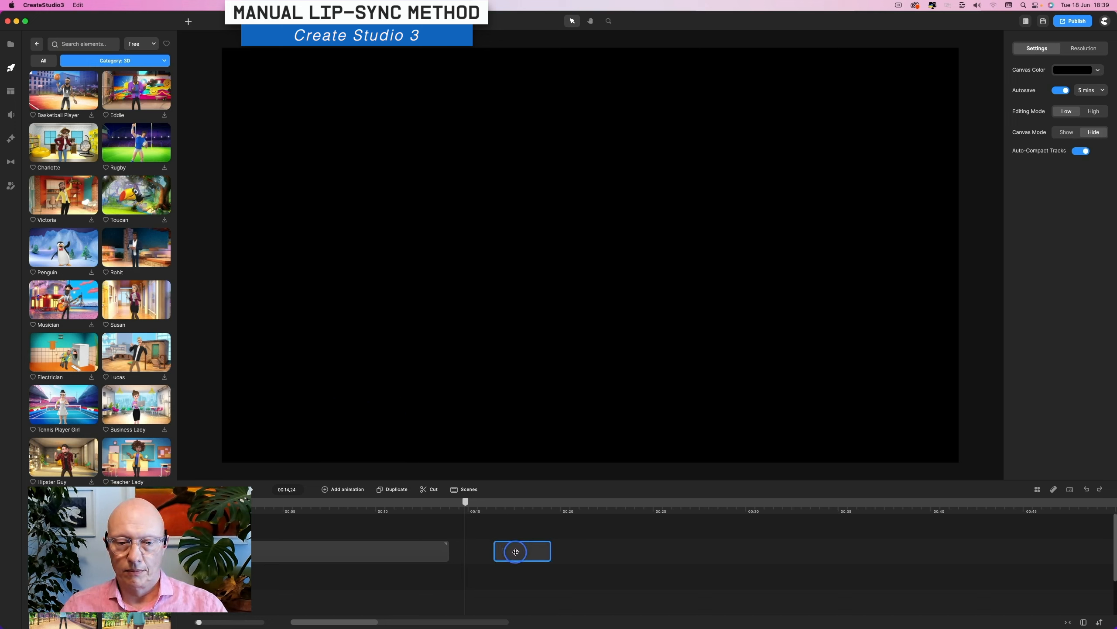
click(521, 505)
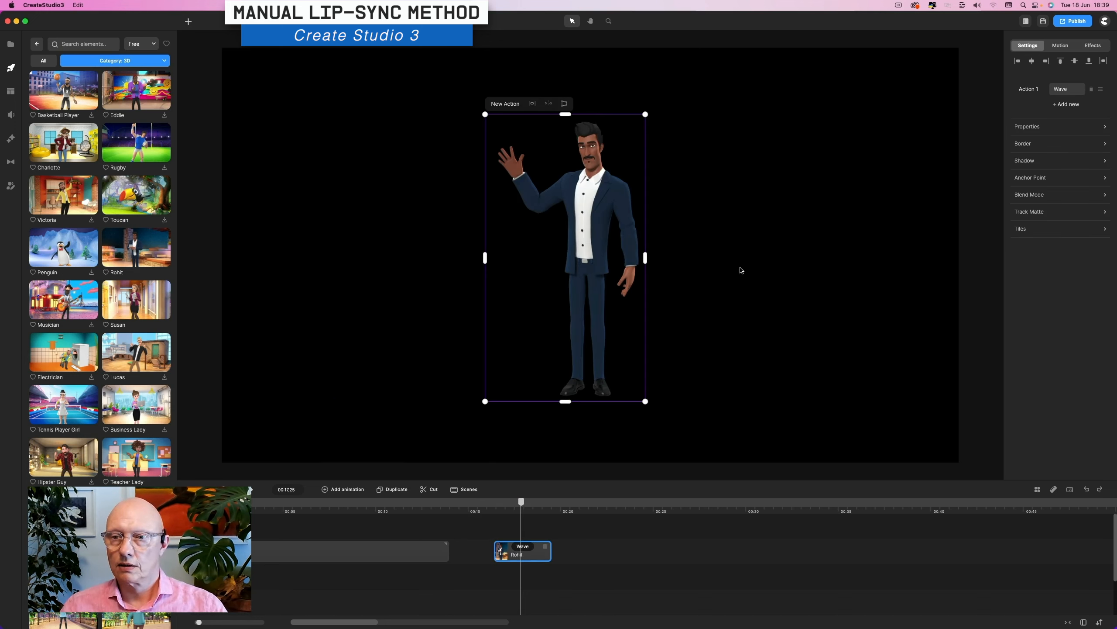
click(1065, 104)
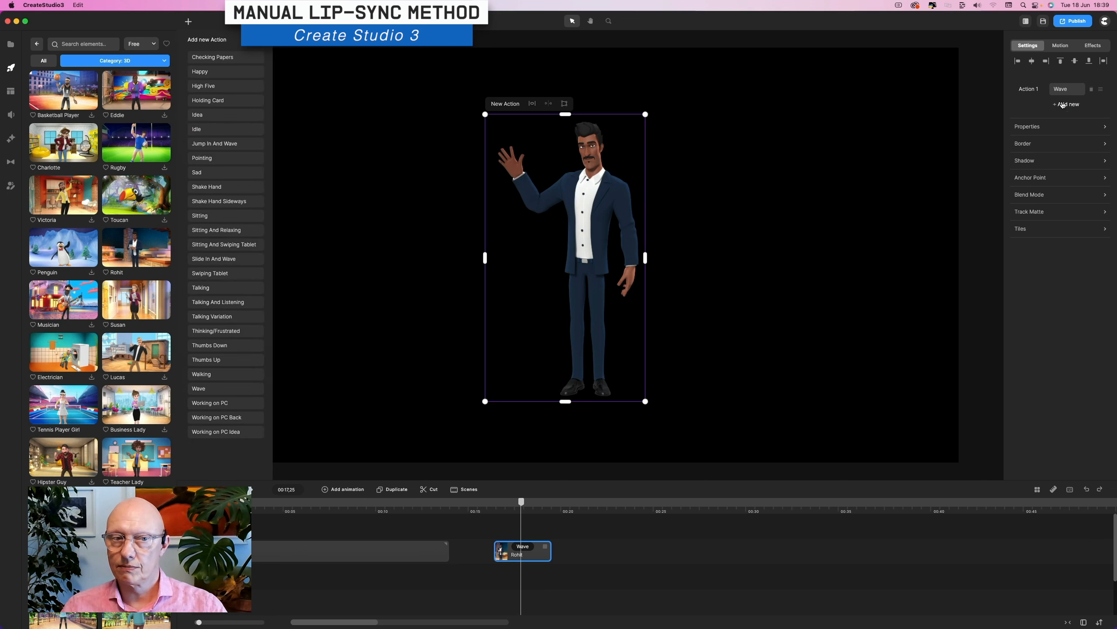
click(201, 288)
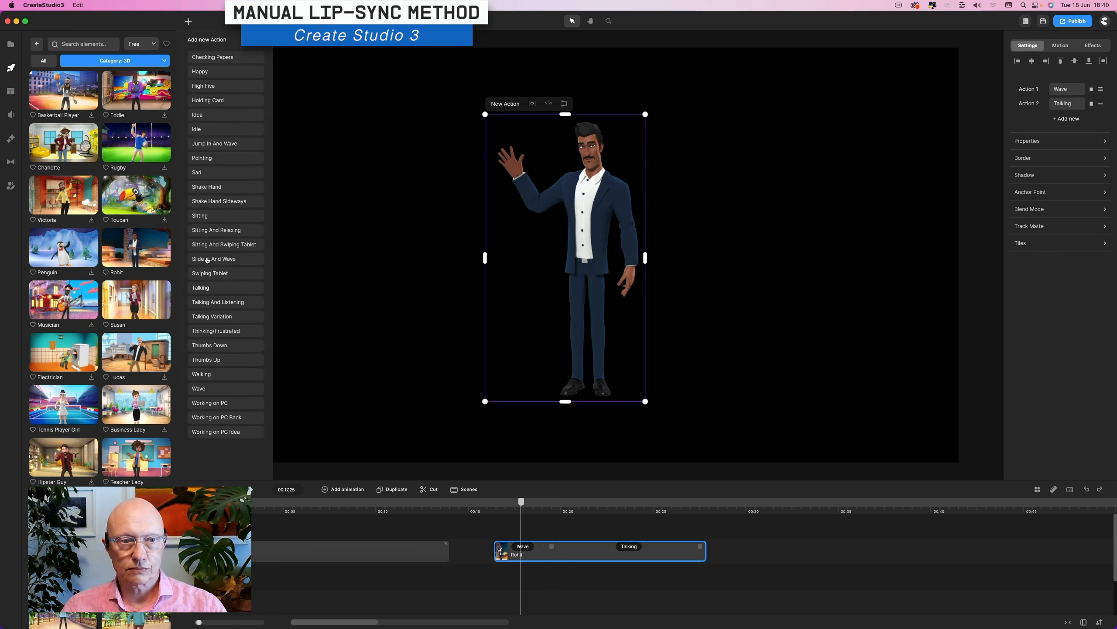
click(200, 130)
click(579, 504)
- Place the global audio "the news" below Rohit, starting with the Talking action, and extend Talking to about the audio's end
click(10, 44)
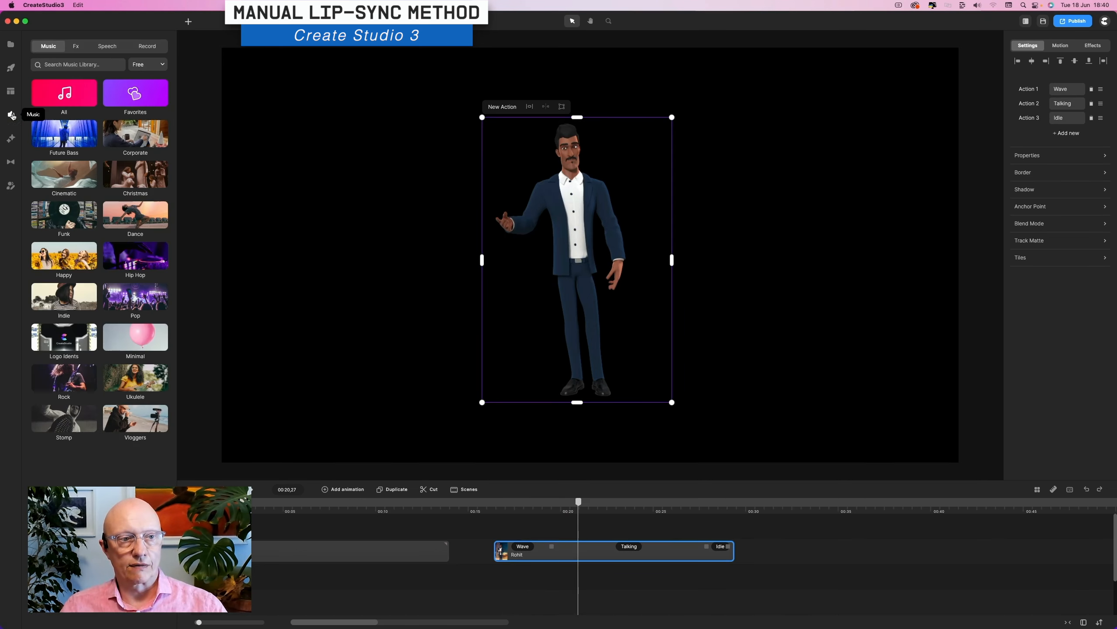
click(36, 65)
click(134, 46)
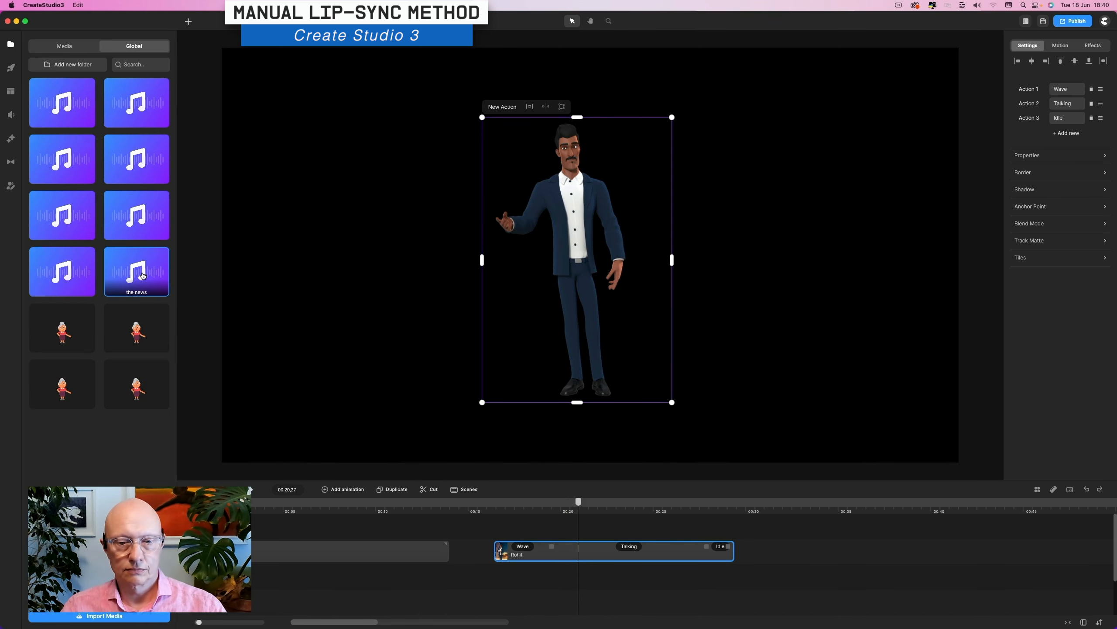
drag(139, 270, 525, 580)
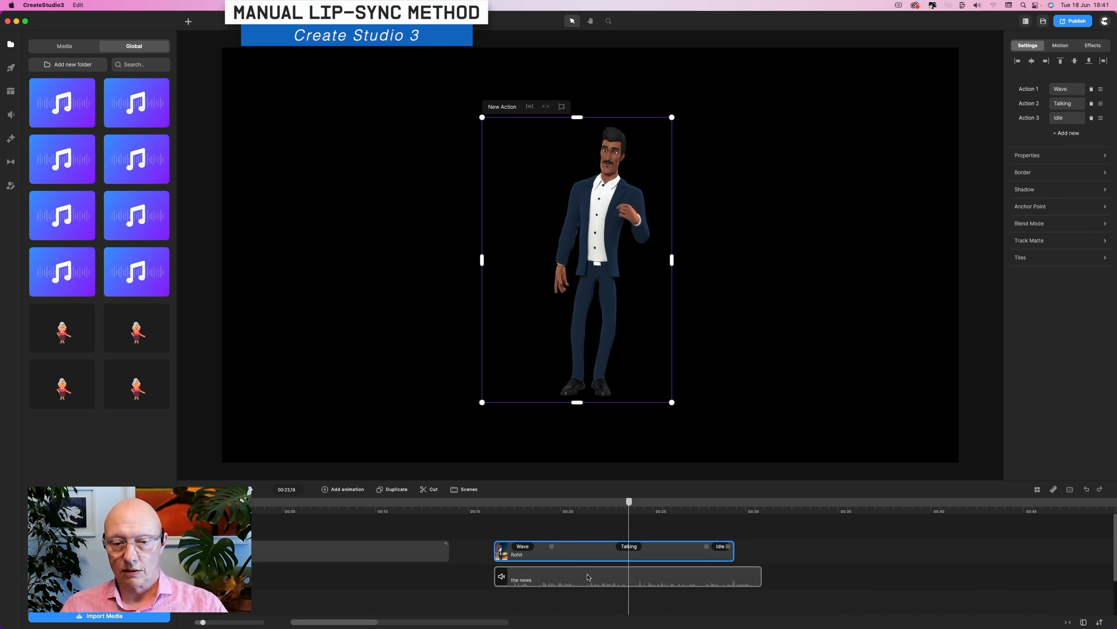
drag(588, 576, 644, 576)
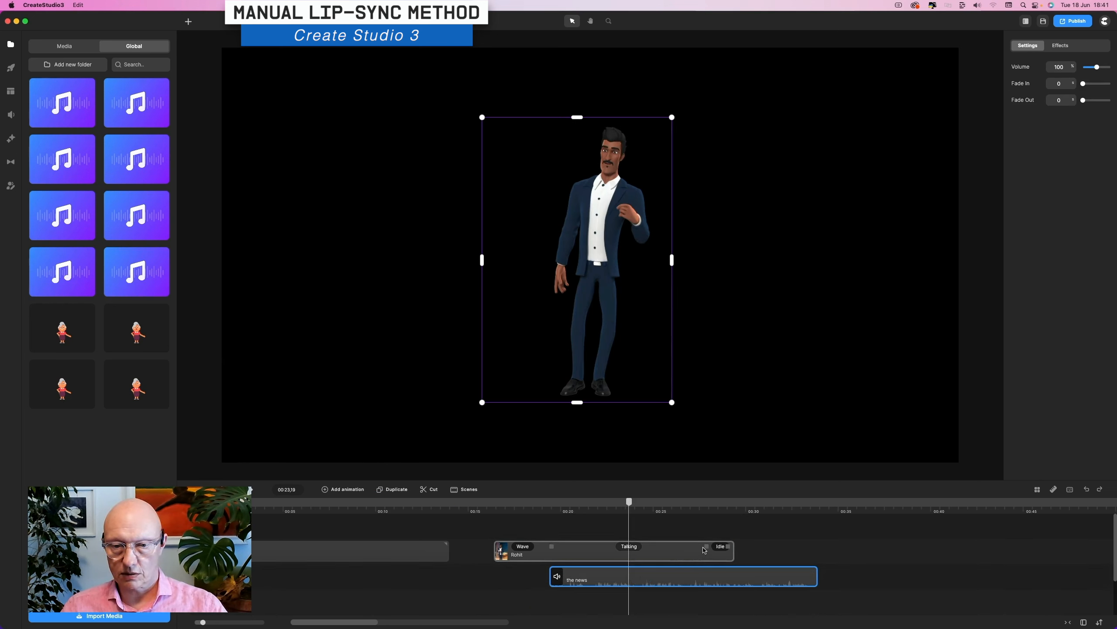
drag(706, 547, 809, 547)
- Play Rohit's talking animation with the news audio from the start of the audio clip, watching his face up close
click(609, 20)
drag(629, 76, 633, 78)
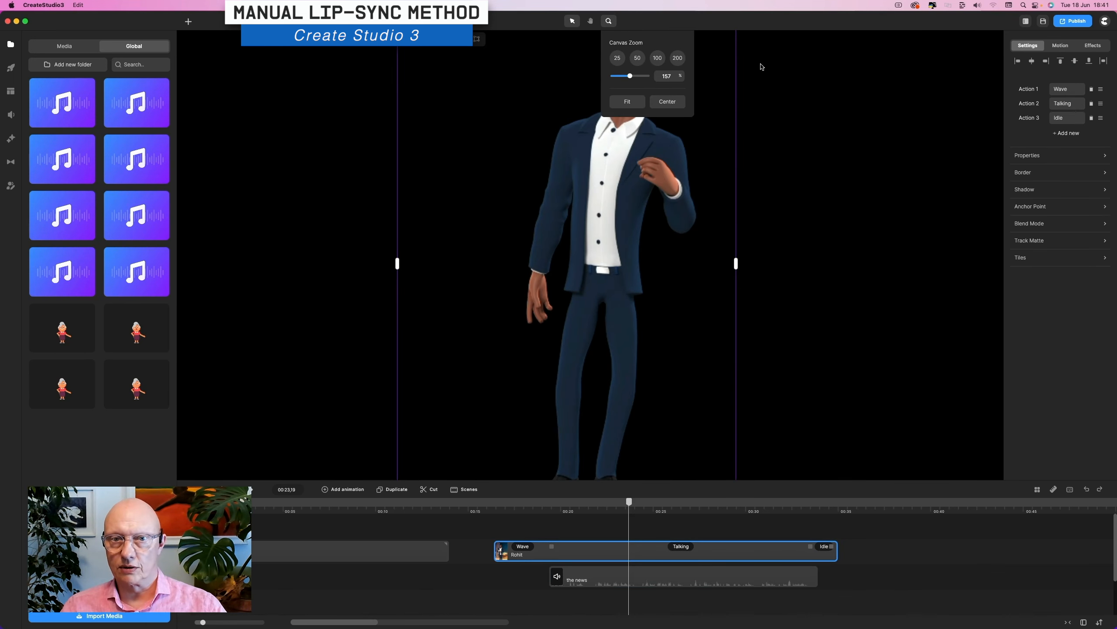
click(591, 22)
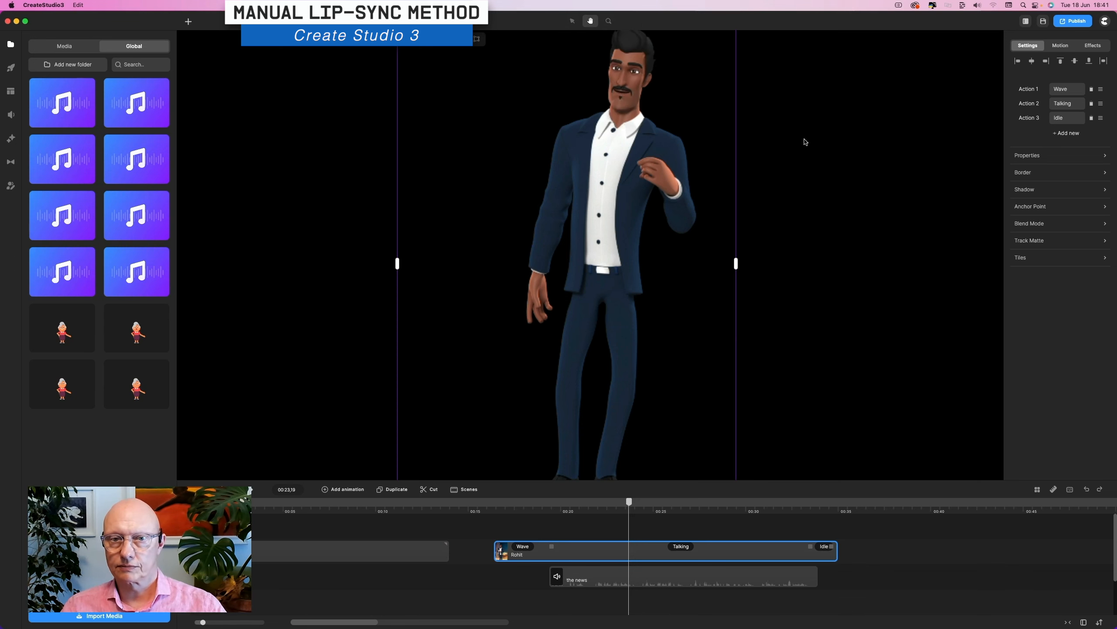
drag(791, 123, 758, 217)
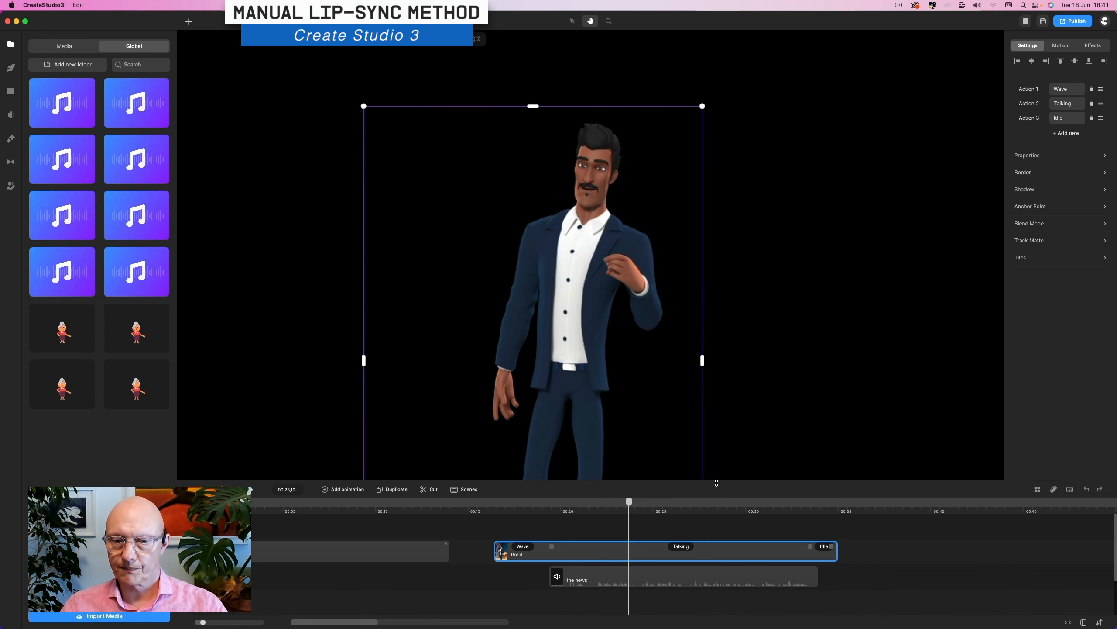
click(590, 512)
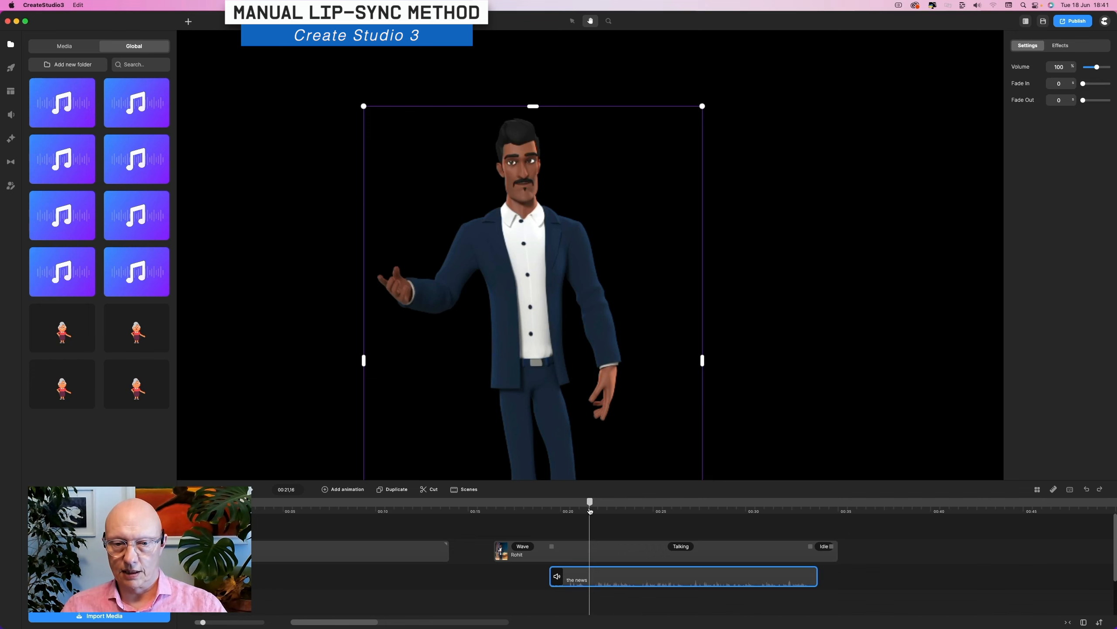
click(551, 507)
key(space)
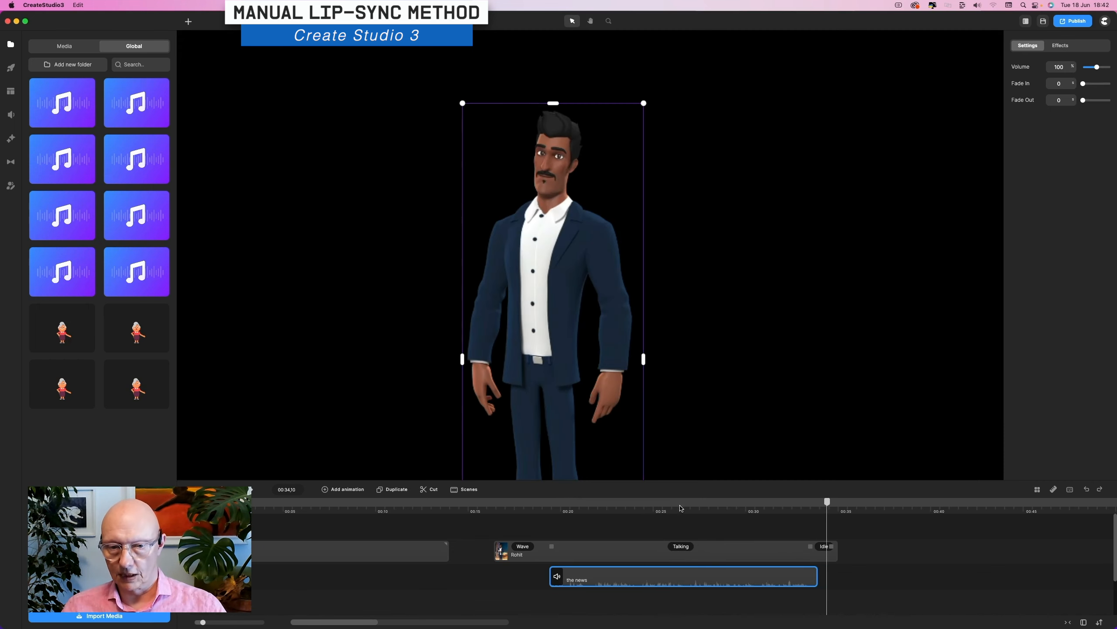
- Split the news audio clip at its first two pauses, at 00:21,19 and 00:24,07
click(589, 507)
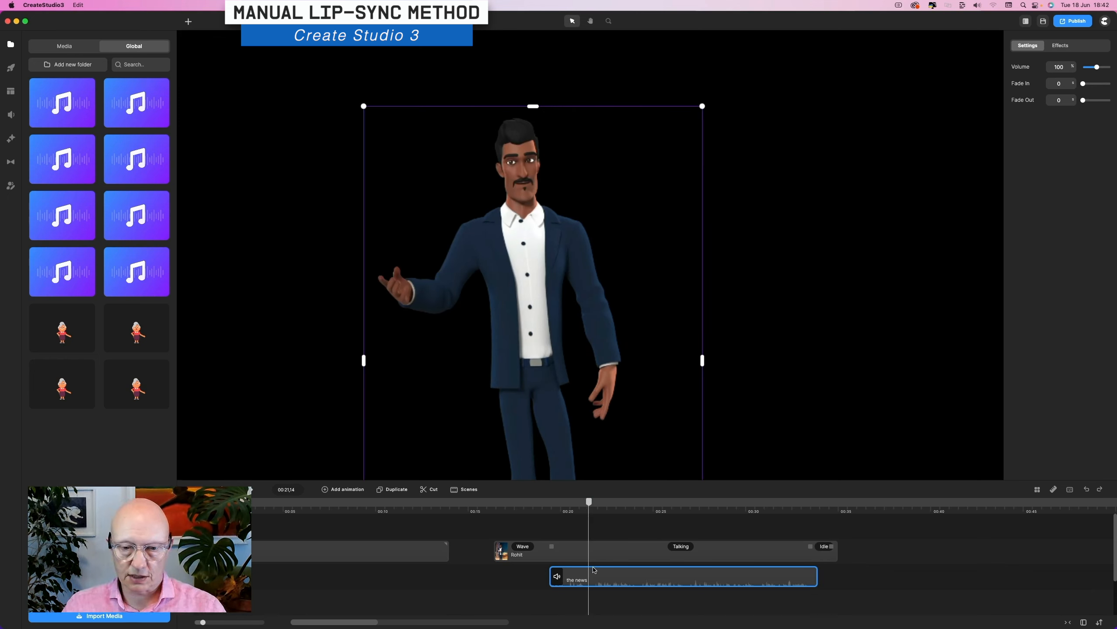
click(599, 509)
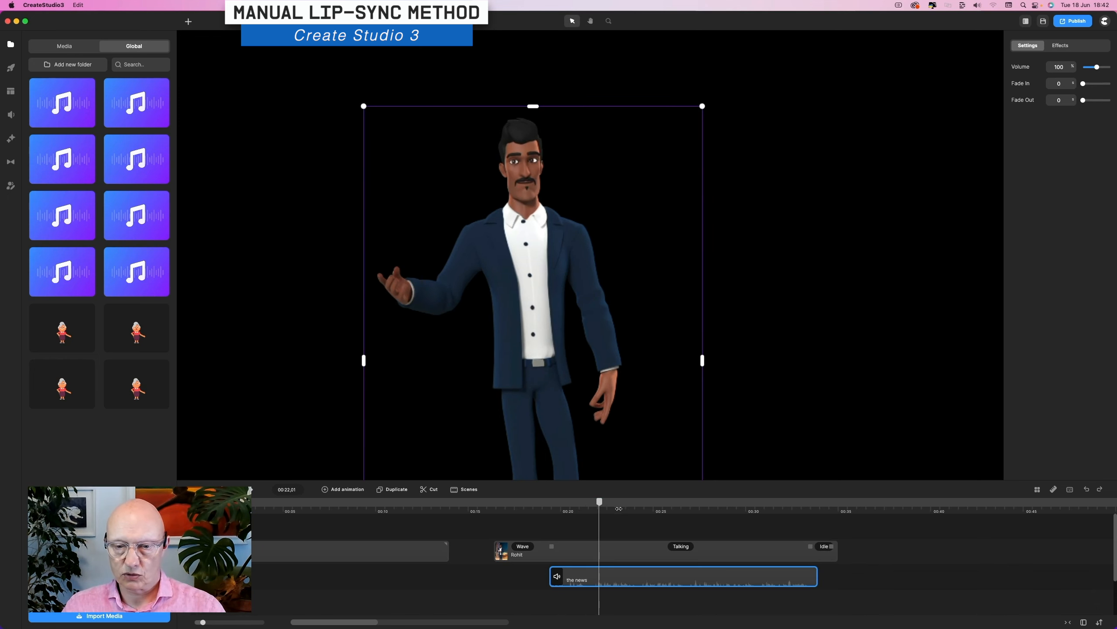
scroll(633, 510, up, 4)
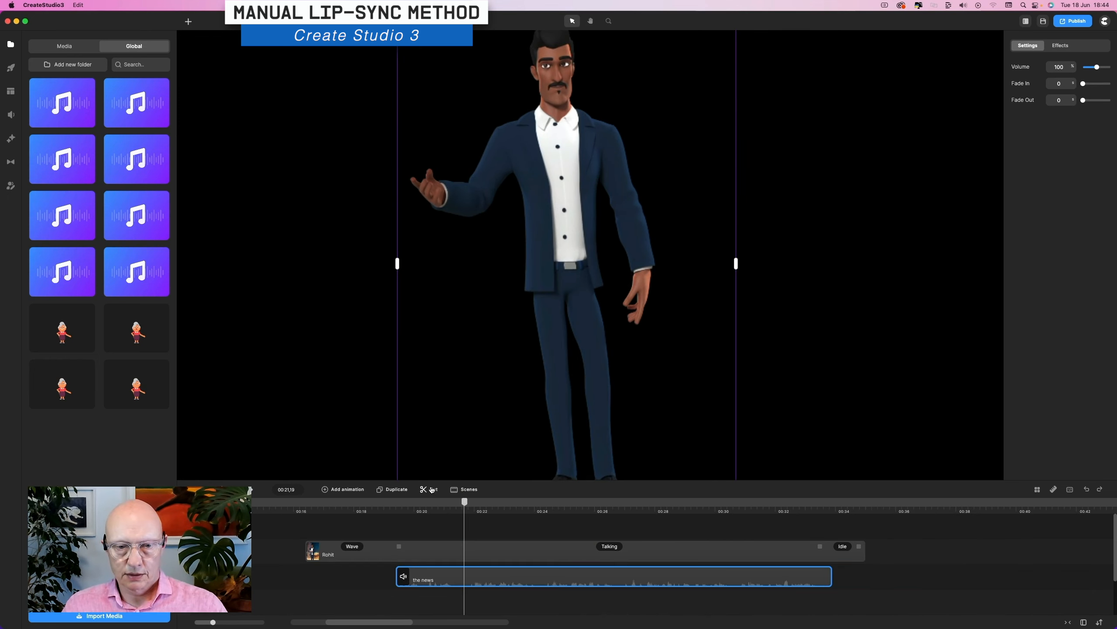
click(430, 489)
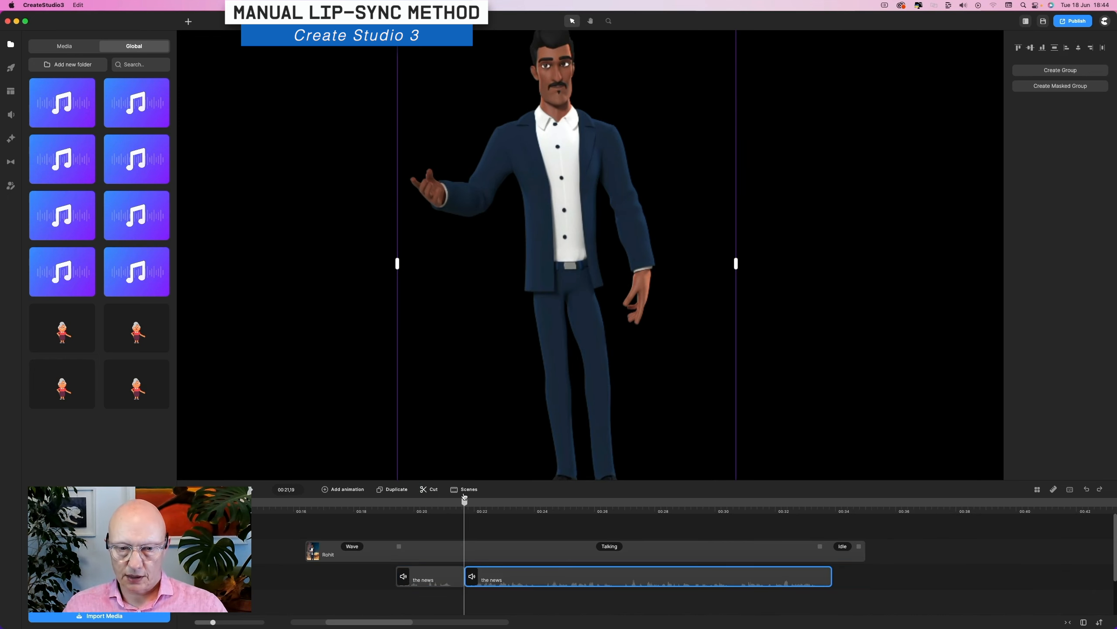
click(537, 511)
click(541, 510)
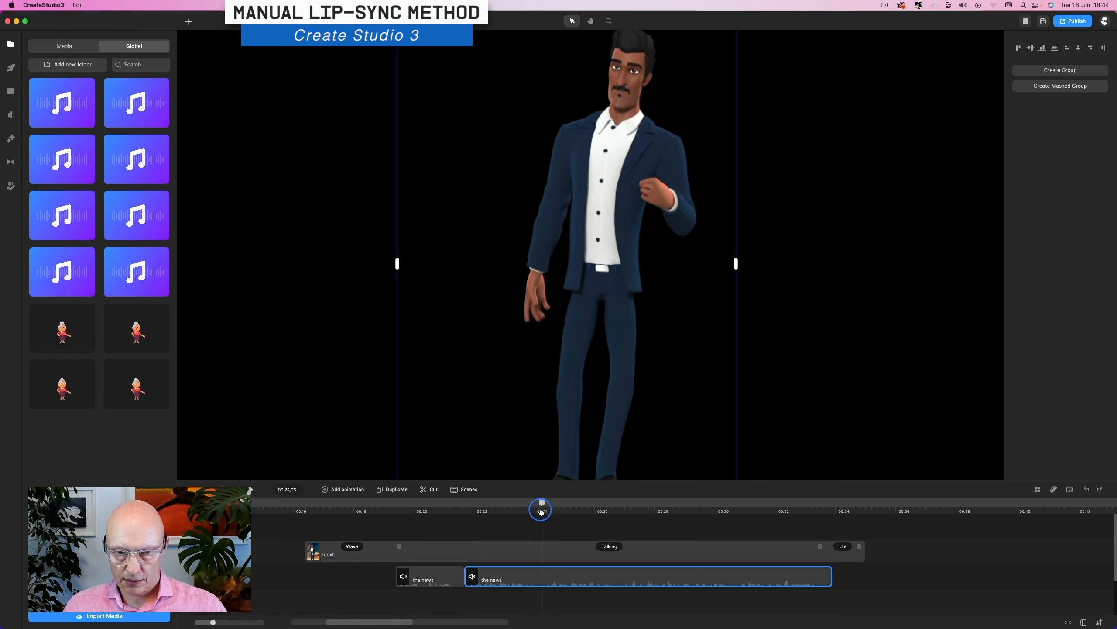
drag(542, 511, 543, 510)
click(433, 490)
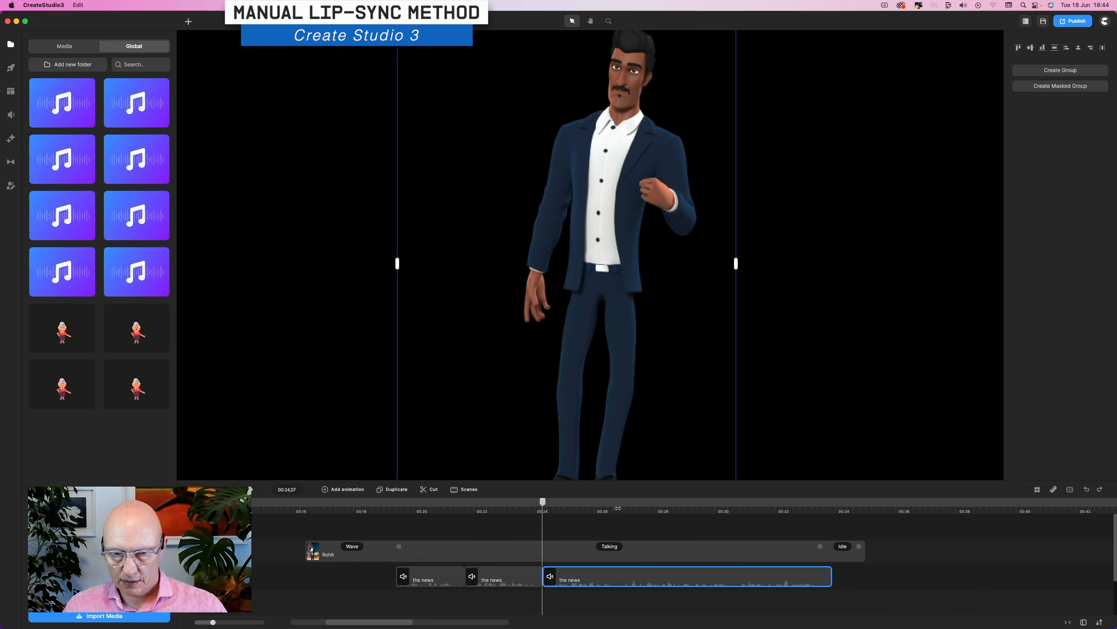
- Split the remaining news audio at the next two pauses, at 00:26,21 and 00:30,15
key(space)
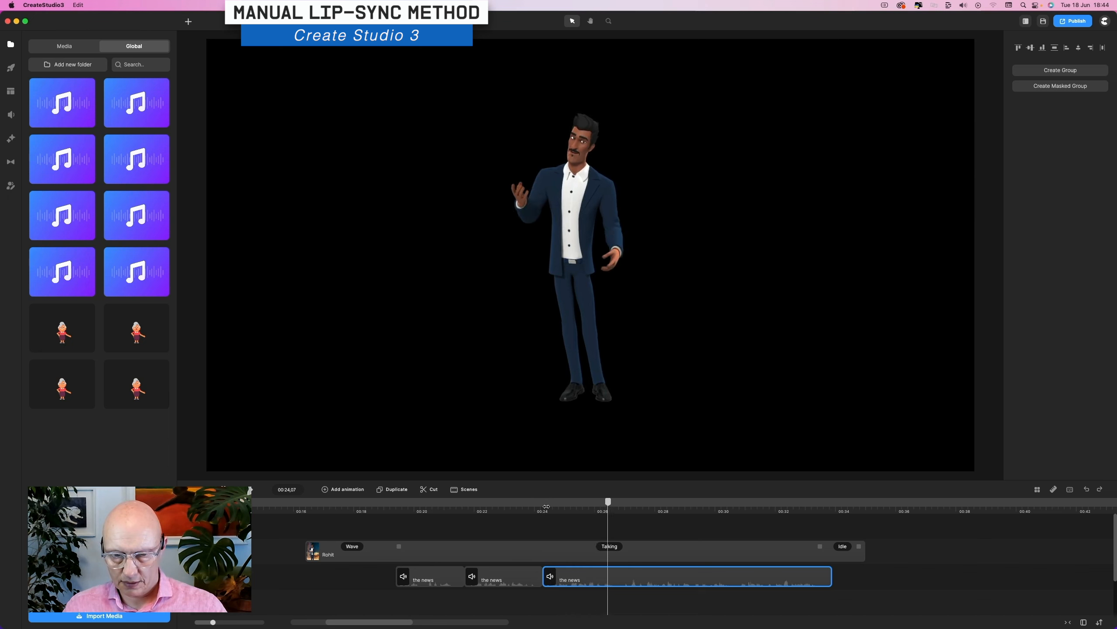
key(space)
click(617, 510)
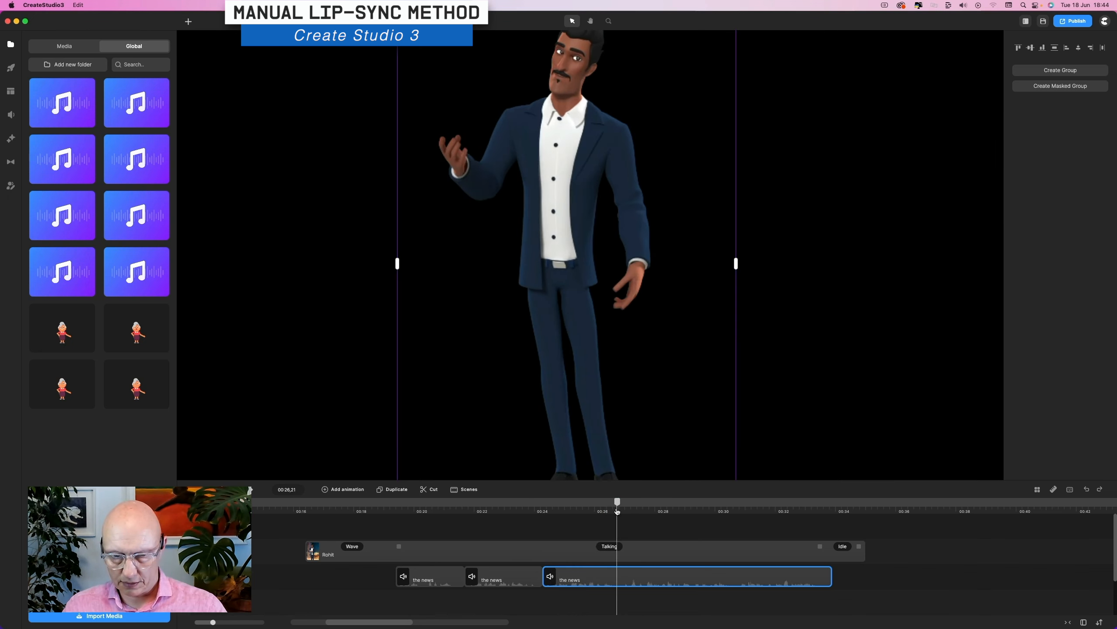
click(434, 489)
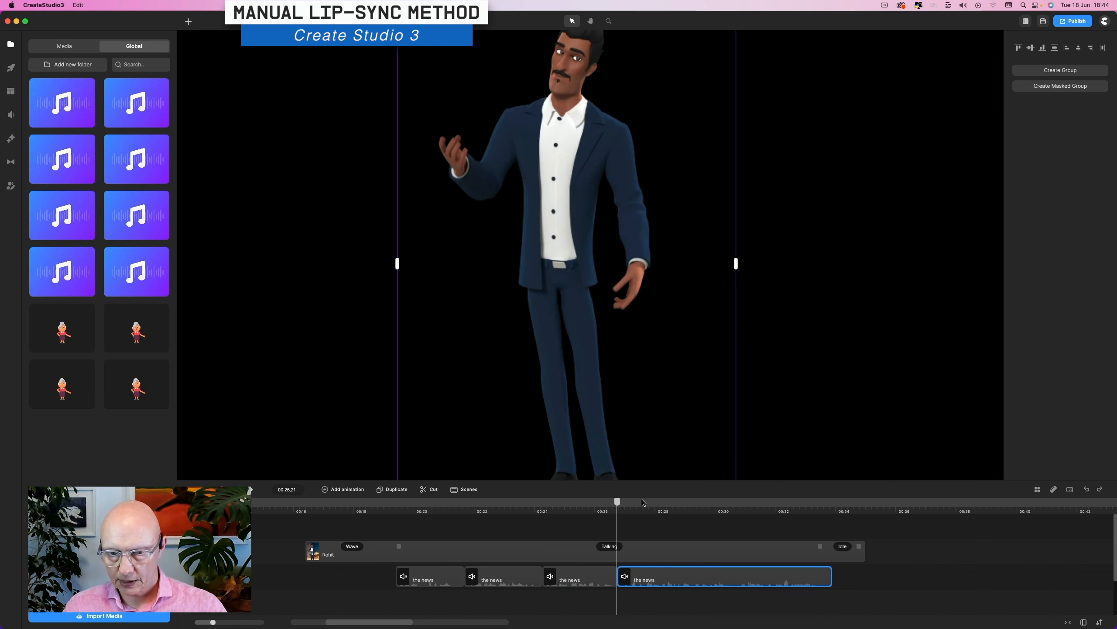
click(731, 509)
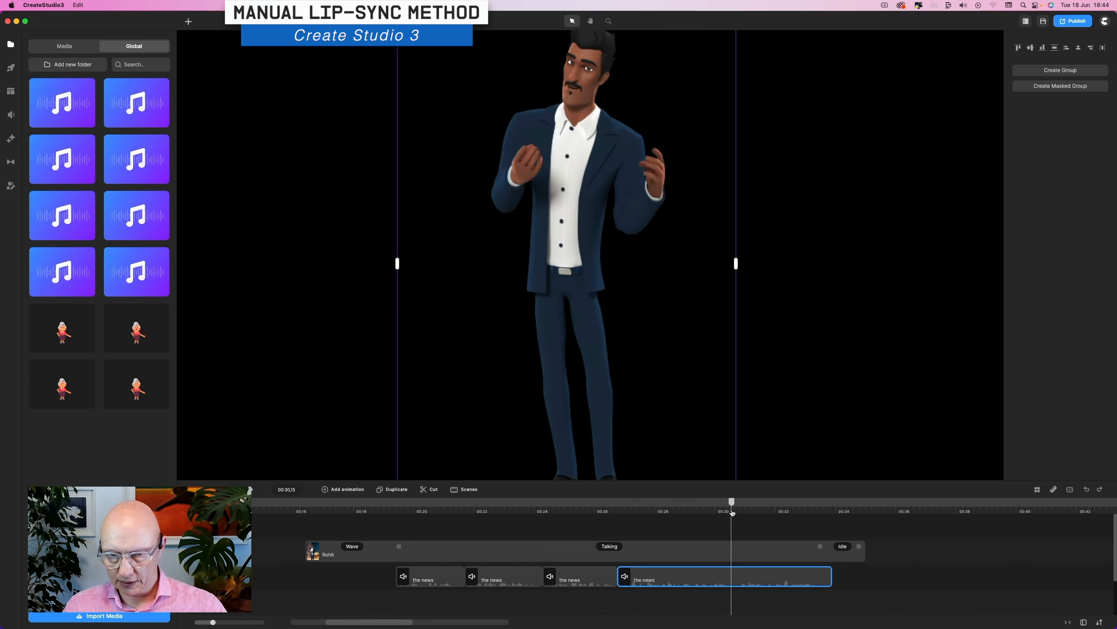
click(434, 489)
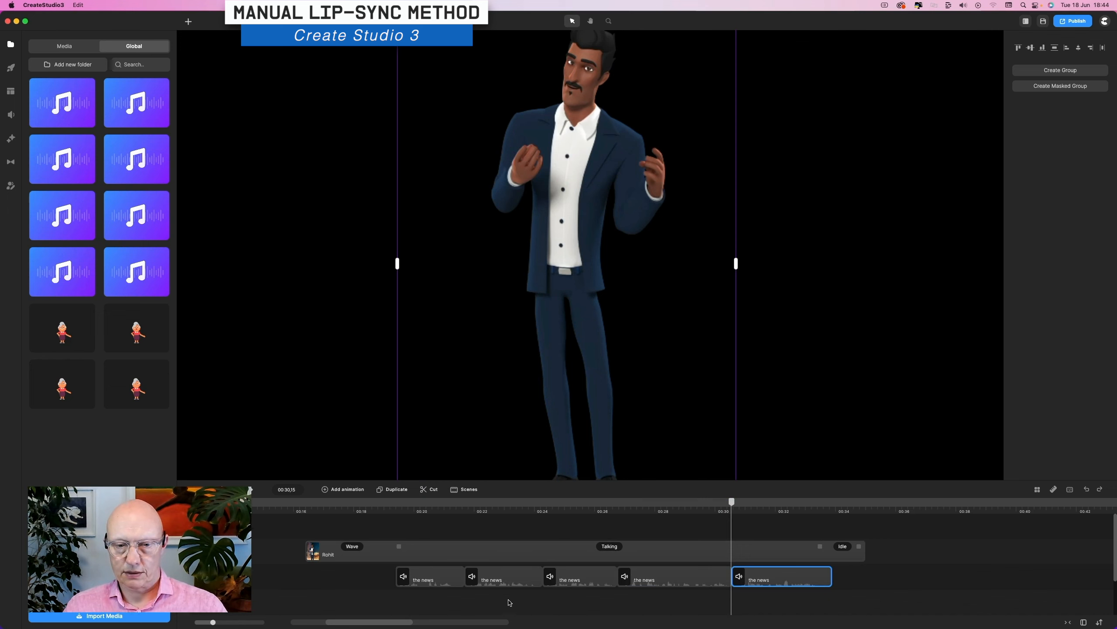
- Shift the last four news audio segments to the right, leaving a gap between each of the five segments
click(506, 585)
drag(506, 584, 791, 579)
drag(612, 605, 790, 579)
drag(791, 579, 814, 576)
drag(716, 601, 854, 577)
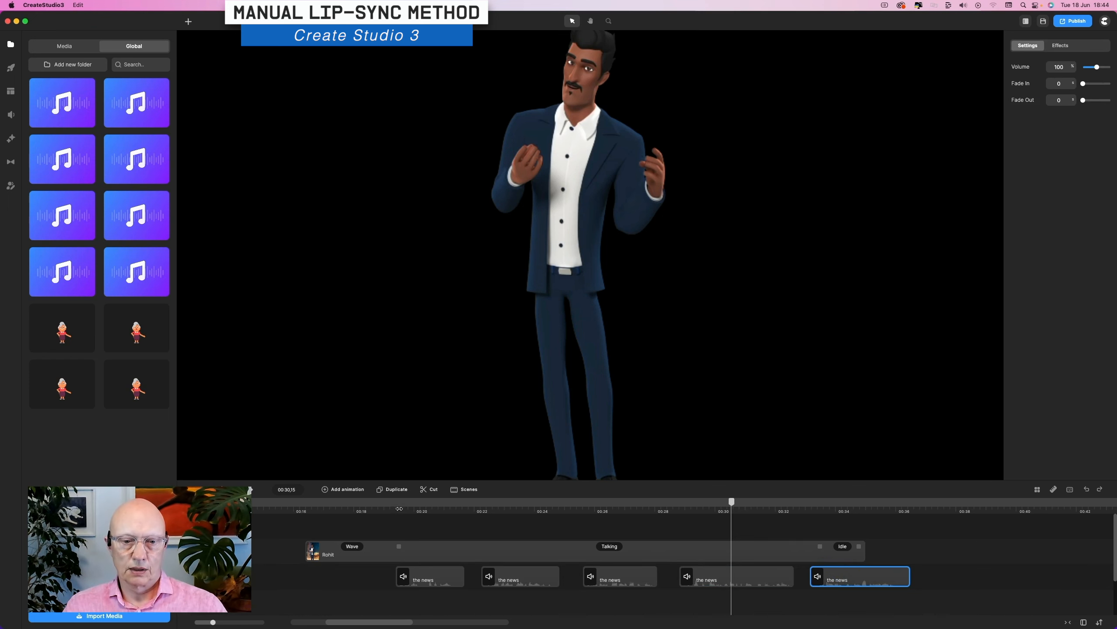
- Play from the first news segment and widen the gaps by moving the four following segments slightly further along
click(397, 504)
key(space)
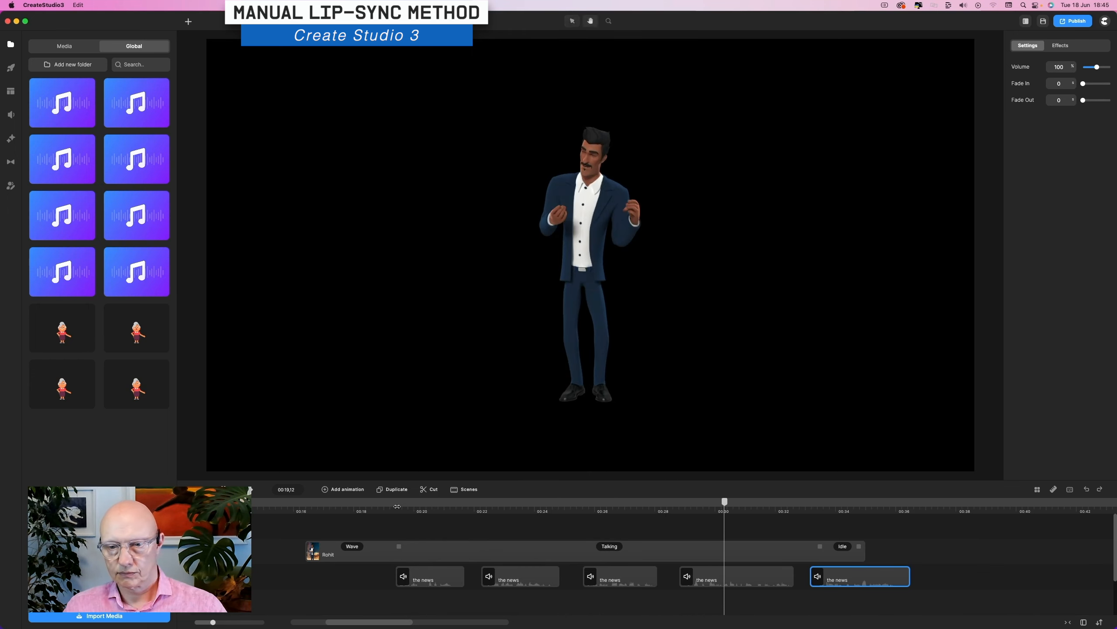
drag(844, 577, 867, 577)
drag(768, 577, 782, 576)
drag(639, 577, 648, 578)
drag(541, 575, 553, 575)
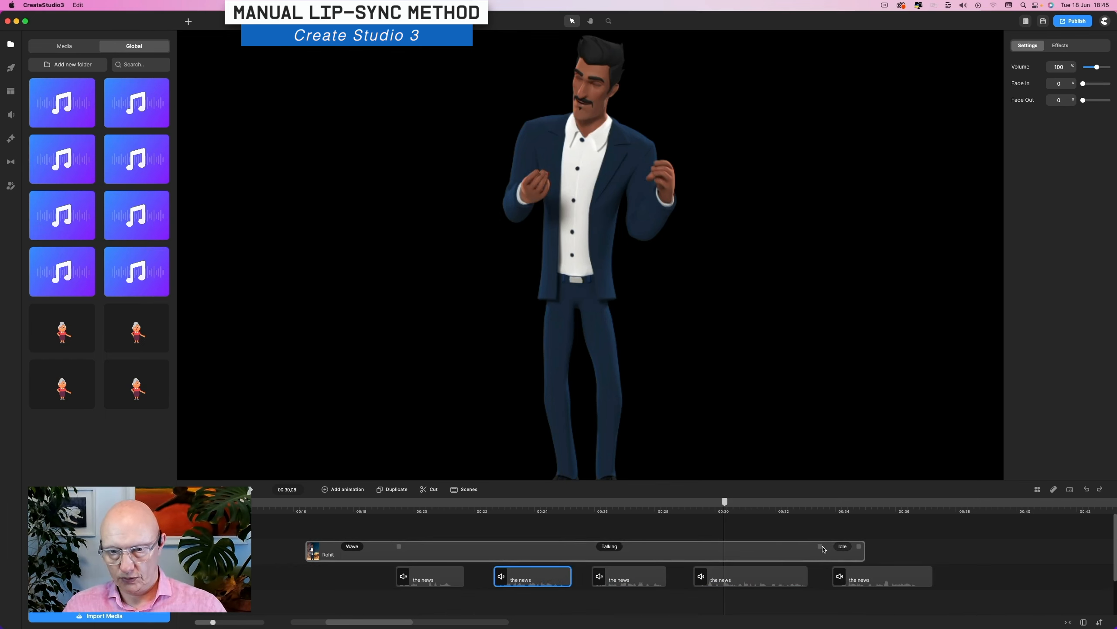
- Lengthen Rohit's Talking action over the last news segment and shorten it back to end just before that segment starts
drag(820, 546, 885, 544)
click(886, 544)
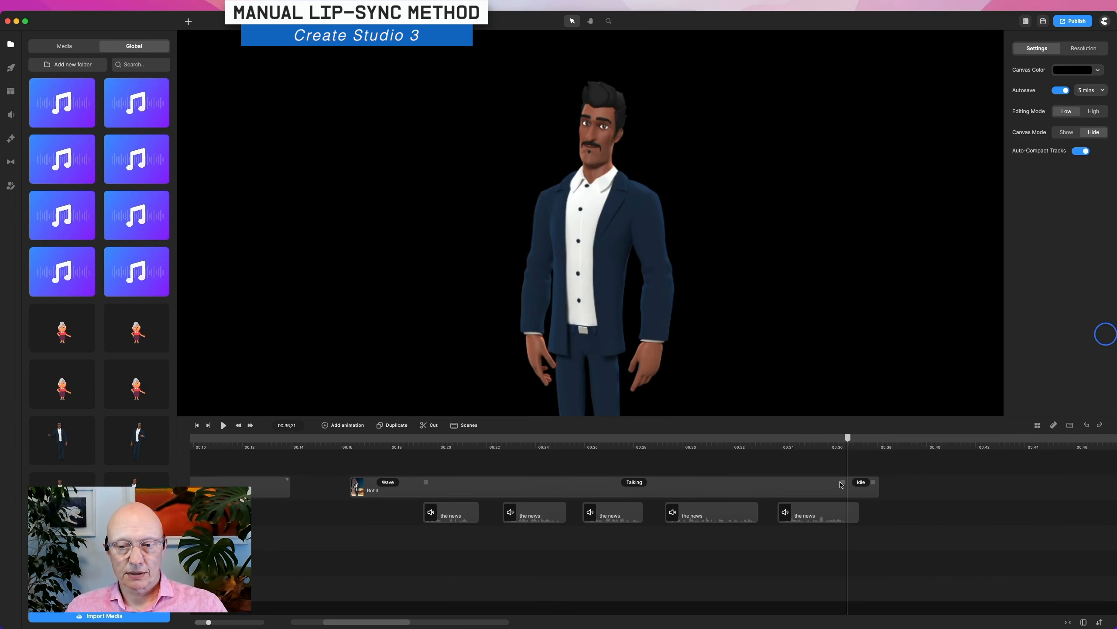
click(815, 483)
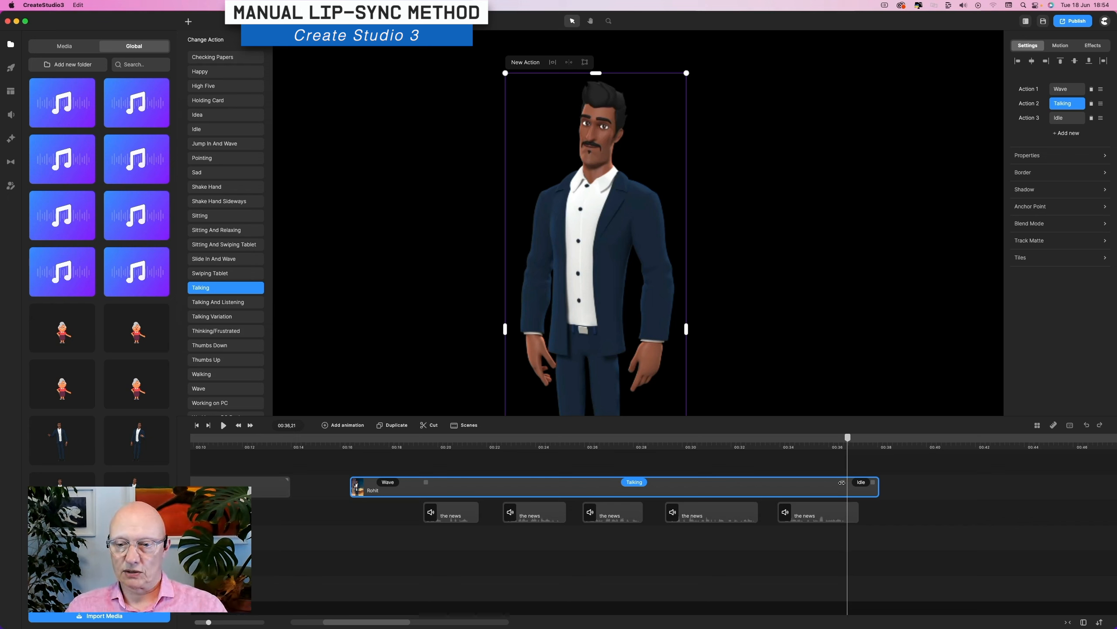
click(841, 482)
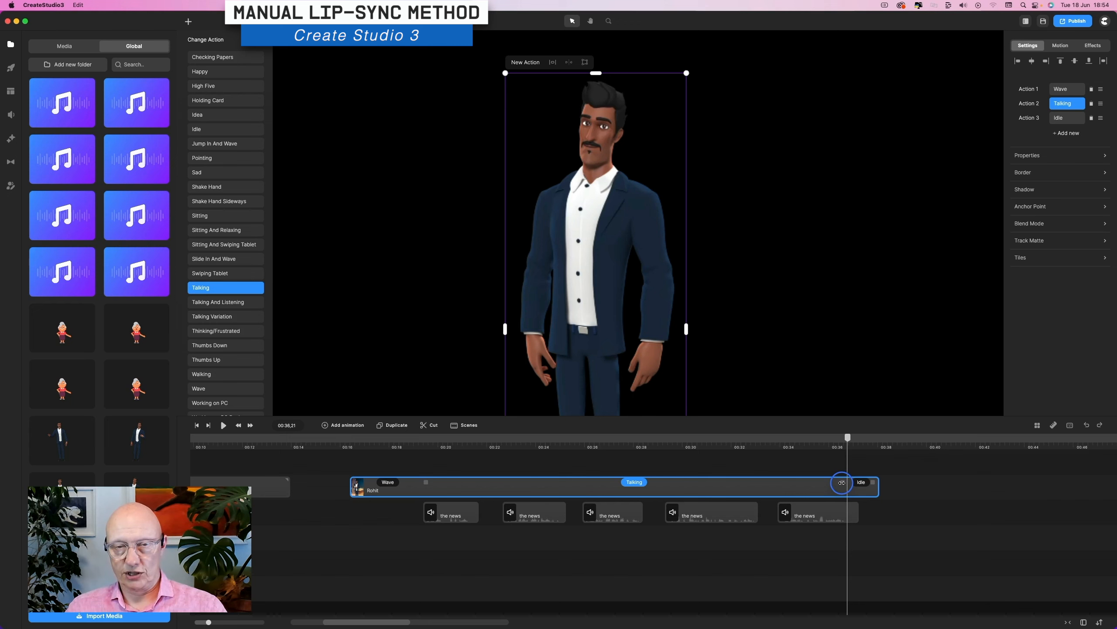
drag(841, 483, 777, 484)
drag(778, 484, 772, 482)
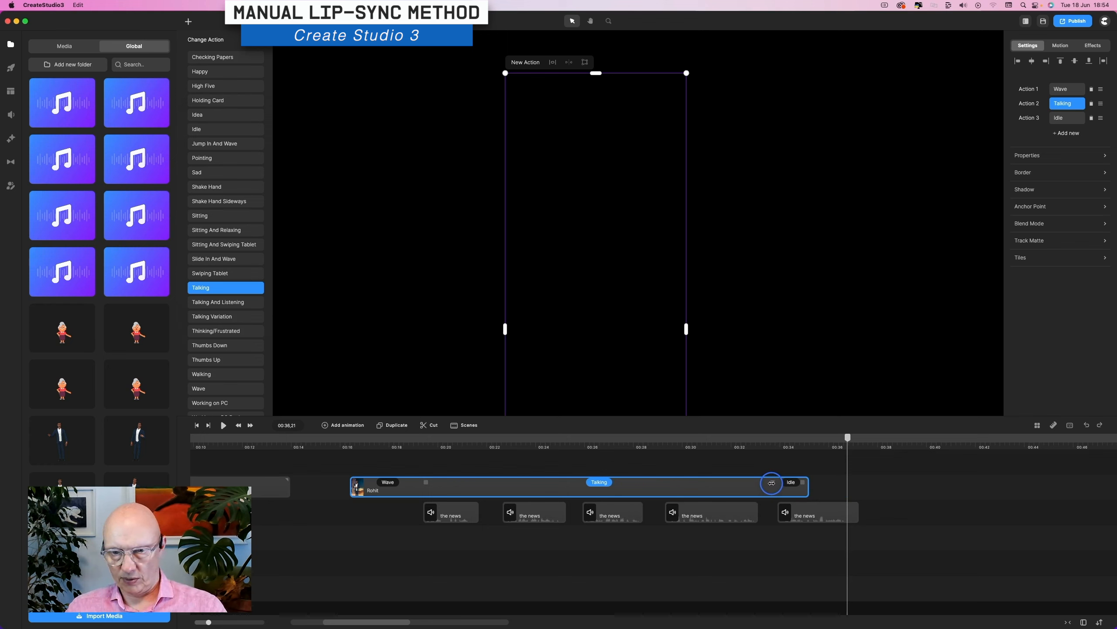
drag(771, 483, 774, 482)
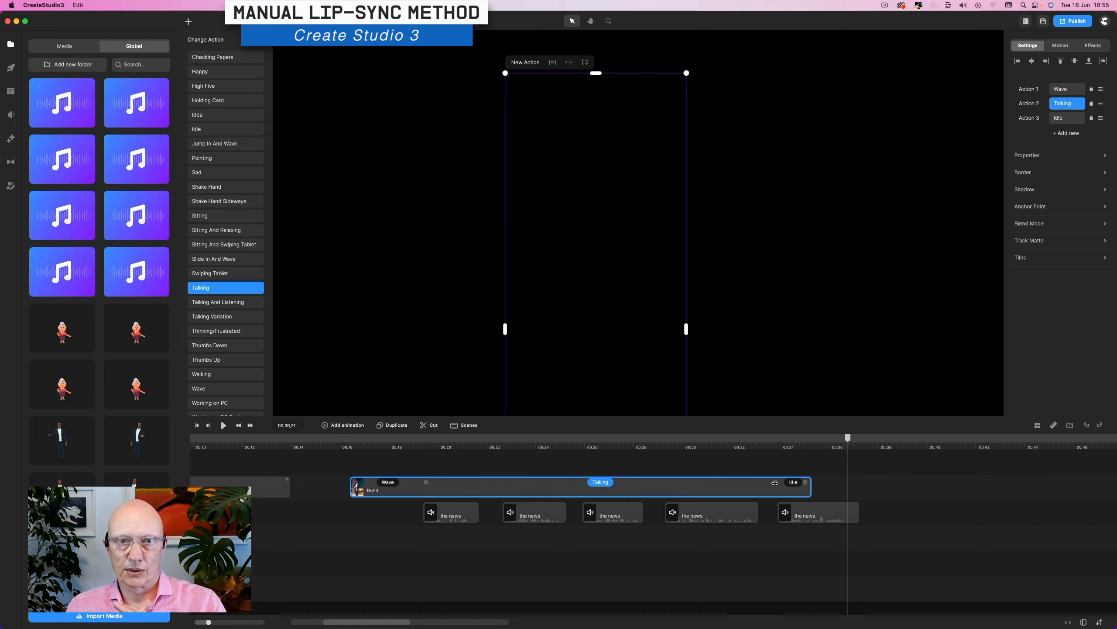
- Take a snapshot of Rohit at the end of the first news segment, 00:21,19, and place it above his layer there
click(479, 443)
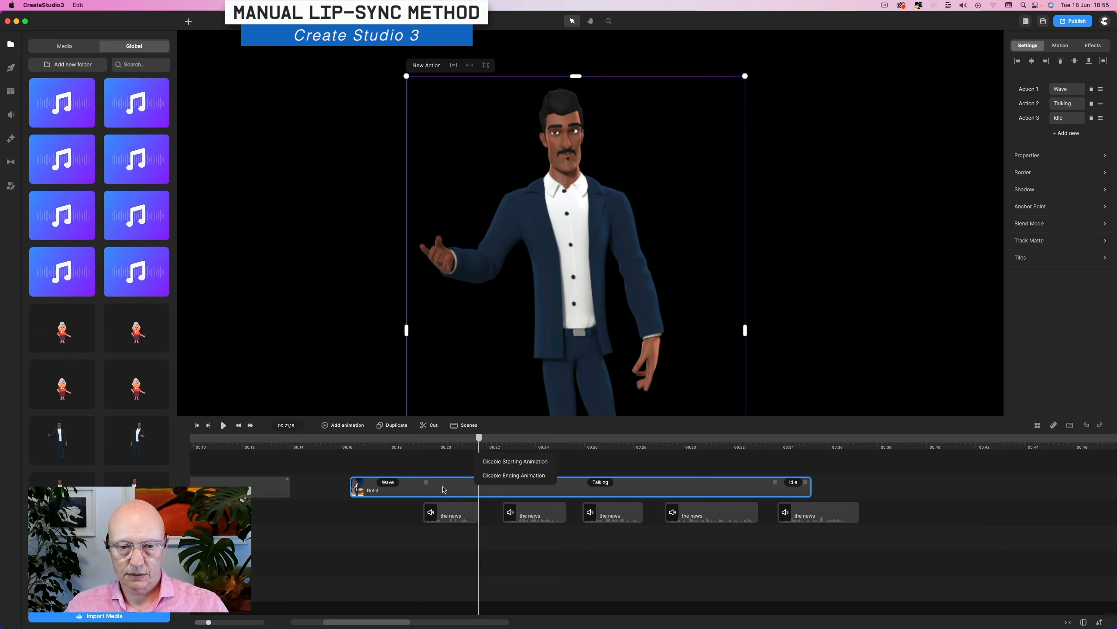
right_click(466, 490)
click(480, 466)
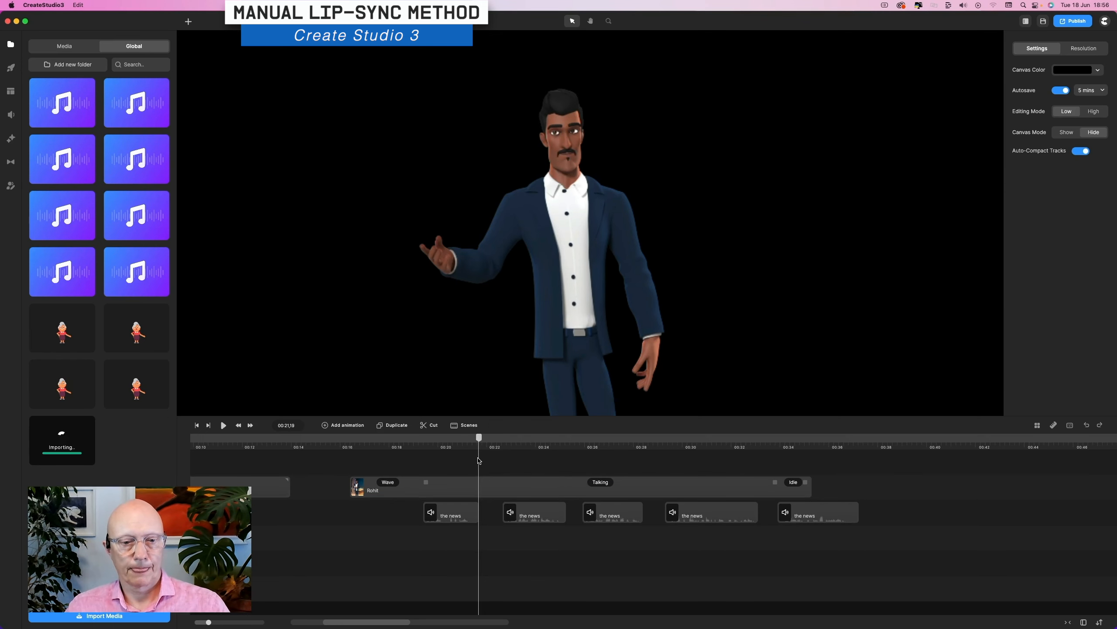
drag(62, 440, 502, 461)
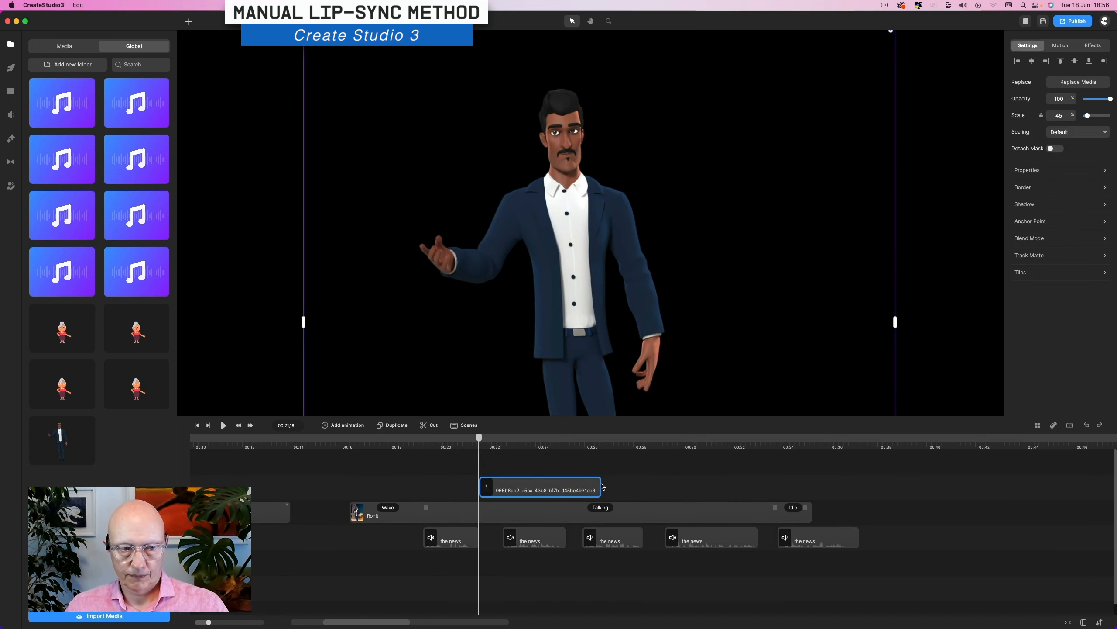
- Trim the first snapshot to the gap, cut Rohit at 00:21,19 and shift his remaining part to the second news segment's start
drag(602, 485, 503, 486)
click(497, 509)
click(425, 425)
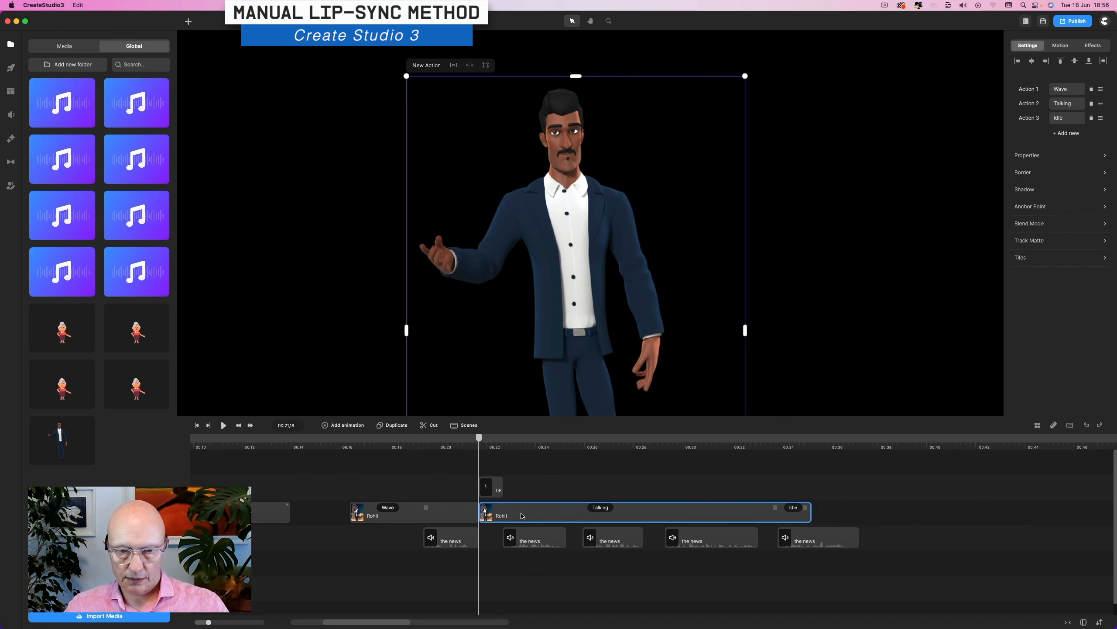
drag(522, 516, 543, 516)
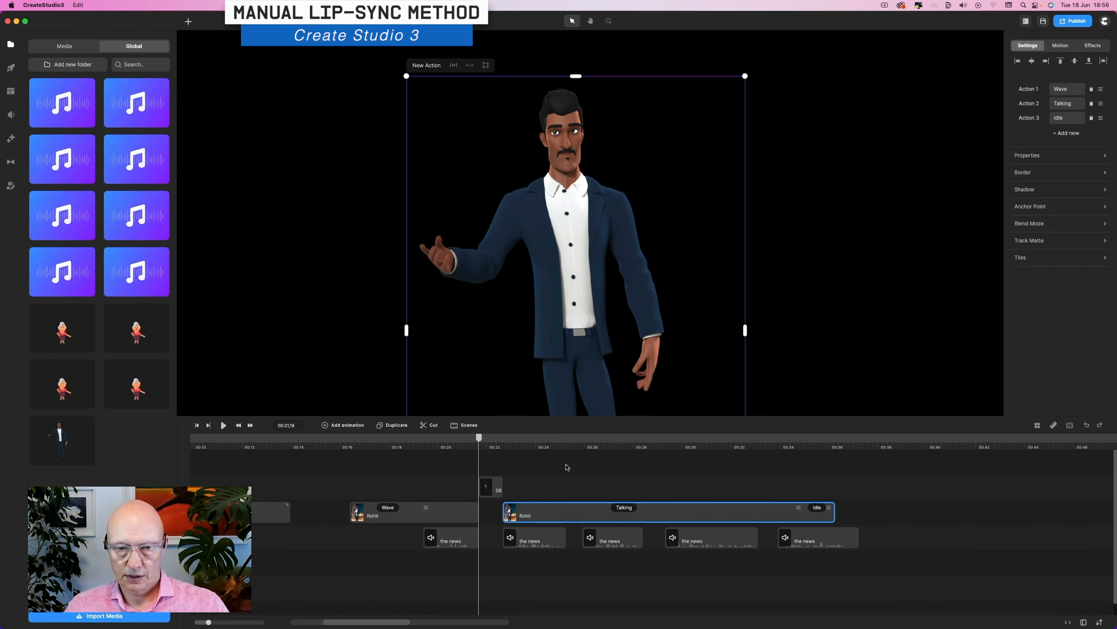
- Take a snapshot of Rohit at the end of the second news segment, 00:25,06, and place it above his layer there
click(567, 445)
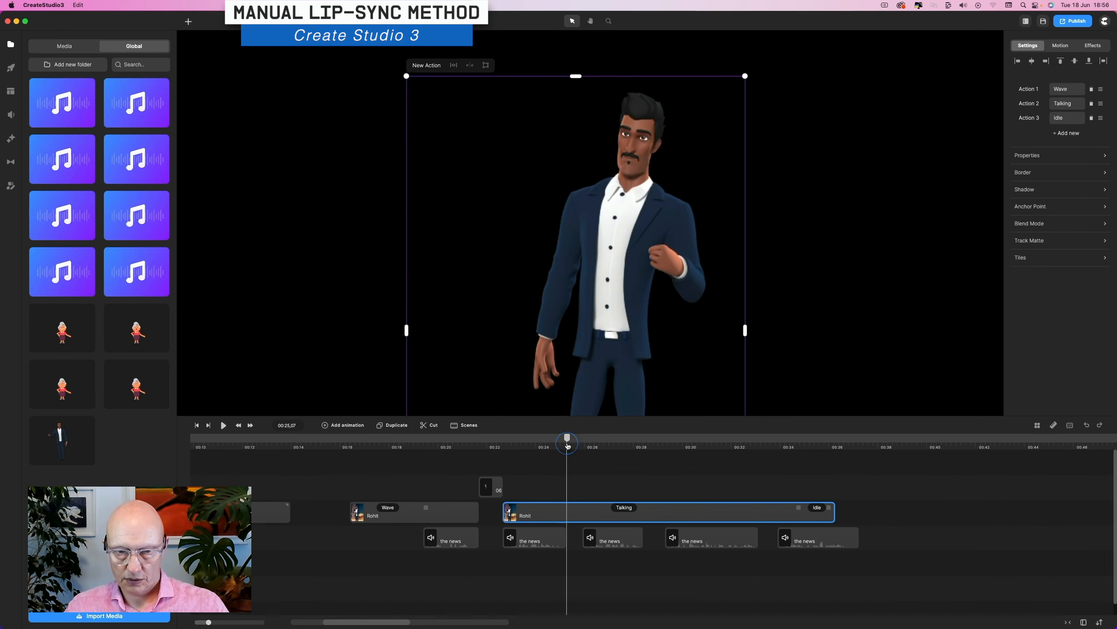
scroll(568, 442, up, 5)
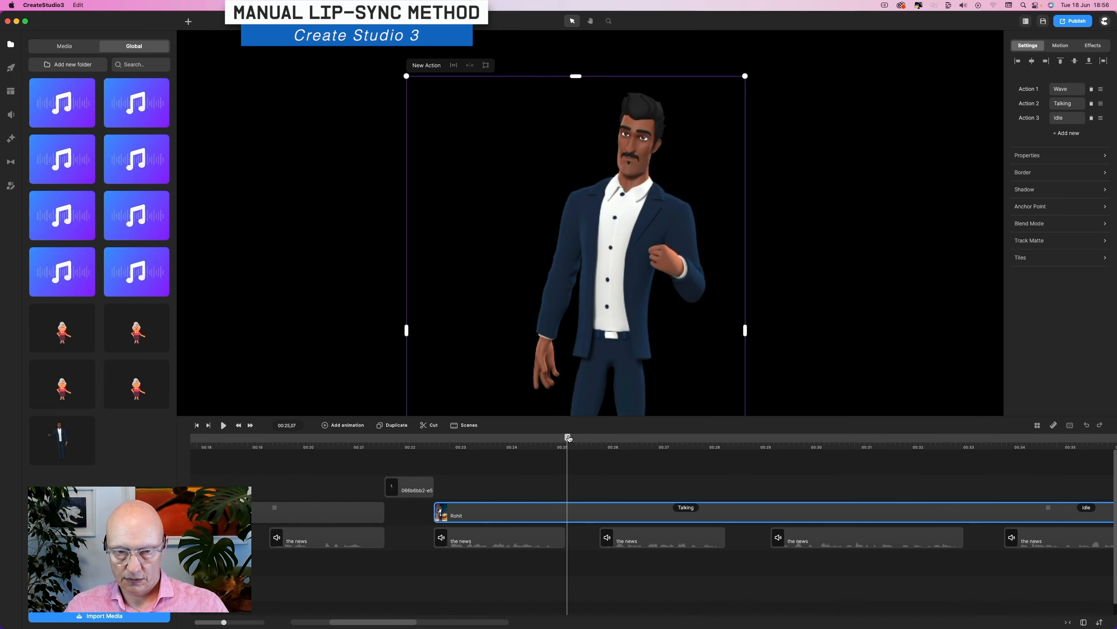
drag(568, 437, 565, 437)
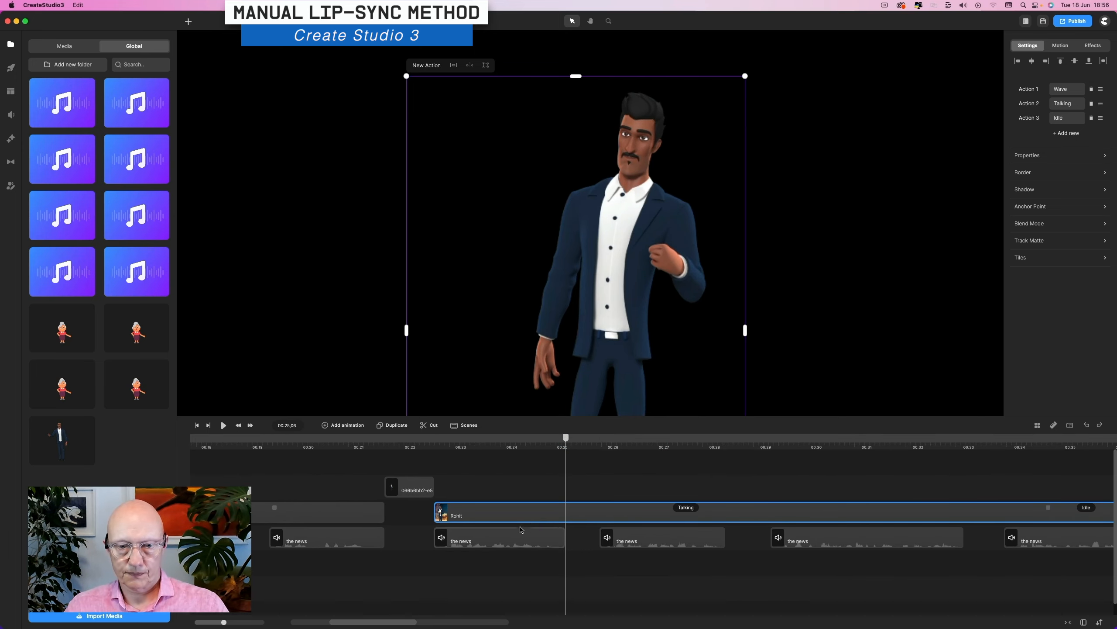
right_click(534, 514)
click(550, 494)
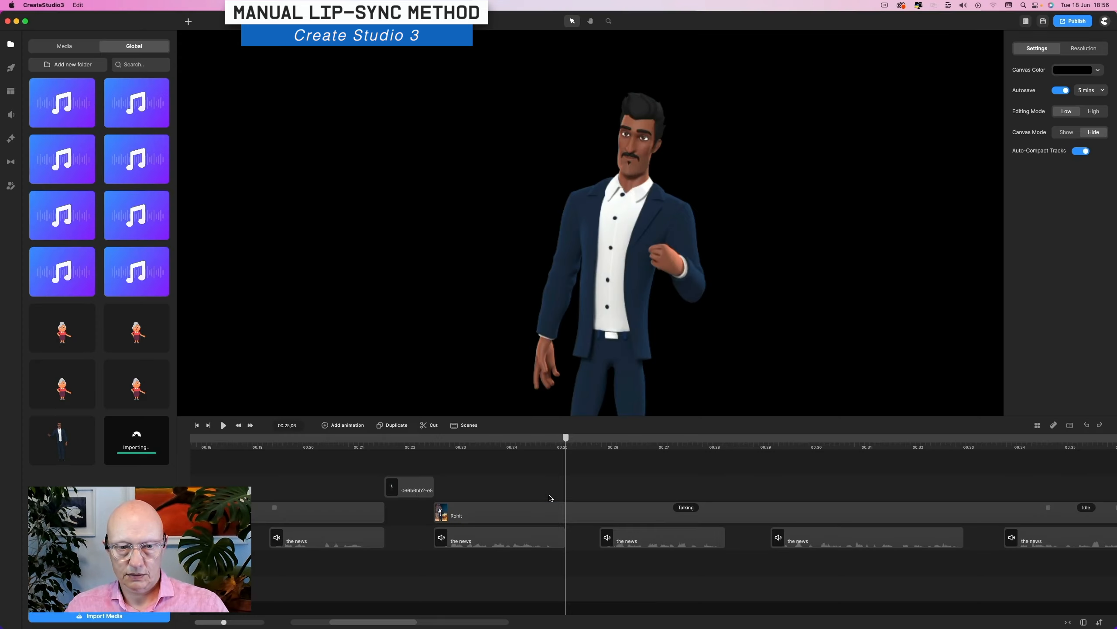
drag(132, 443, 588, 487)
- Trim the second snapshot to the gap, cut Rohit at 00:25,06 and shift his remaining part to the third news segment's start
drag(817, 483, 599, 484)
click(598, 514)
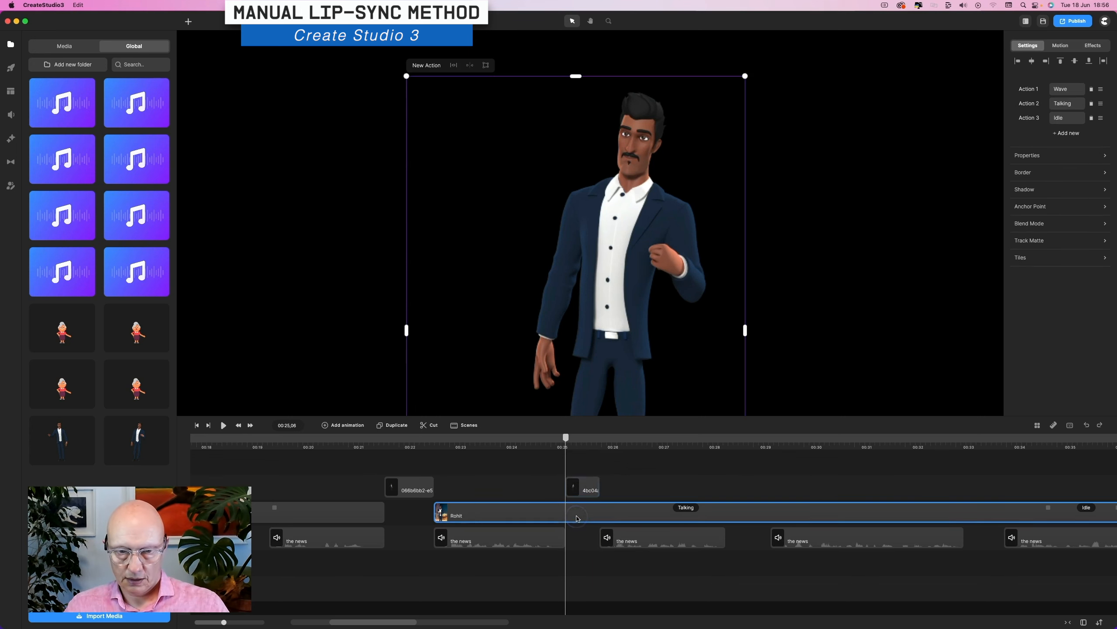
drag(602, 509, 634, 509)
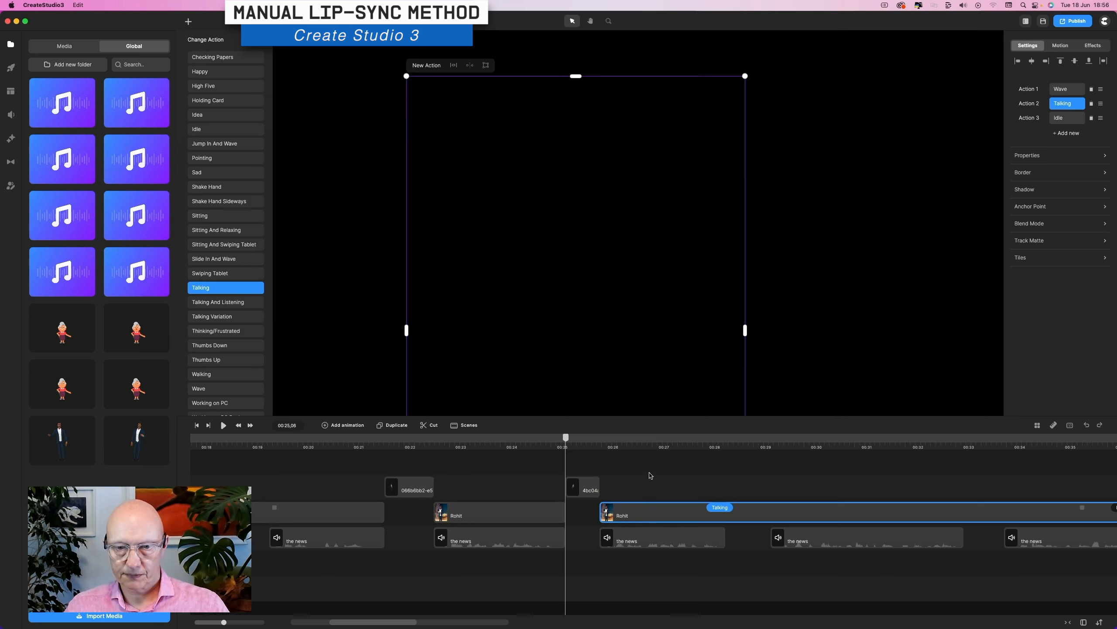
- Take a snapshot of Rohit at the end of the third news segment, 00:28,10, and place it above his layer there
click(722, 446)
drag(722, 438, 725, 440)
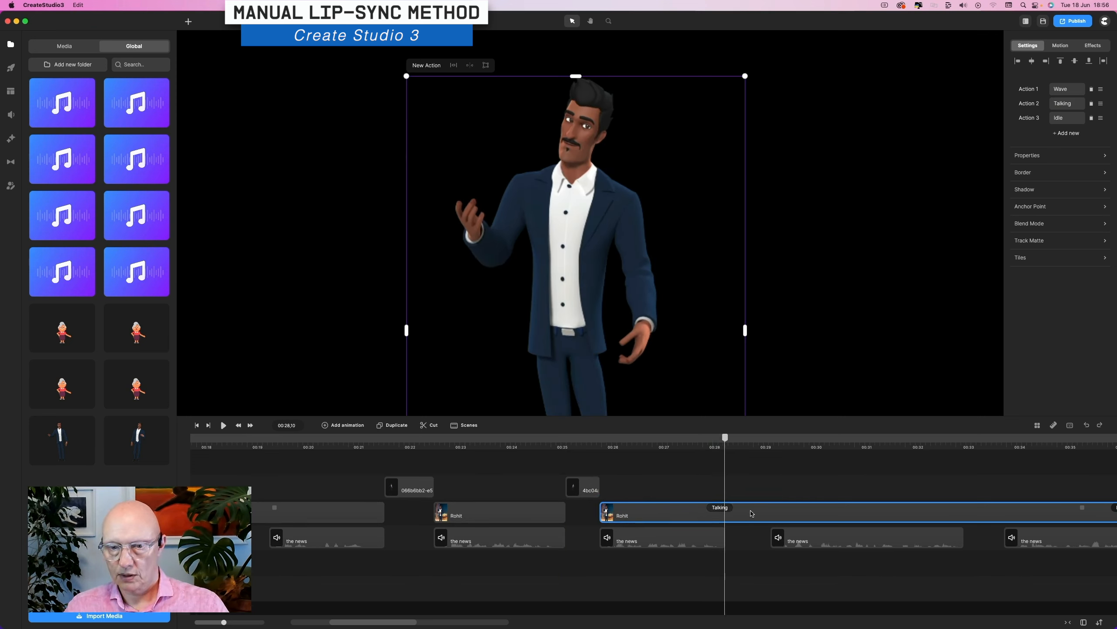
right_click(752, 512)
right_click(739, 519)
click(751, 493)
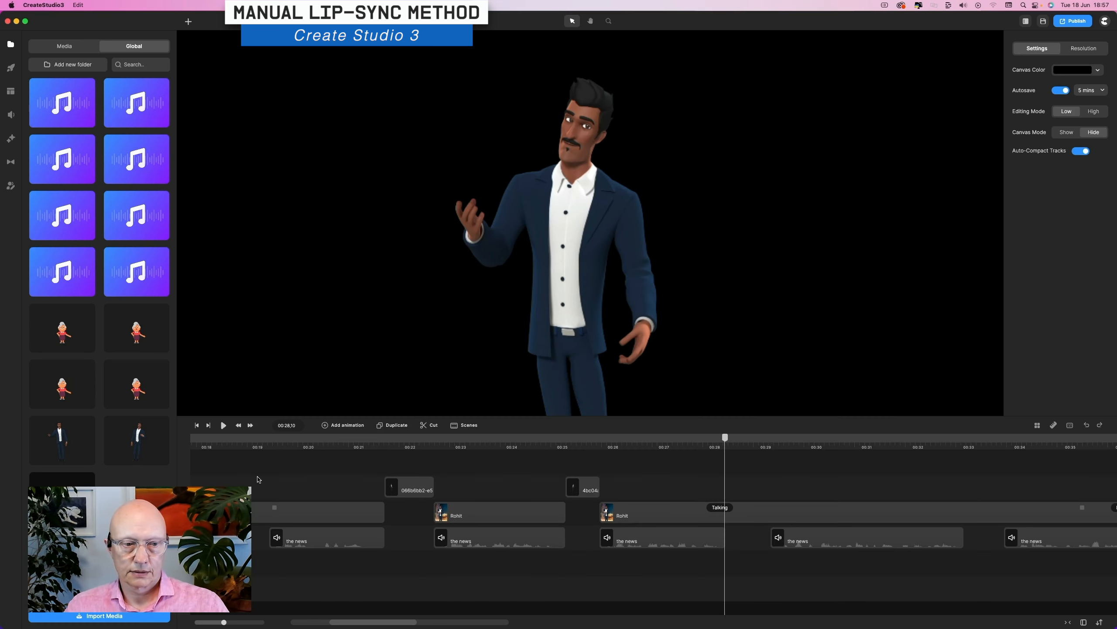
drag(62, 479, 744, 484)
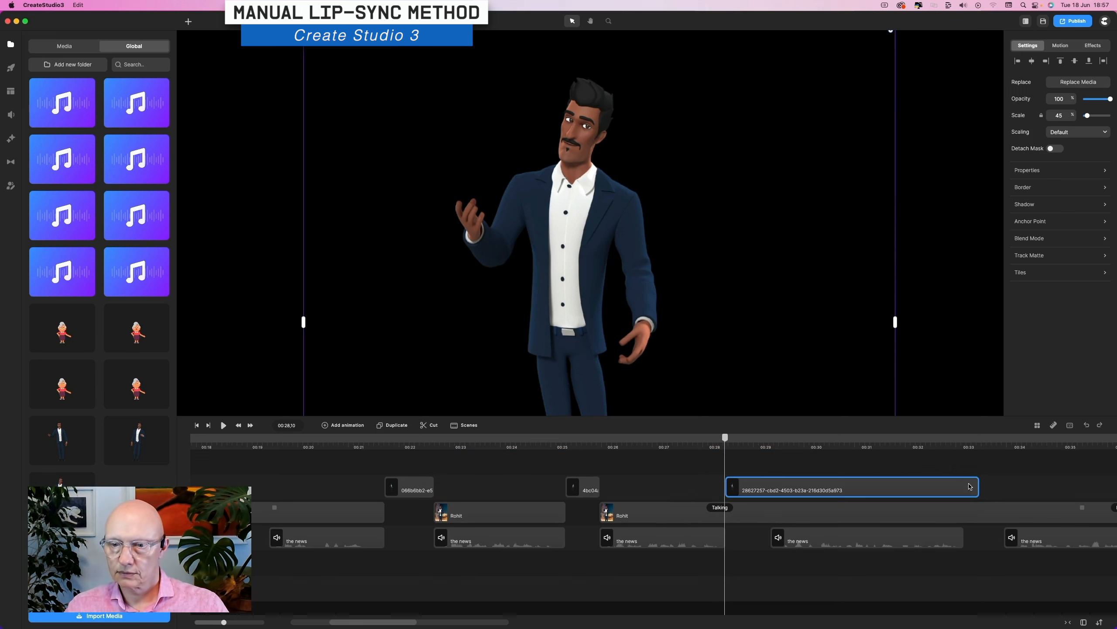
- Trim the third snapshot to the gap, cut Rohit at 00:28,10 and shift his remaining part to the fourth news segment's start
drag(977, 485, 770, 487)
click(768, 511)
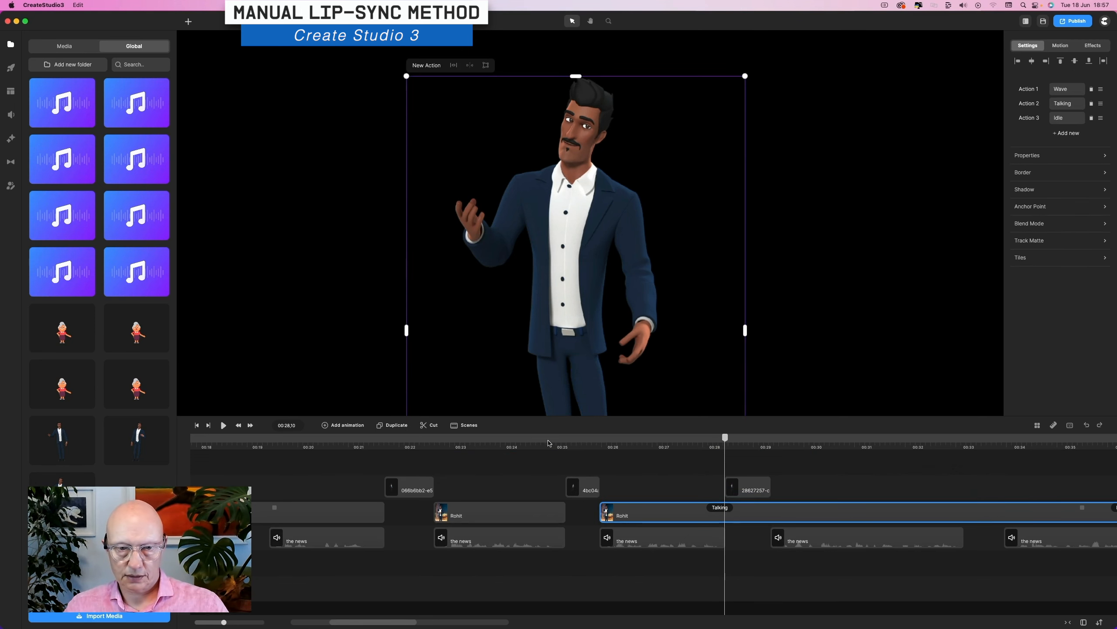
click(433, 426)
drag(822, 512, 863, 507)
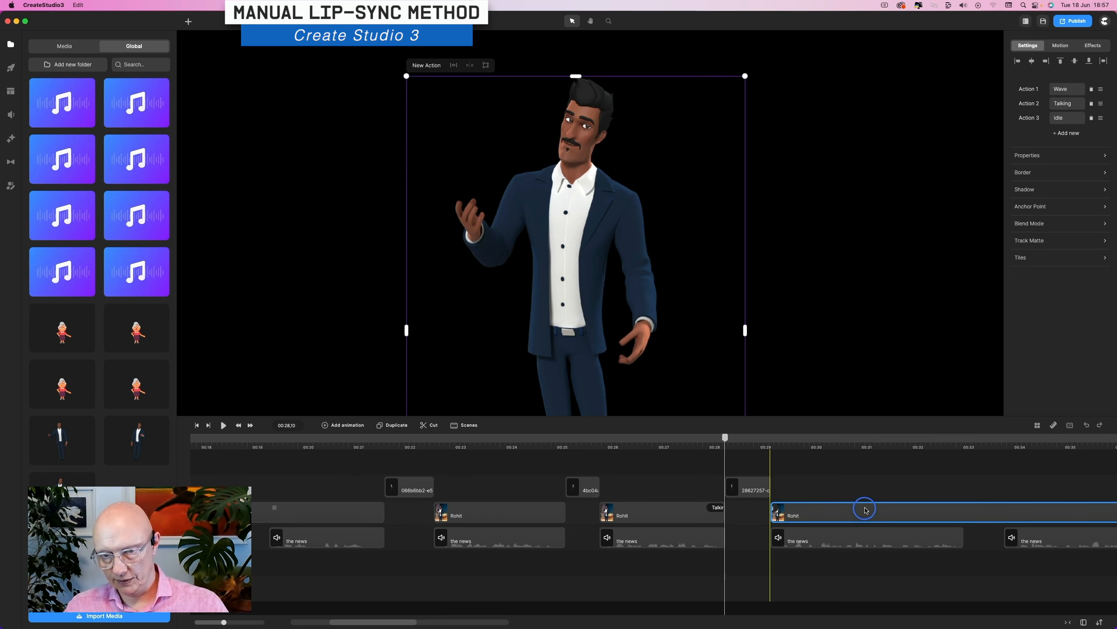
click(775, 508)
- Take a snapshot of Rohit at the end of the fourth news segment, 00:33,01, and place it above his layer there
click(960, 446)
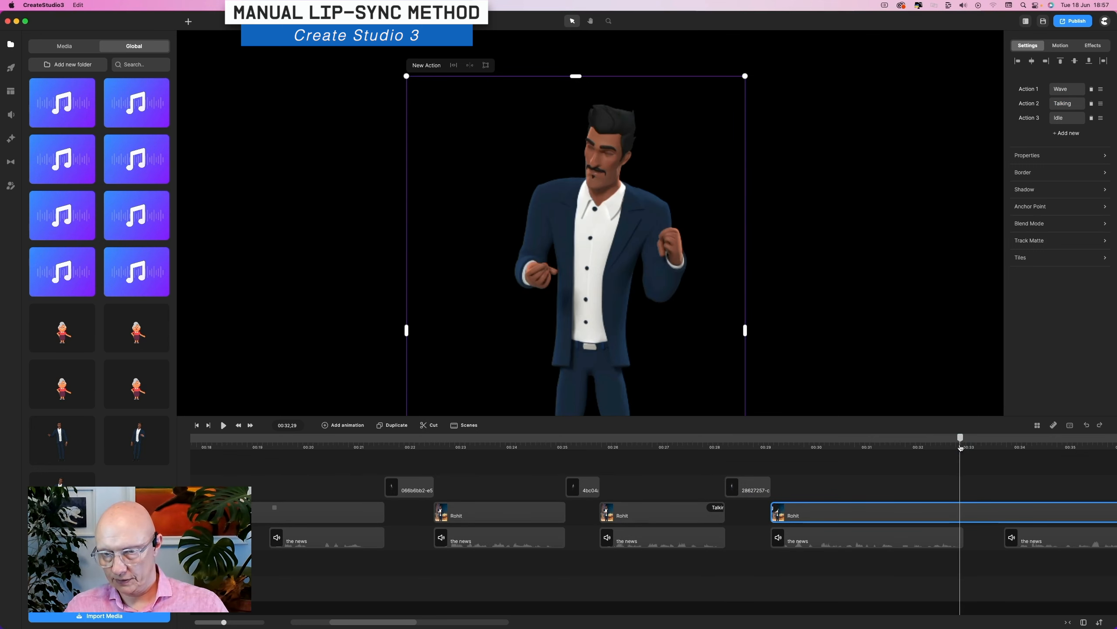
drag(960, 439, 963, 441)
right_click(957, 509)
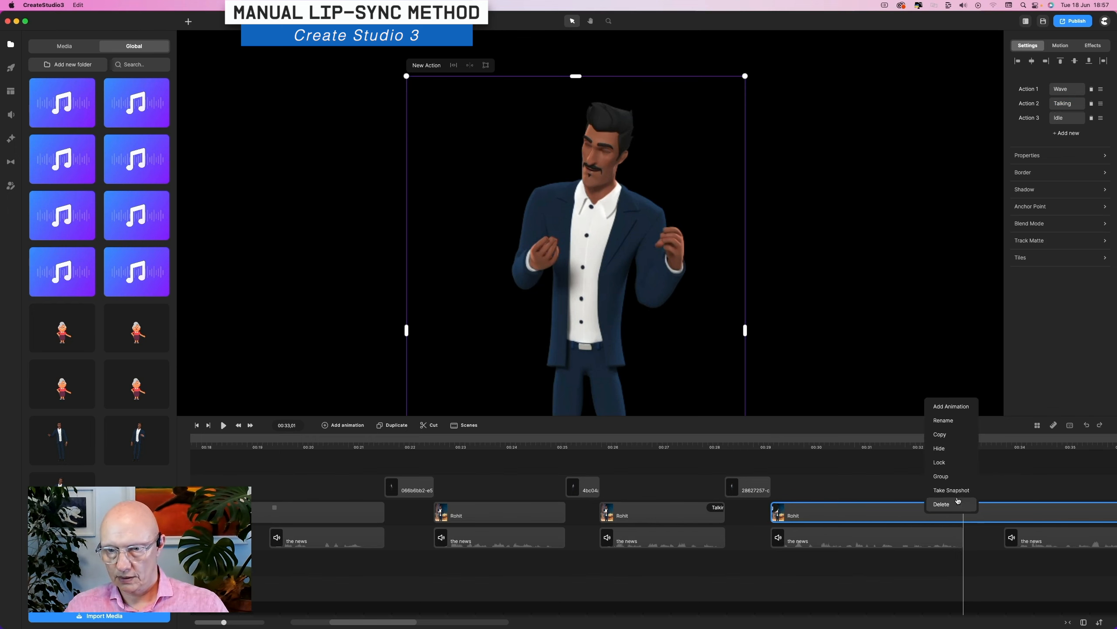
click(956, 492)
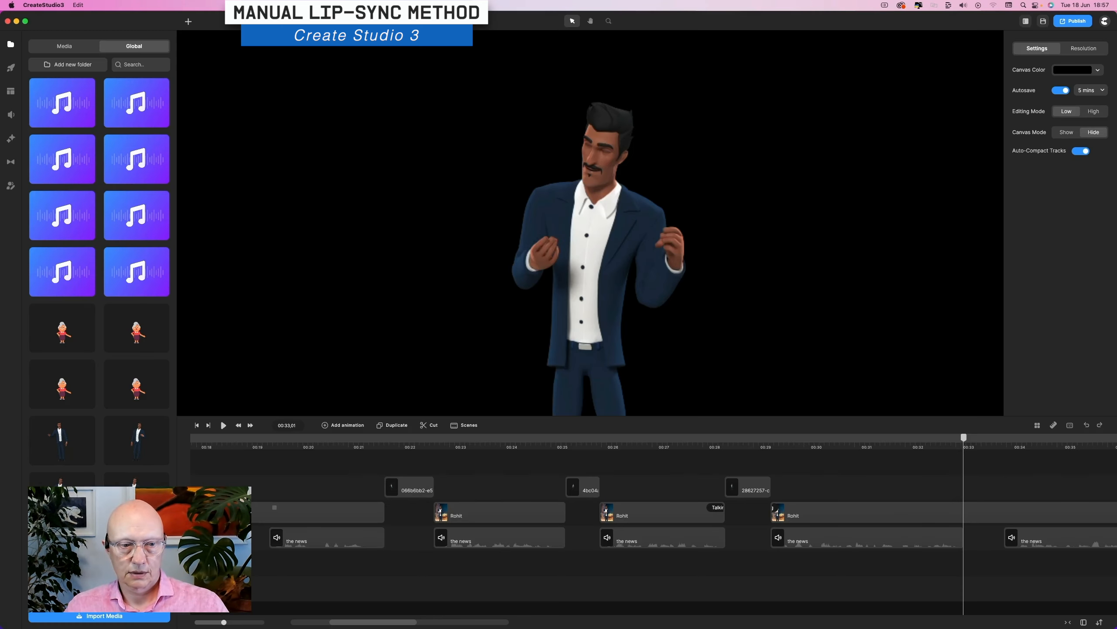
drag(131, 480, 992, 485)
- Trim the fourth snapshot to the gap, cut Rohit at 00:33,01 and shift his remaining part to the last news segment's start
scroll(1010, 485, right, 5)
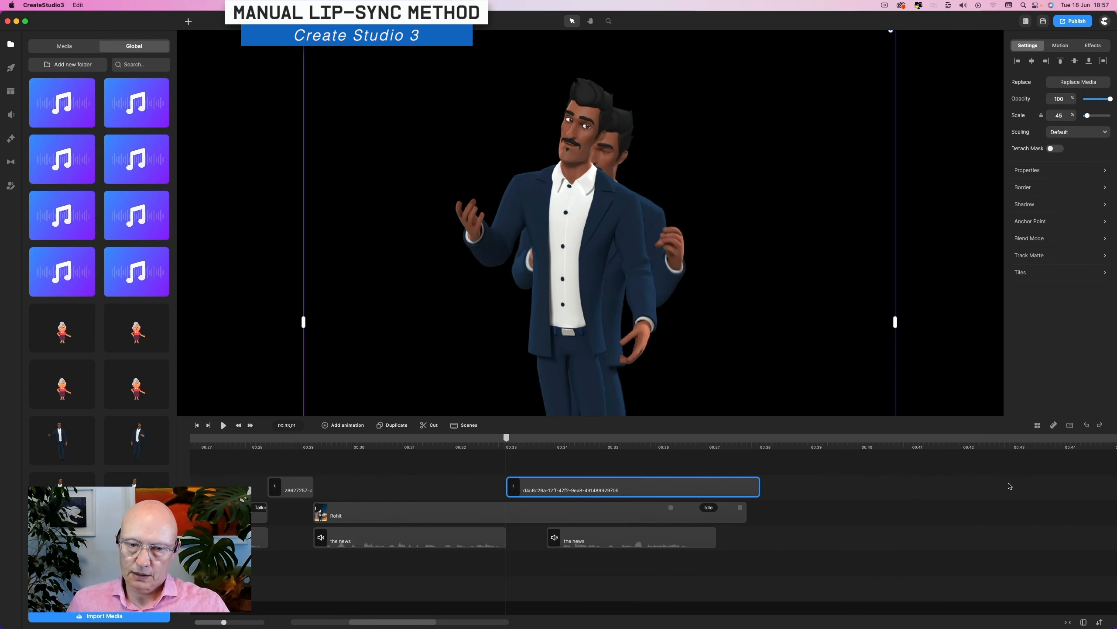
drag(758, 488, 547, 489)
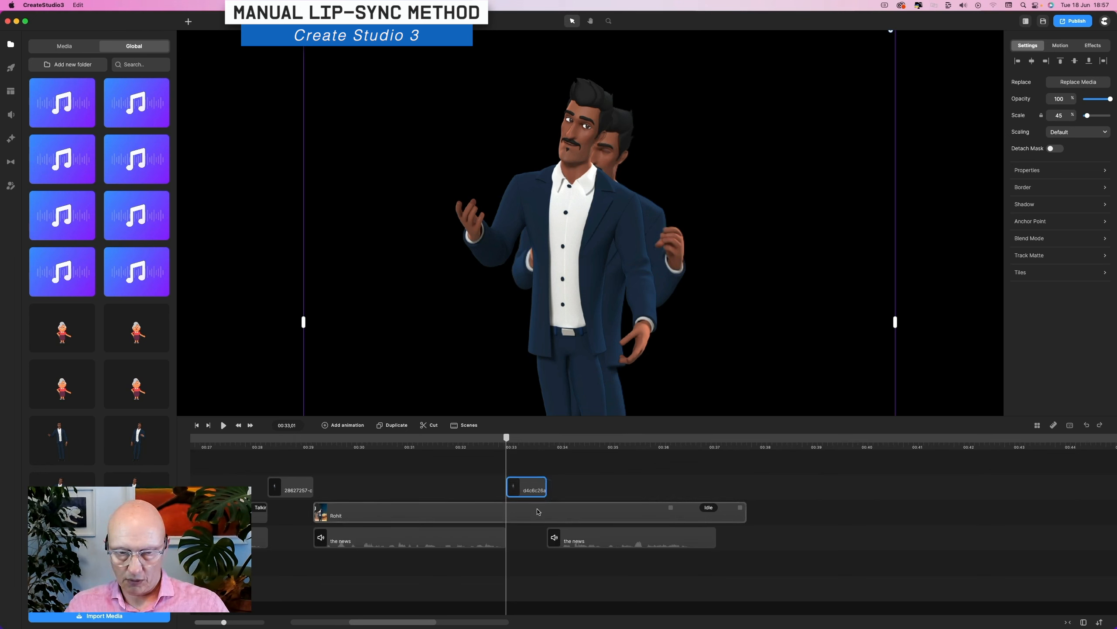
click(484, 513)
click(433, 426)
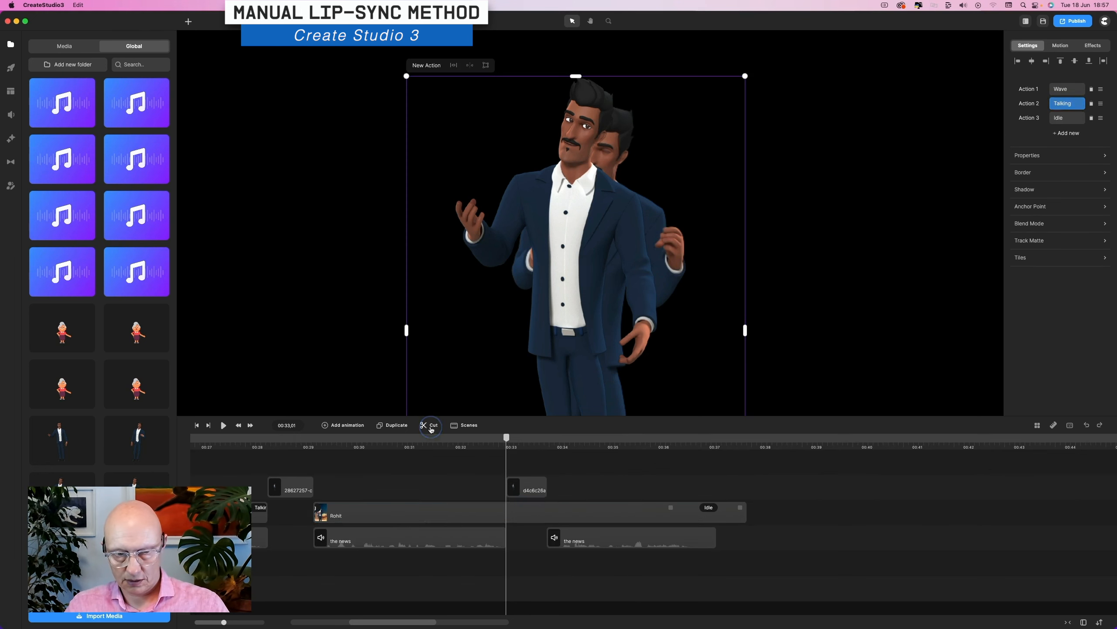
drag(527, 516, 567, 516)
- Scrub over the last news segment, play Rohit's lip-sync from about 00:18, and replay the fourth gap from 00:31,20
click(697, 447)
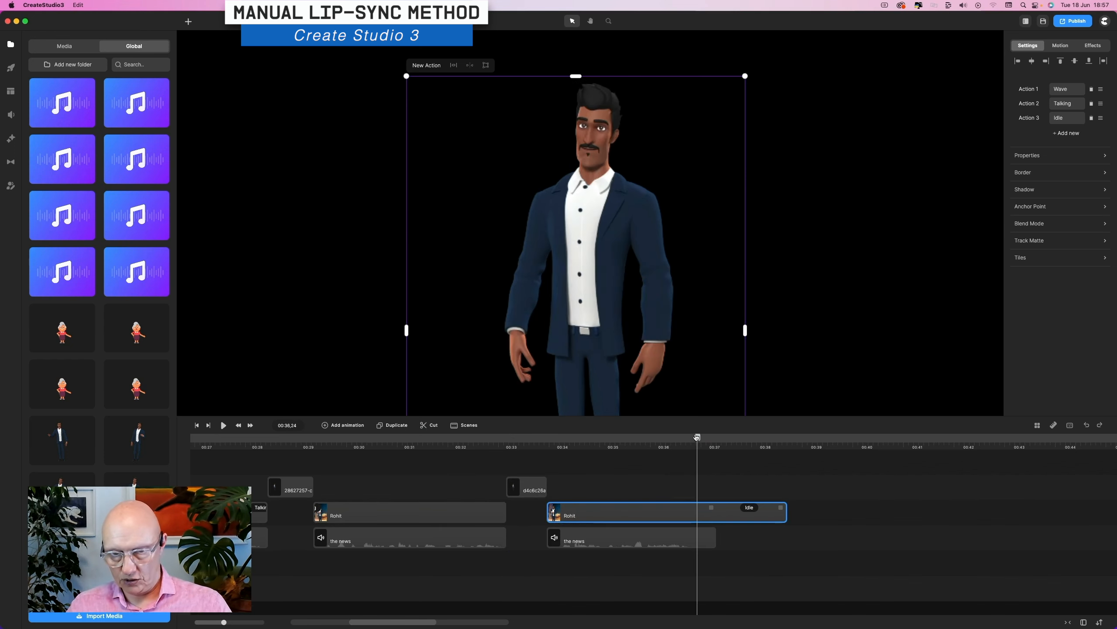
drag(696, 438, 653, 444)
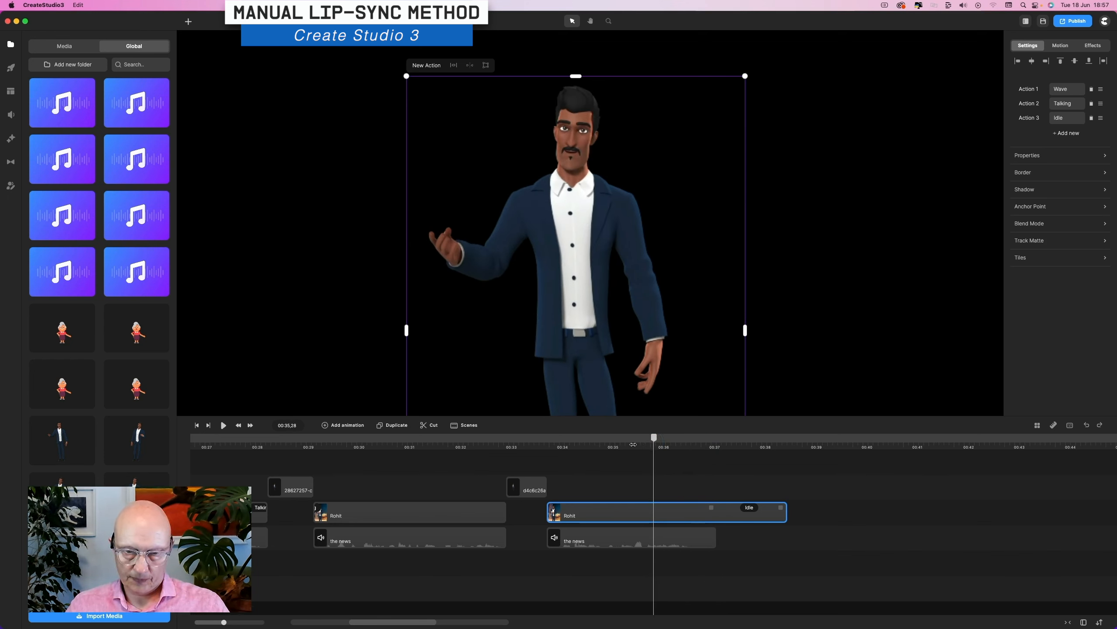
drag(633, 445, 591, 447)
scroll(591, 509, left, 5)
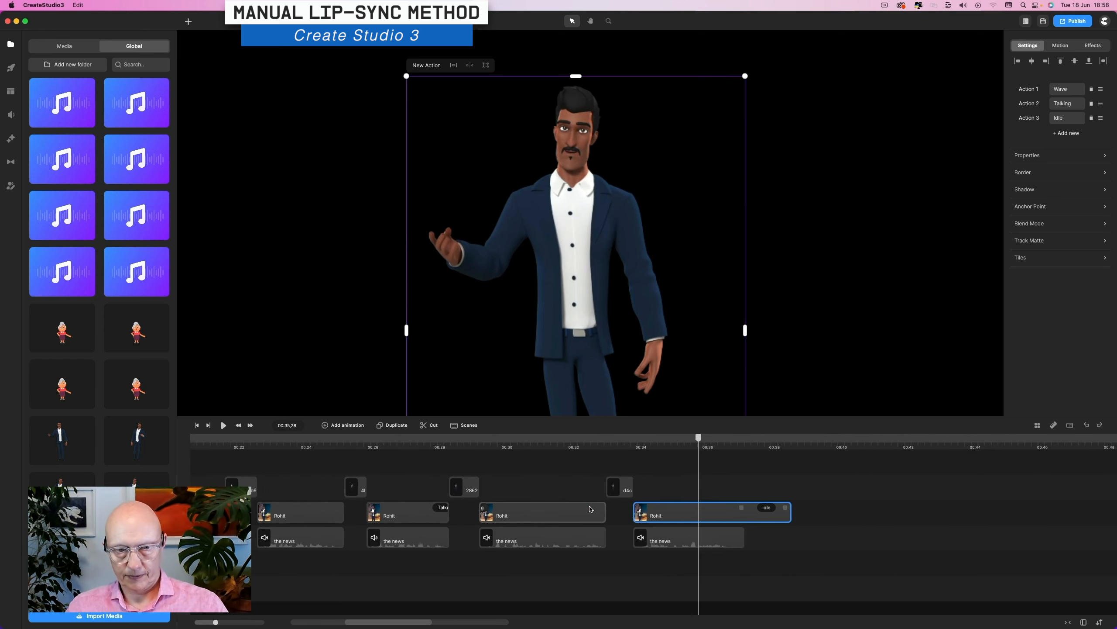
scroll(590, 510, left, 2)
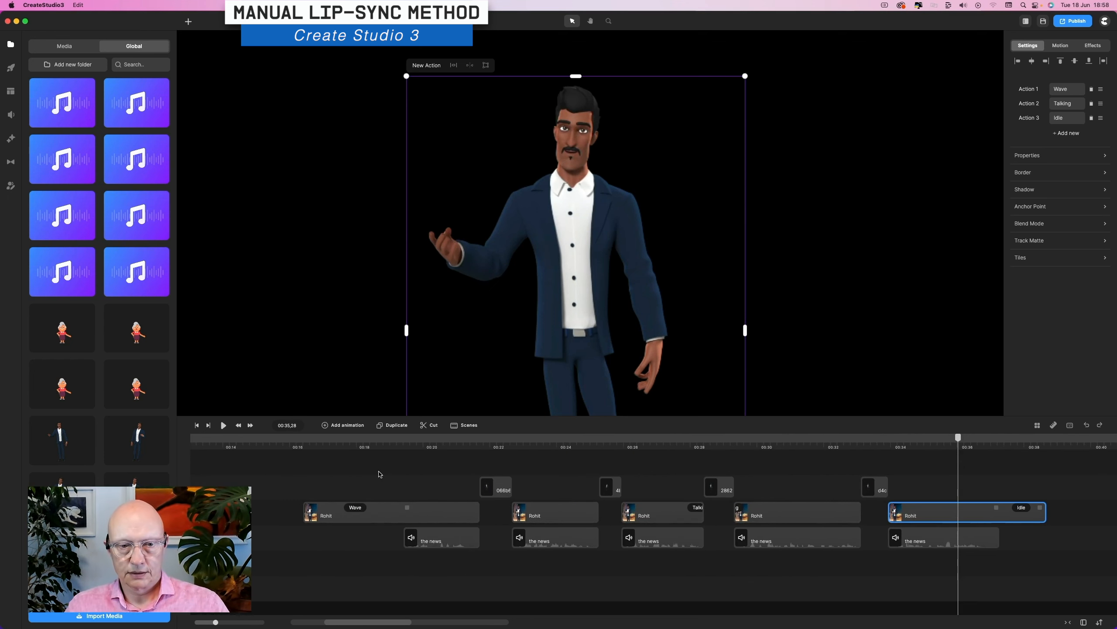
click(367, 446)
key(space)
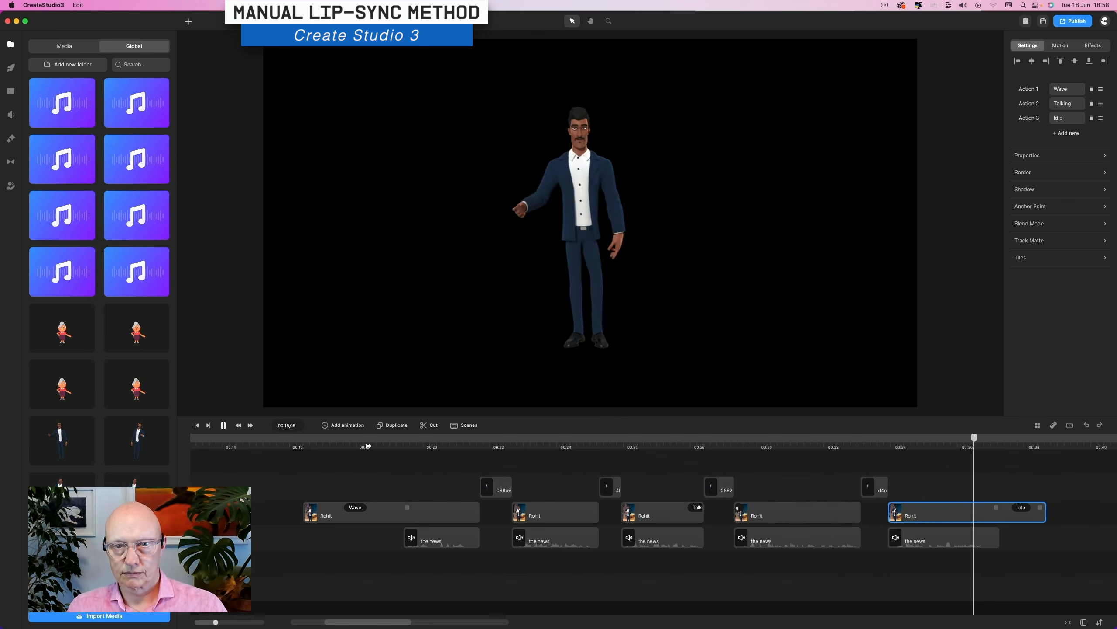
click(816, 446)
key(space)
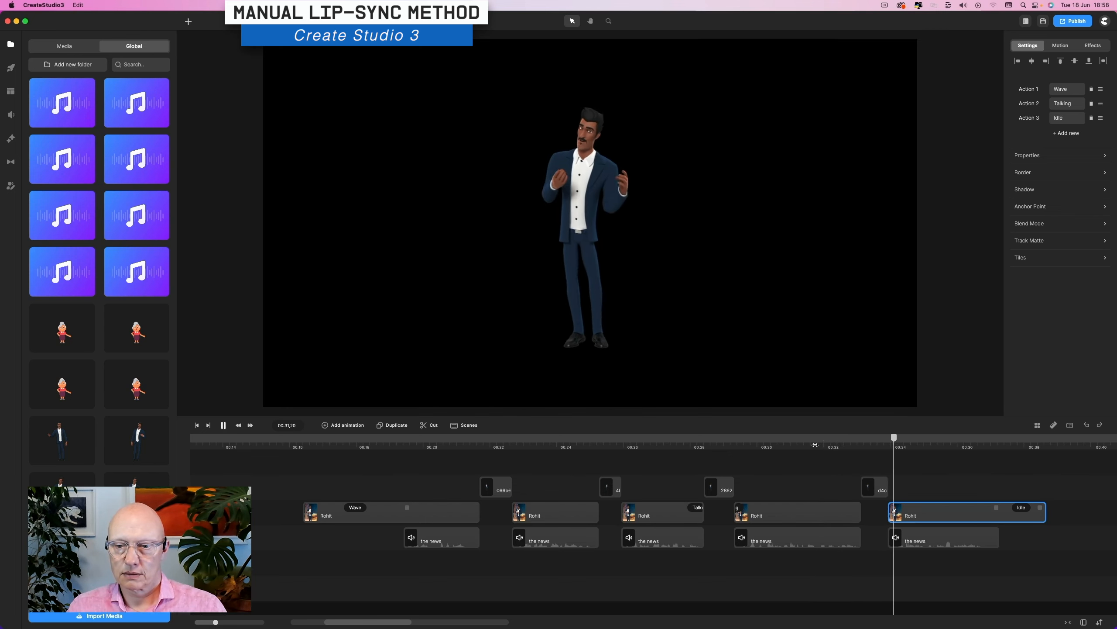
- Compare Rohit's pose around 00:33 with the fourth snapshot and hide that snapshot
click(869, 446)
key(super+equal)
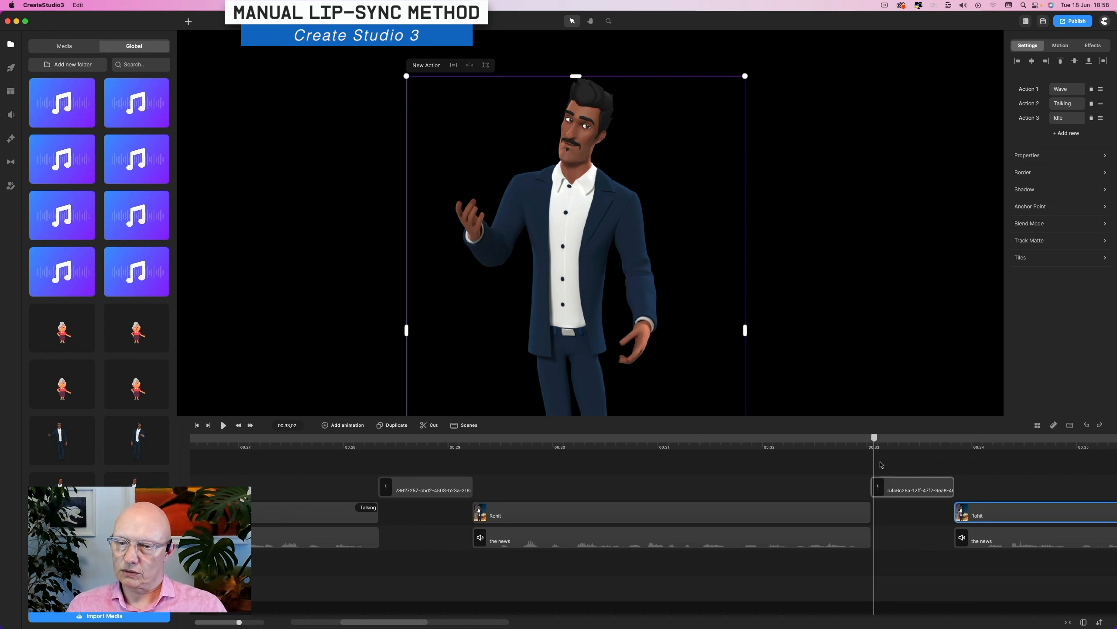
mouse_move(875, 443)
mouse_down()
mouse_move(990, 448)
mouse_move(848, 449)
mouse_move(863, 449)
mouse_up()
click(910, 485)
right_click(907, 488)
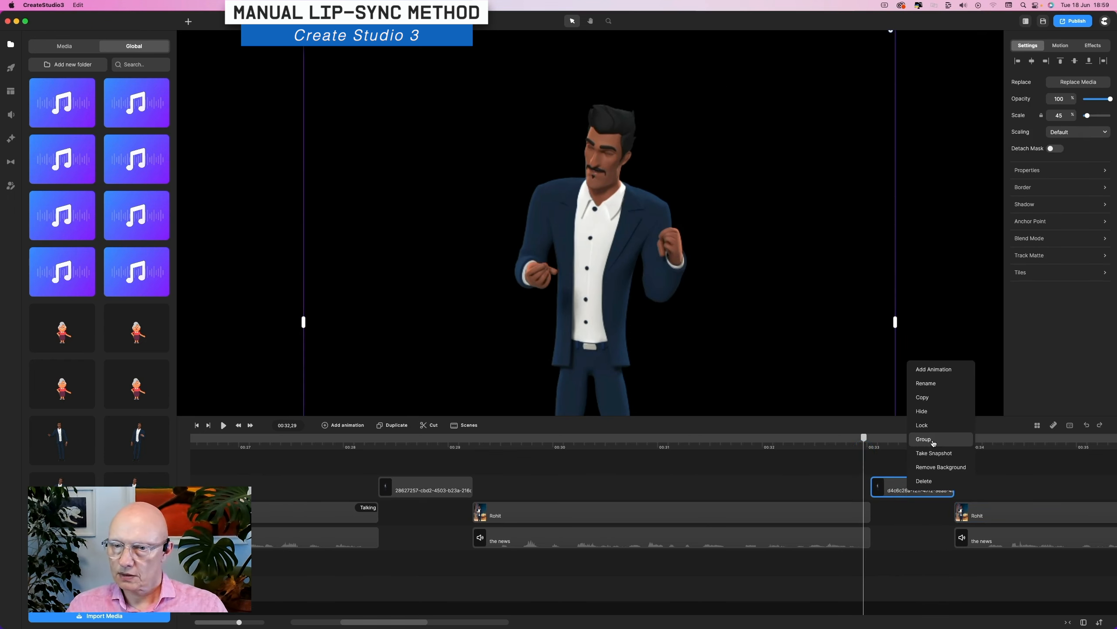
click(926, 412)
- Take a new snapshot of Rohit at 00:33,00, place it above the hidden snapshot and trim it to the gap
click(872, 449)
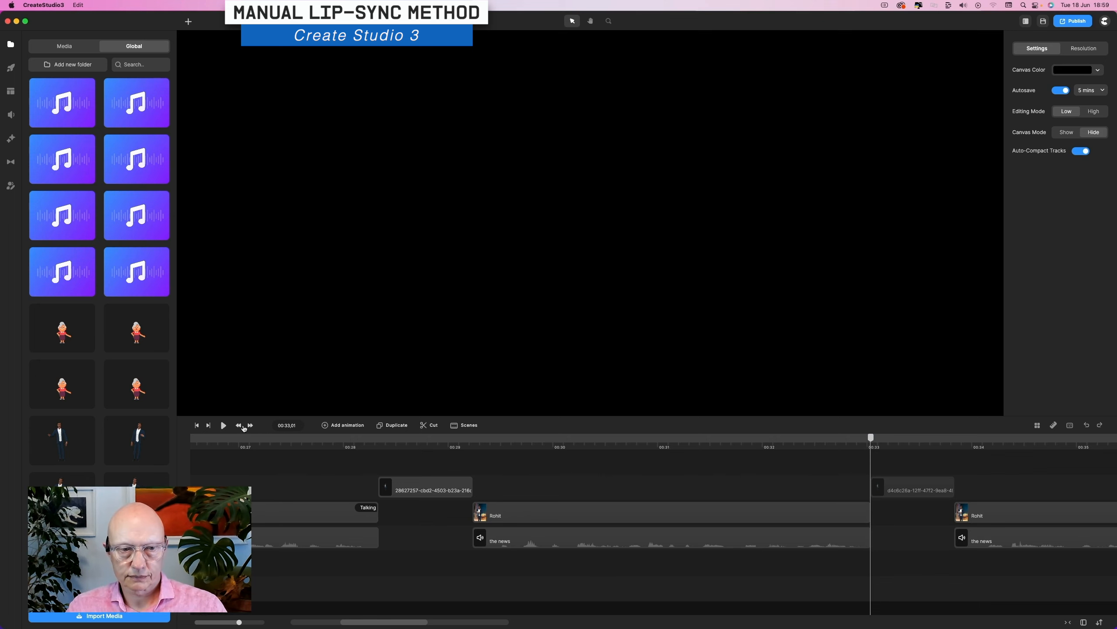
click(238, 425)
click(861, 513)
right_click(861, 513)
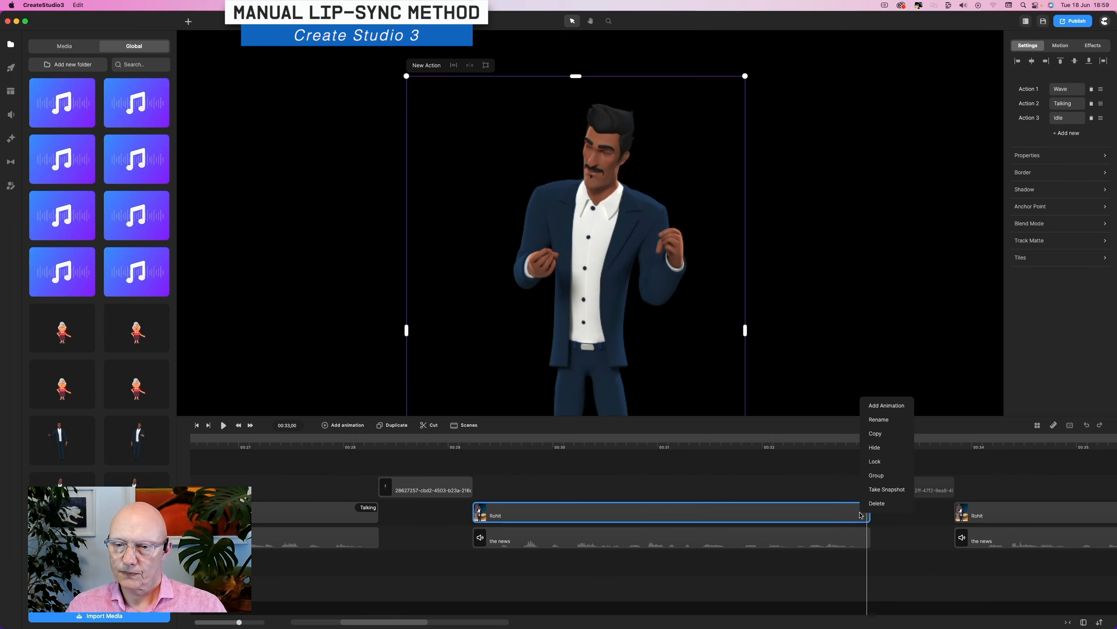
click(874, 490)
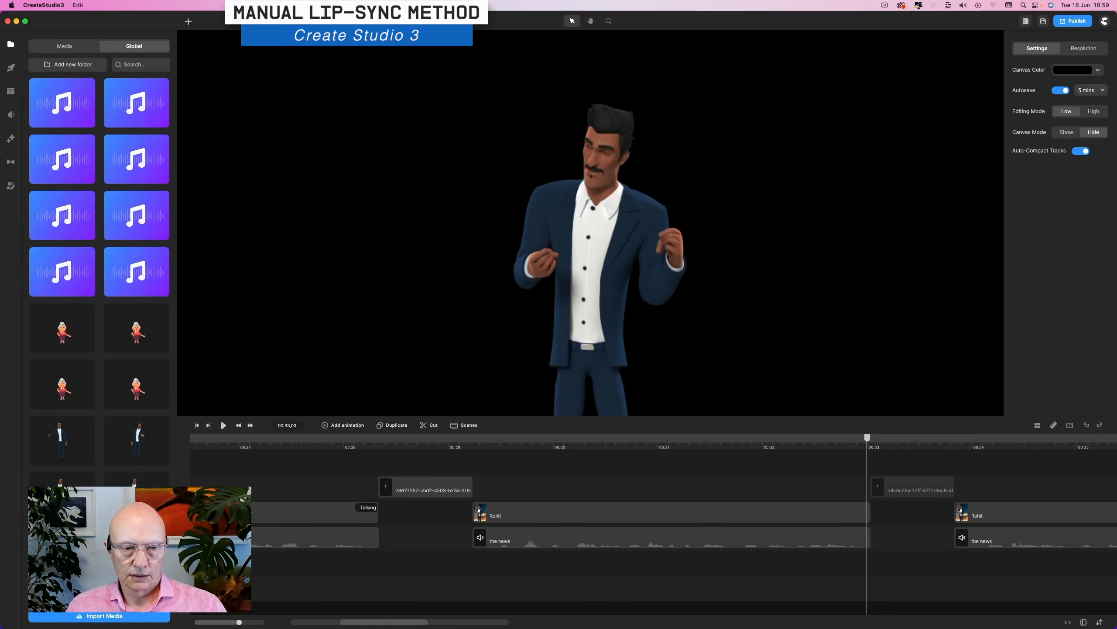
drag(136, 553, 893, 466)
scroll(946, 484, right, 5)
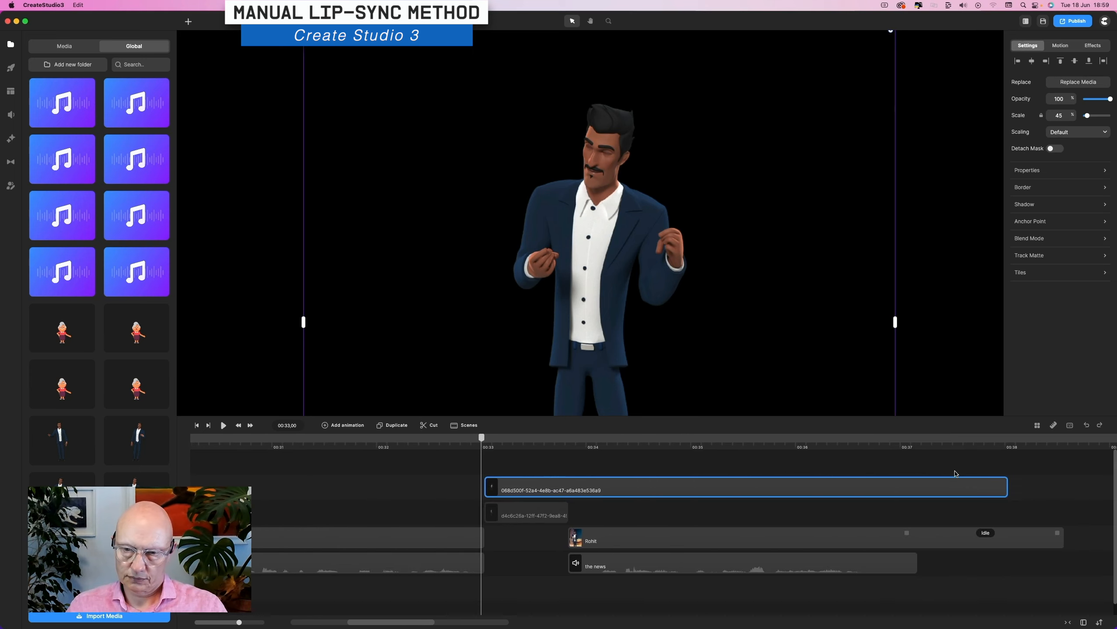
drag(989, 483, 551, 485)
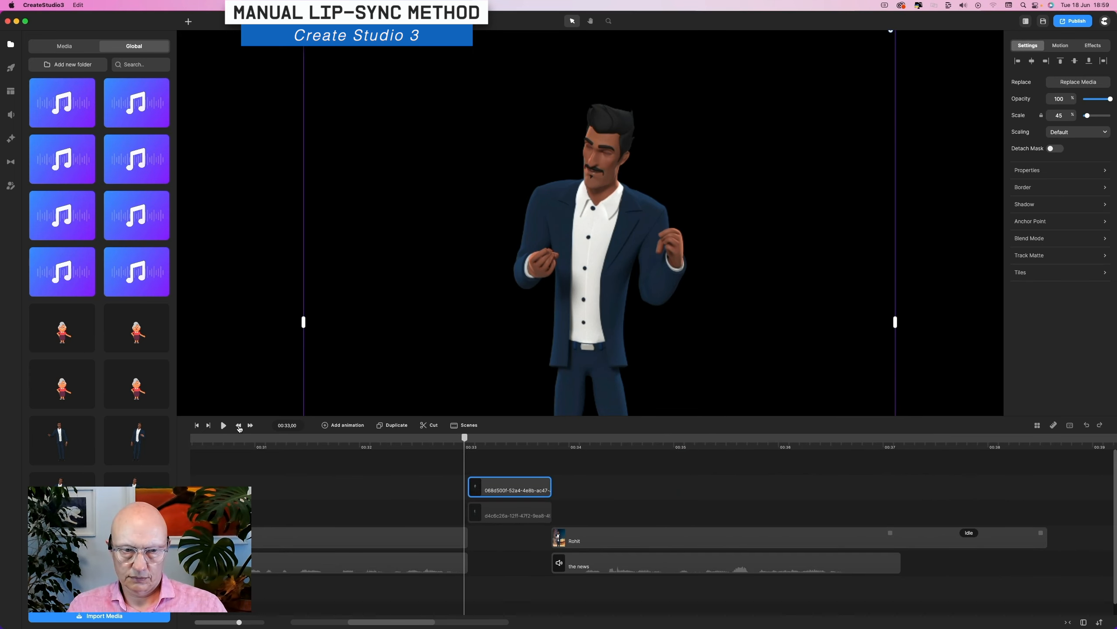
- Step frame by frame from 00:33,00 to 00:33,06 and play from 00:32,06 to check the transition into the new snapshot
click(249, 425)
click(249, 426)
click(249, 425)
click(248, 425)
click(249, 425)
click(249, 425)
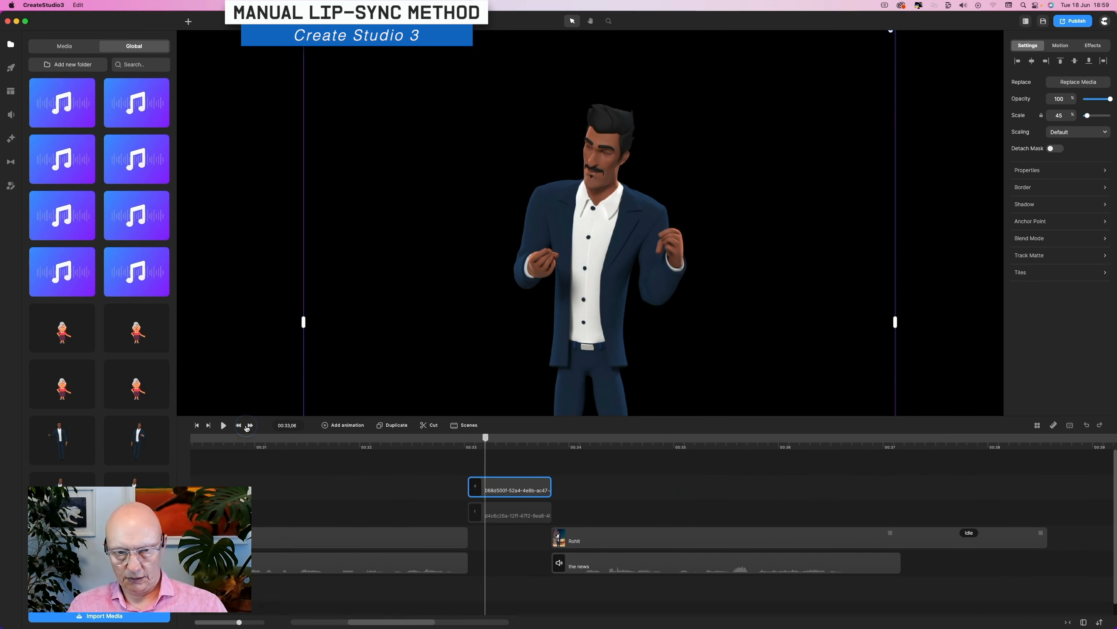
click(381, 446)
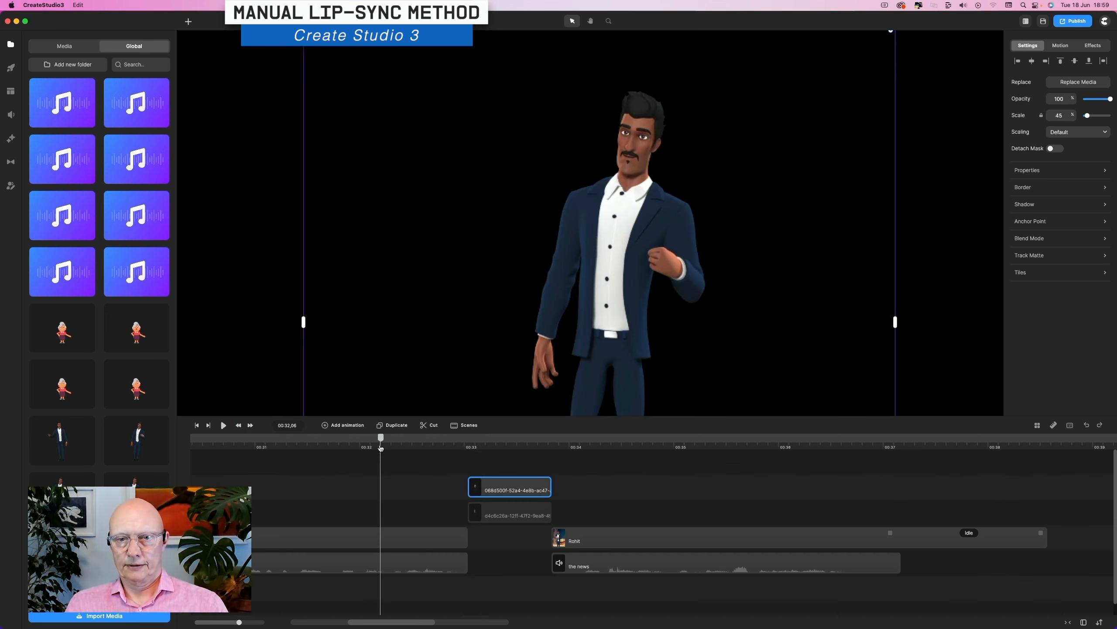
key(space)
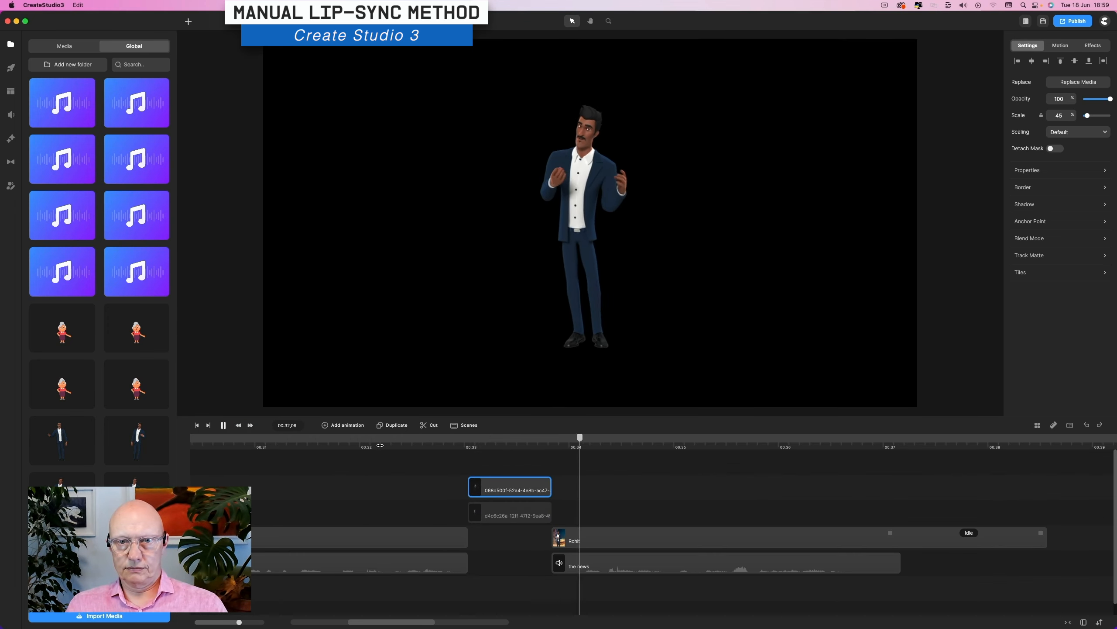
- Stop at 00:35,00, bring all of Rohit's segments into the timeline view and play his complete lip-sync from its beginning
key(space)
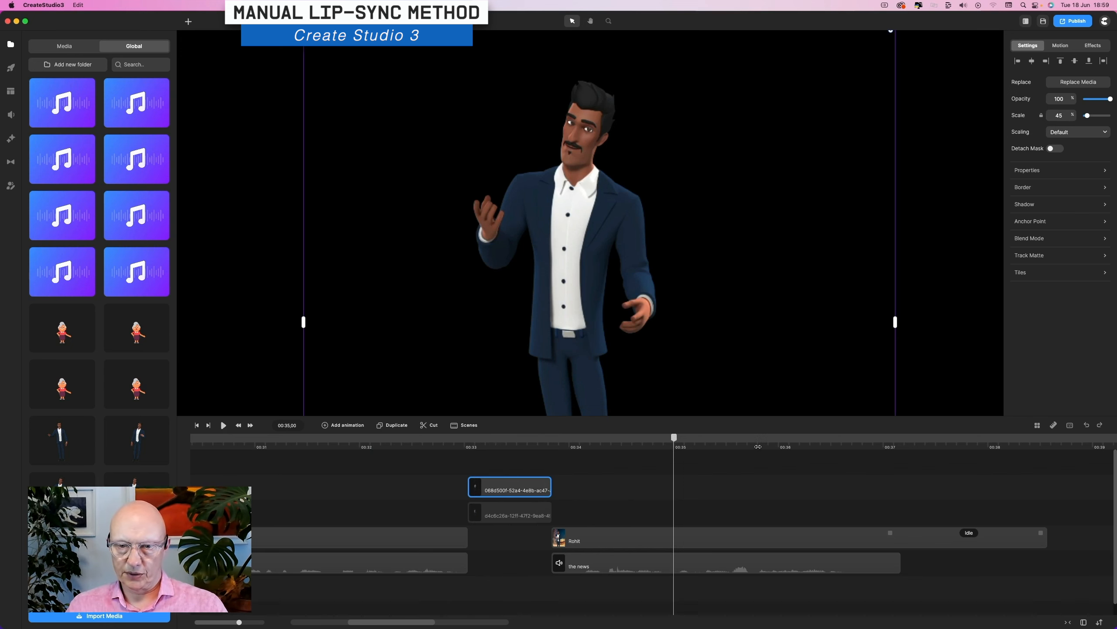
scroll(747, 446, down, 5)
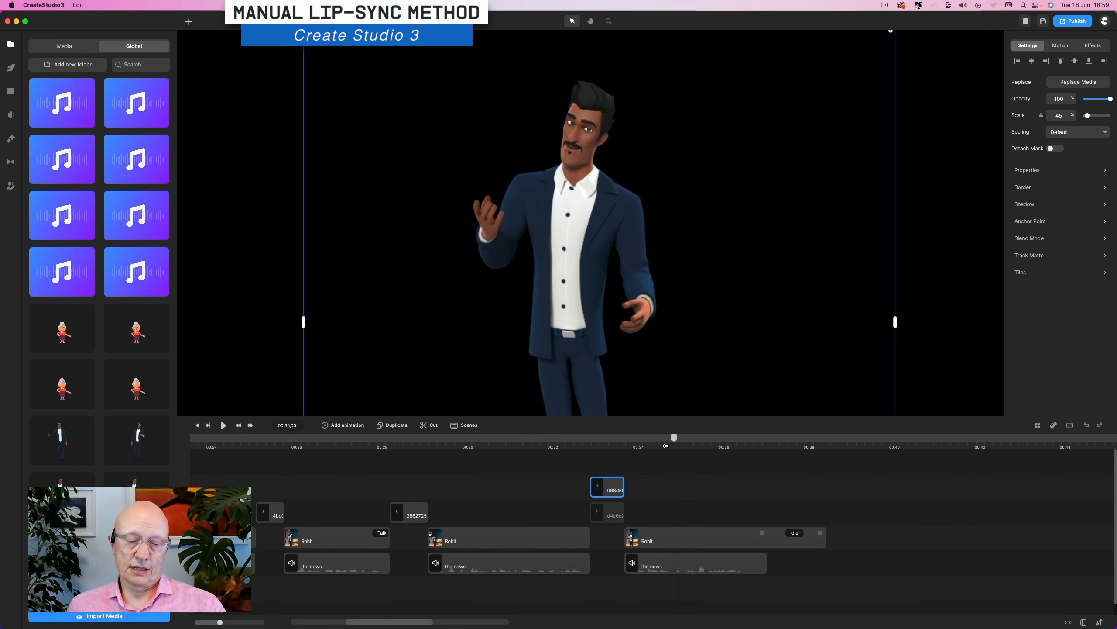
scroll(666, 445, left, 6)
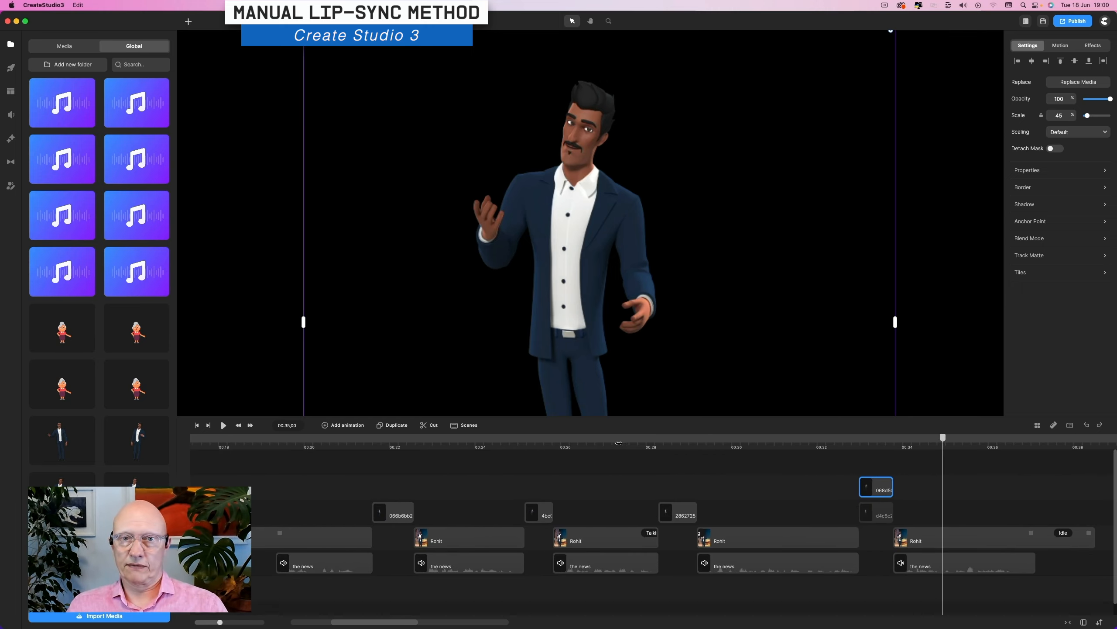
mouse_move(606, 446)
mouse_down()
mouse_move(617, 447)
mouse_move(601, 447)
mouse_up()
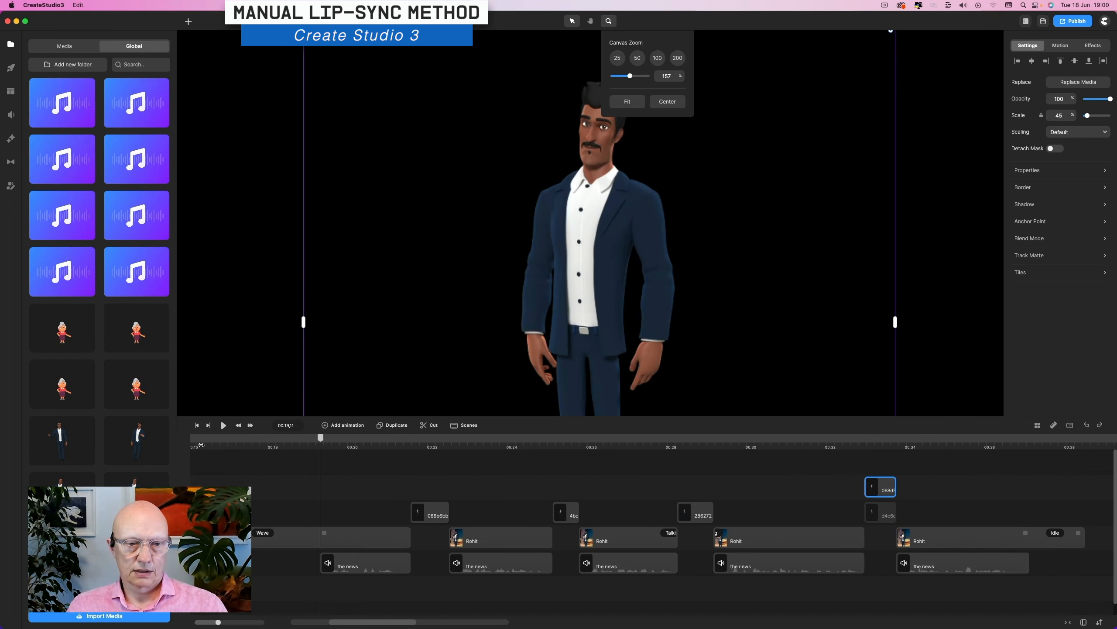
click(201, 446)
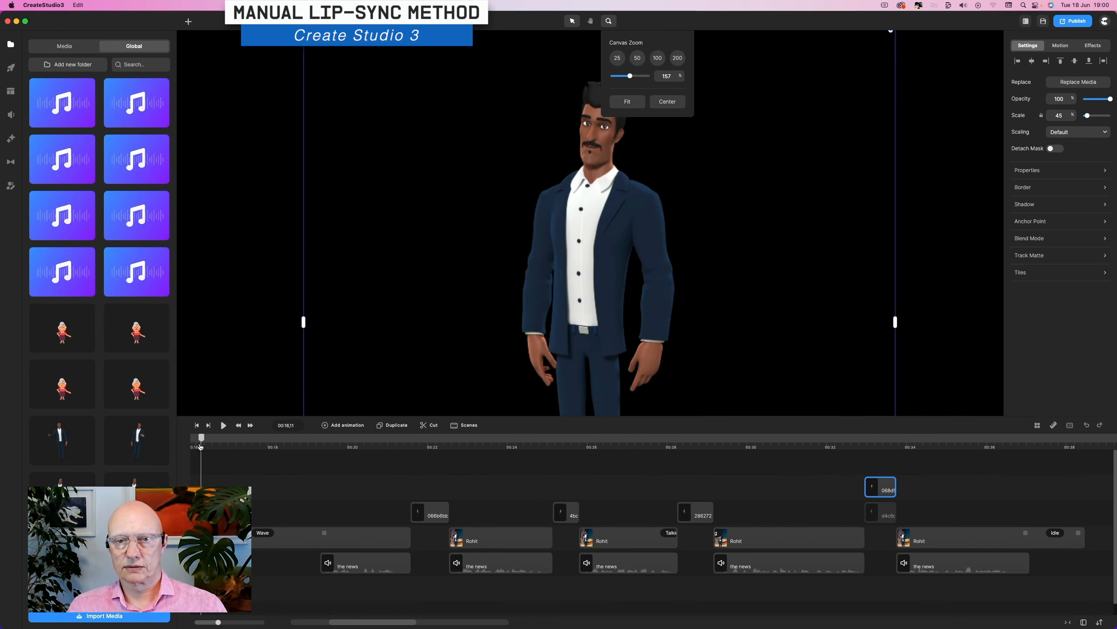
key(space)
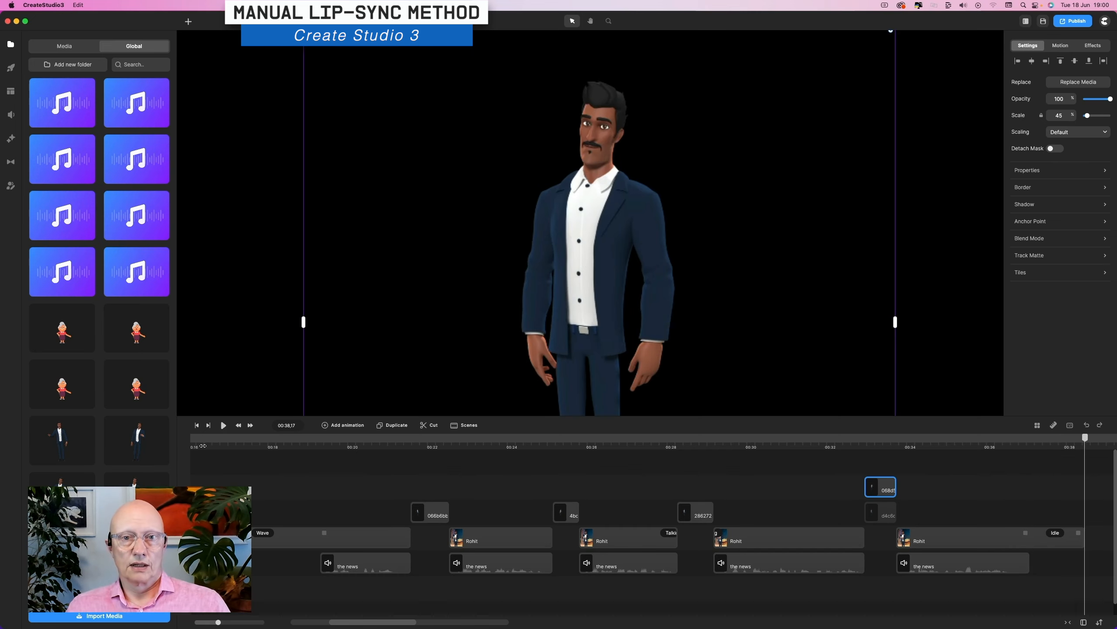
- Combine all of Rohit's clips, mouth snapshots and news audio segments on the timeline into one group
drag(226, 480, 1008, 576)
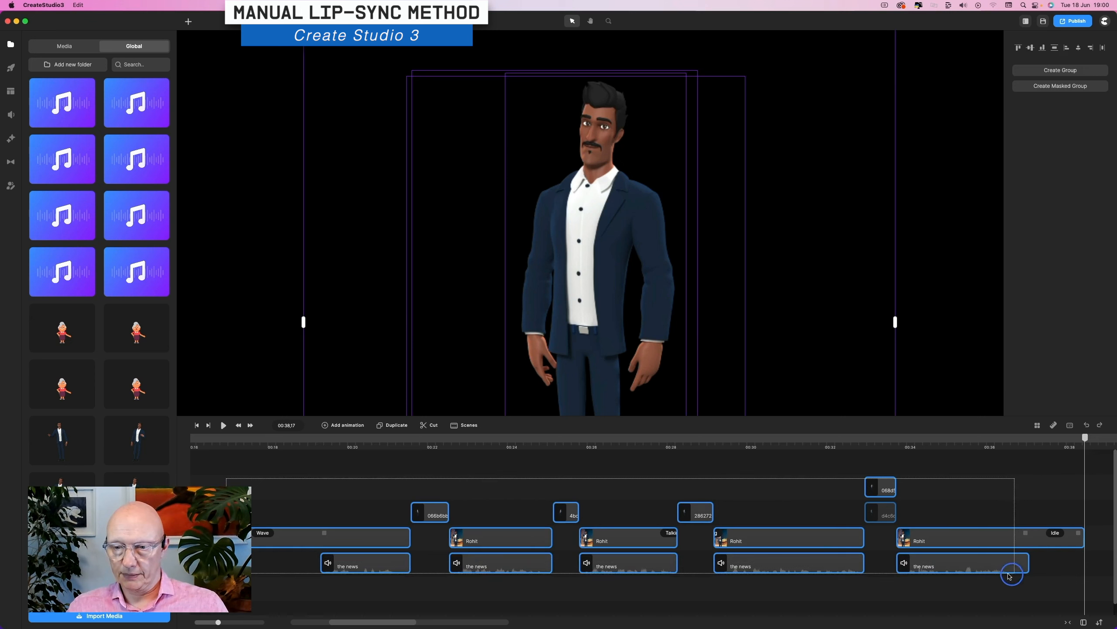
right_click(1008, 574)
click(1005, 526)
- Fit the canvas in view and list the library elements from all categories instead of only 3D ones
click(609, 21)
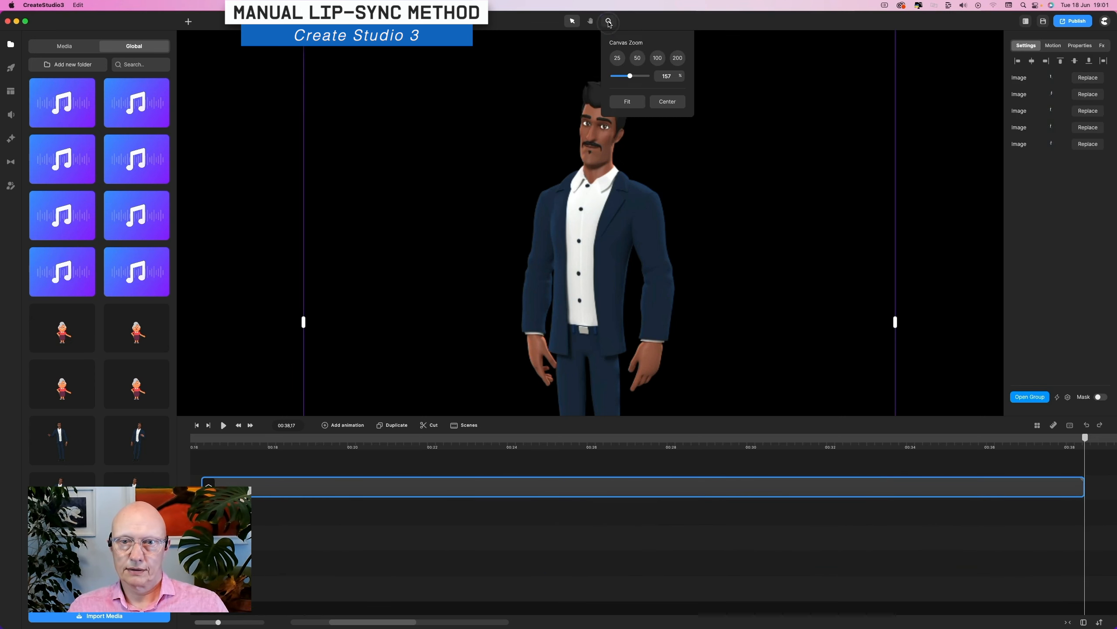
click(635, 101)
click(10, 69)
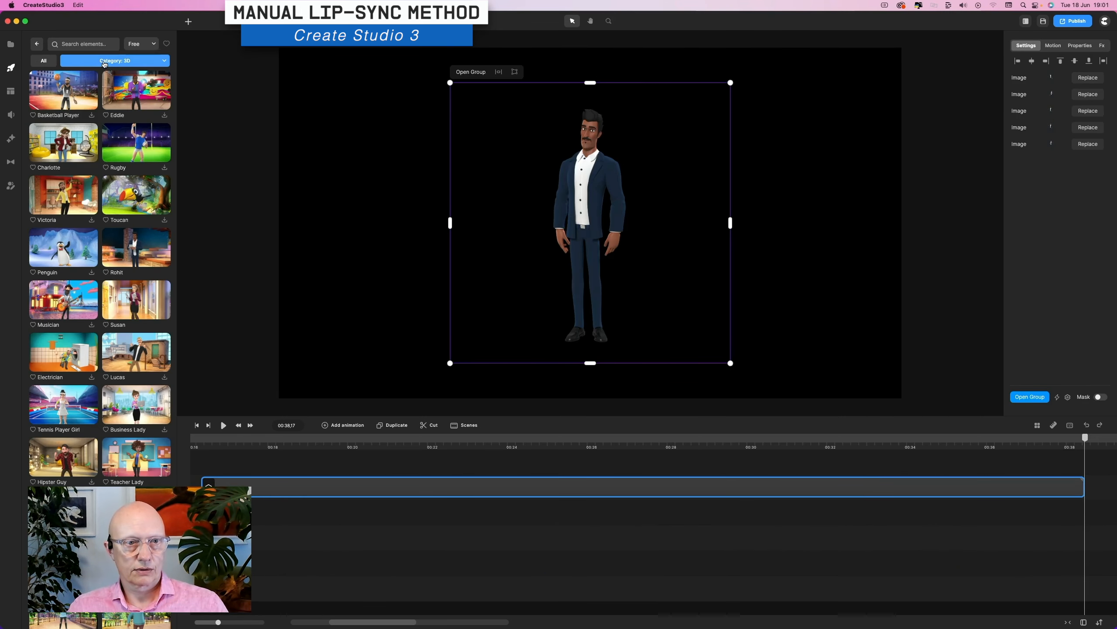
click(44, 61)
click(132, 84)
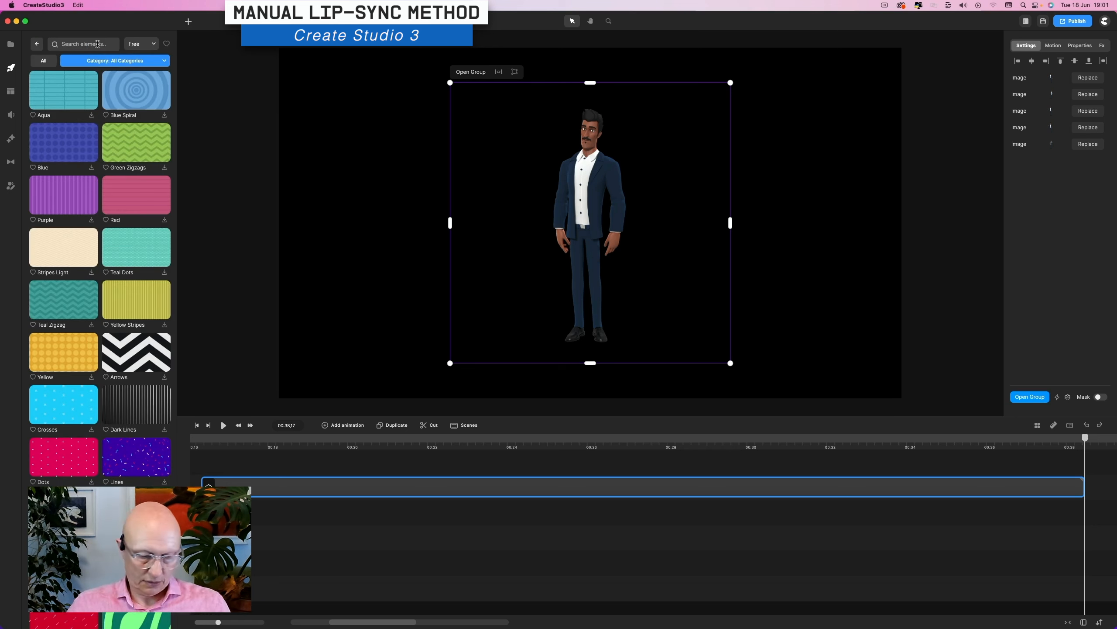
- Search the elements for "news", download the Studio background and place it beneath the Rohit group on the timeline
click(97, 44)
text(news)
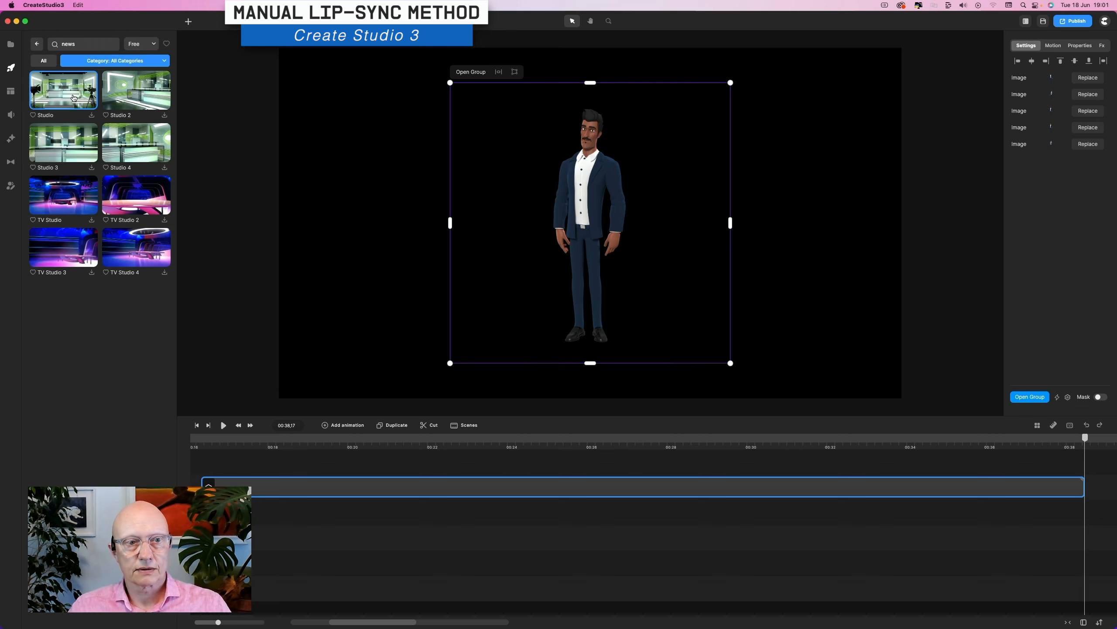
click(91, 115)
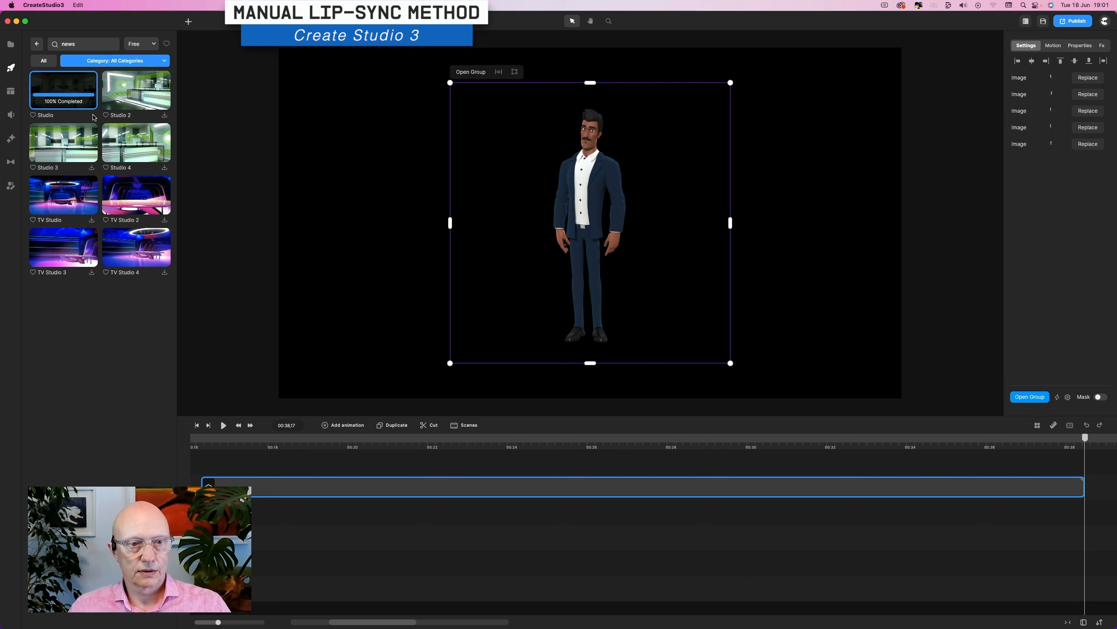
drag(60, 91, 457, 511)
- Enlarge the Rohit group and reposition it so that he stands on the studio's front platform
click(261, 447)
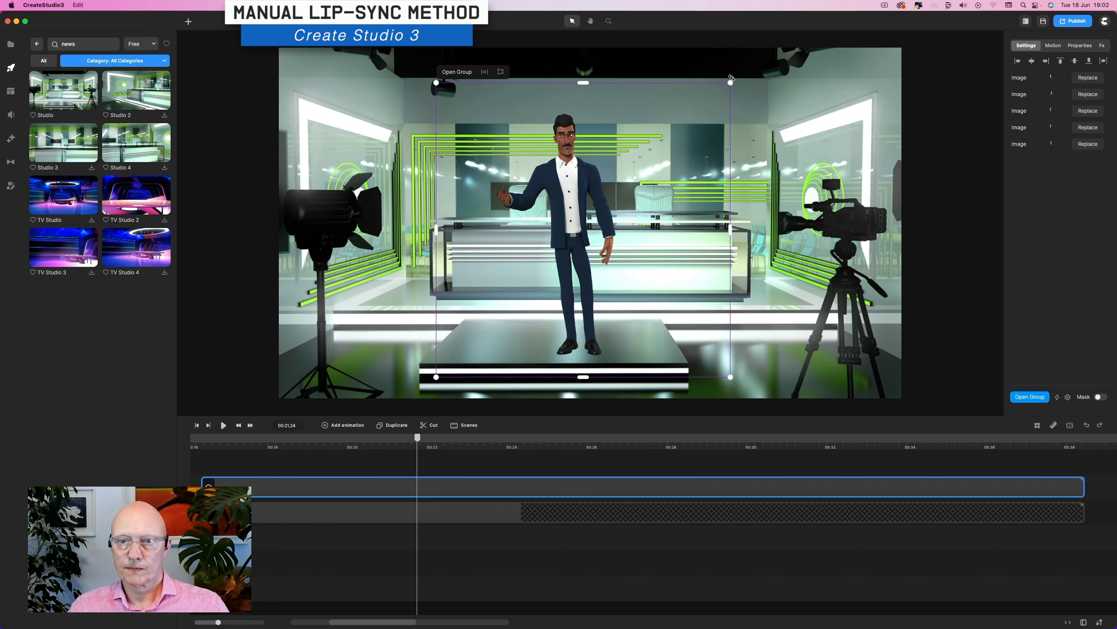
drag(731, 77, 749, 45)
drag(565, 205, 547, 203)
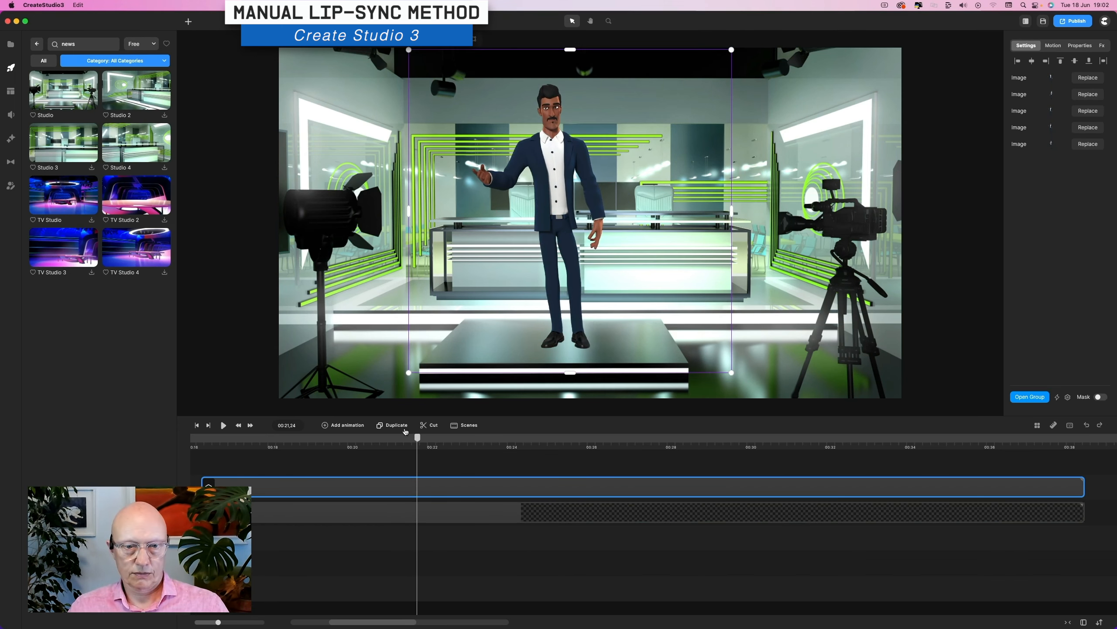
- Duplicate the Studio background twice, place the copies end to end under the whole Rohit group, and play the project from the start
click(383, 425)
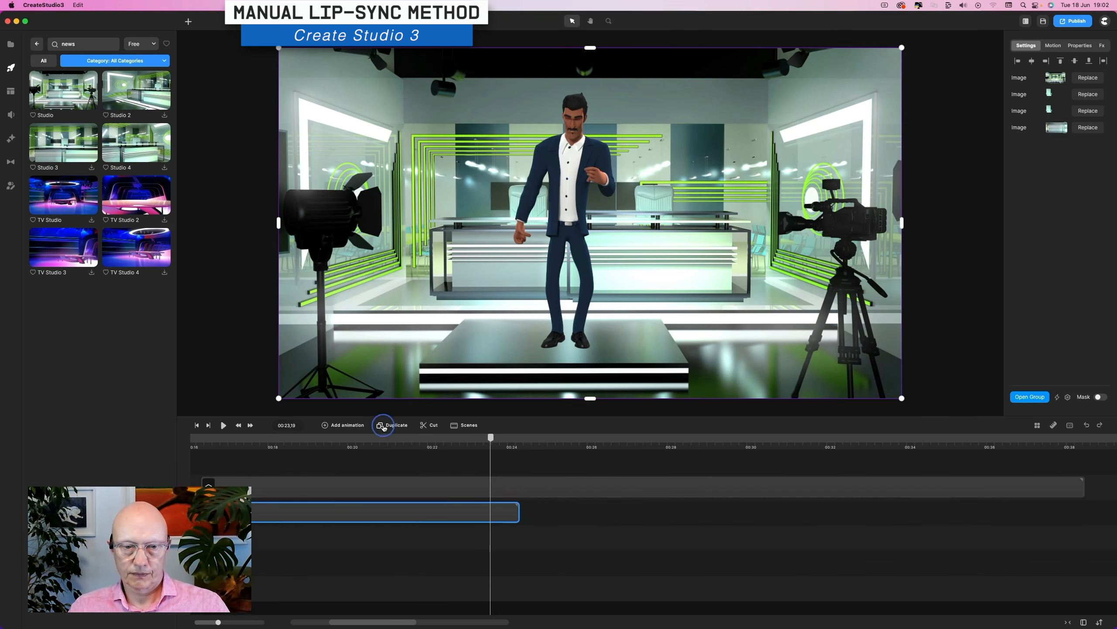
drag(407, 539, 725, 516)
click(381, 426)
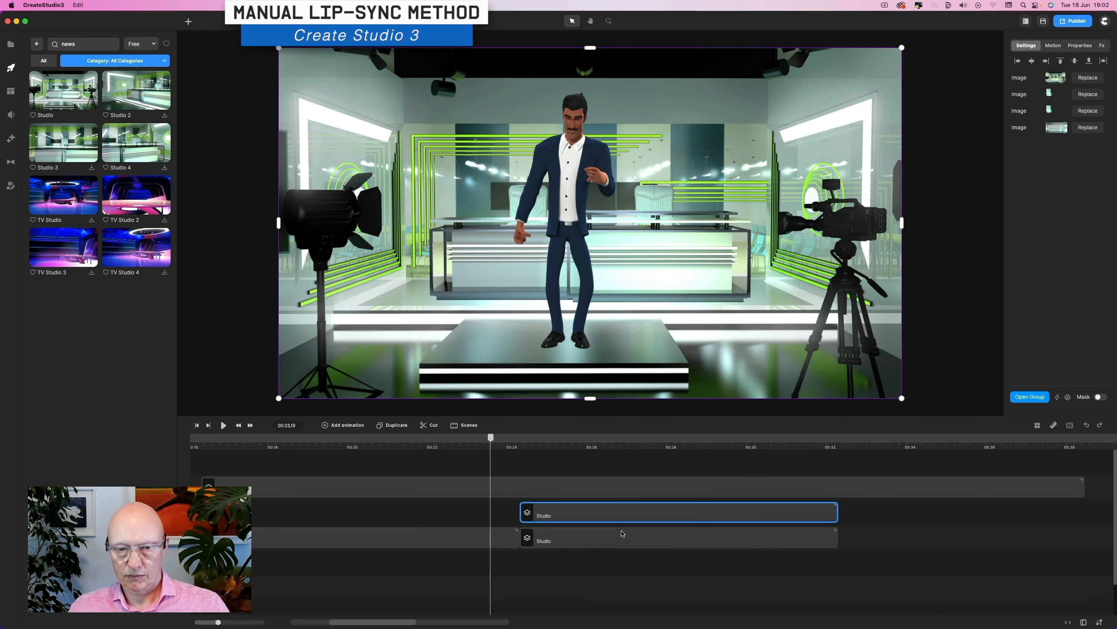
drag(622, 534, 938, 519)
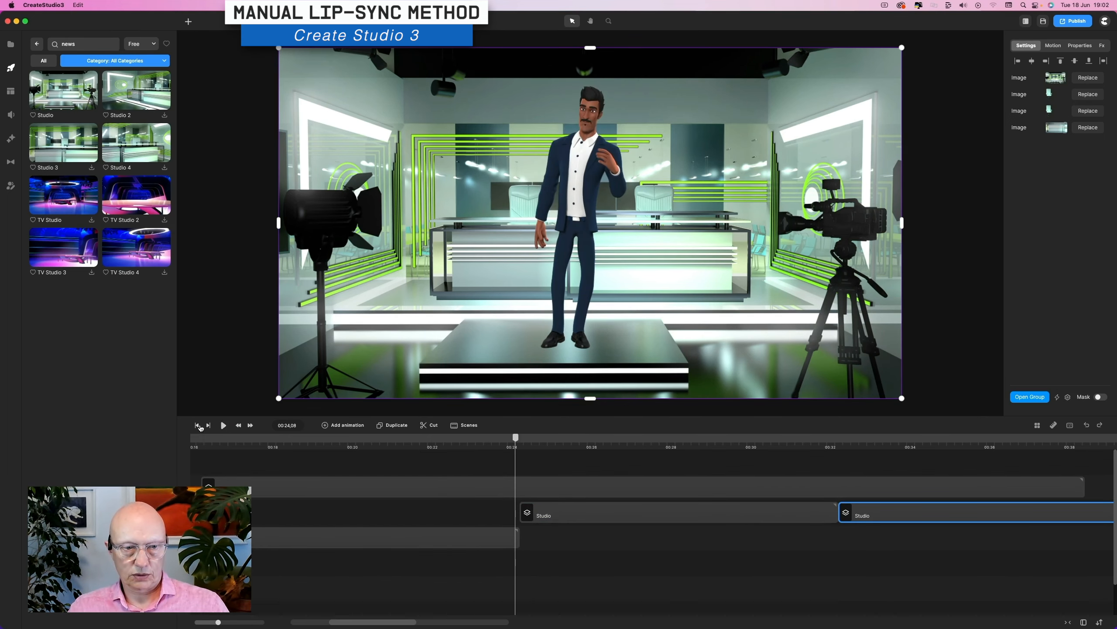
click(198, 426)
click(225, 426)
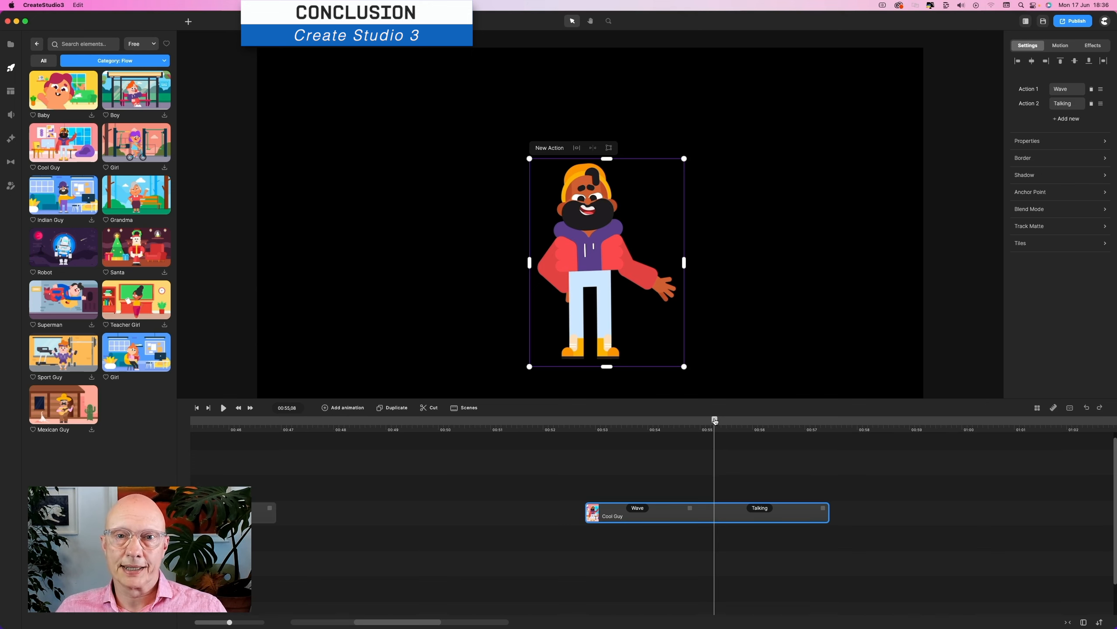
- Save the project containing the Cool Guy character
key(super+s)
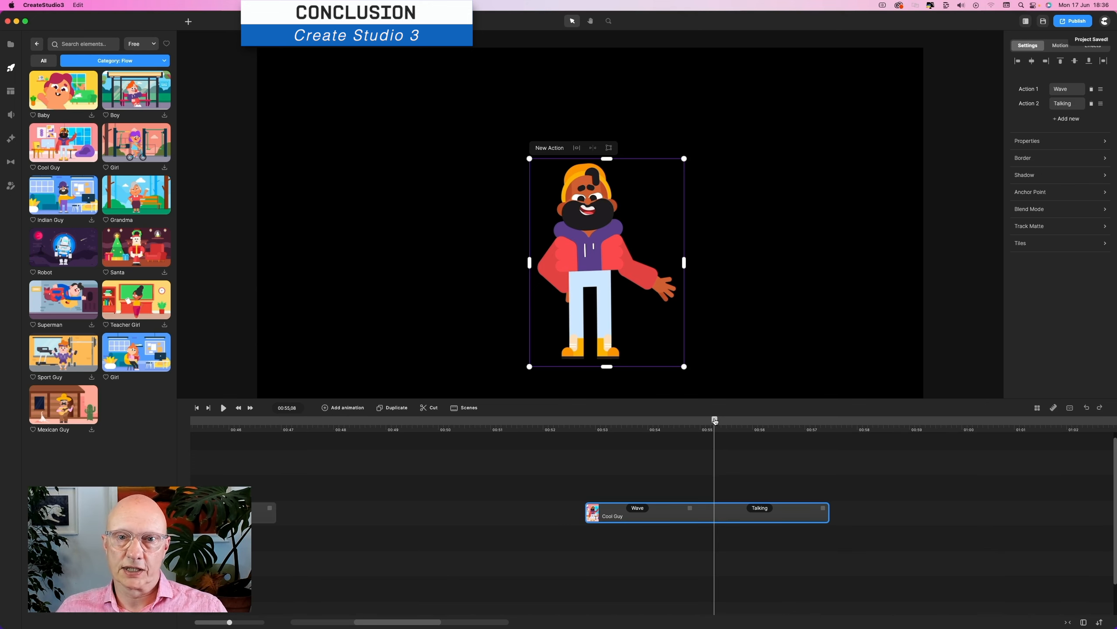